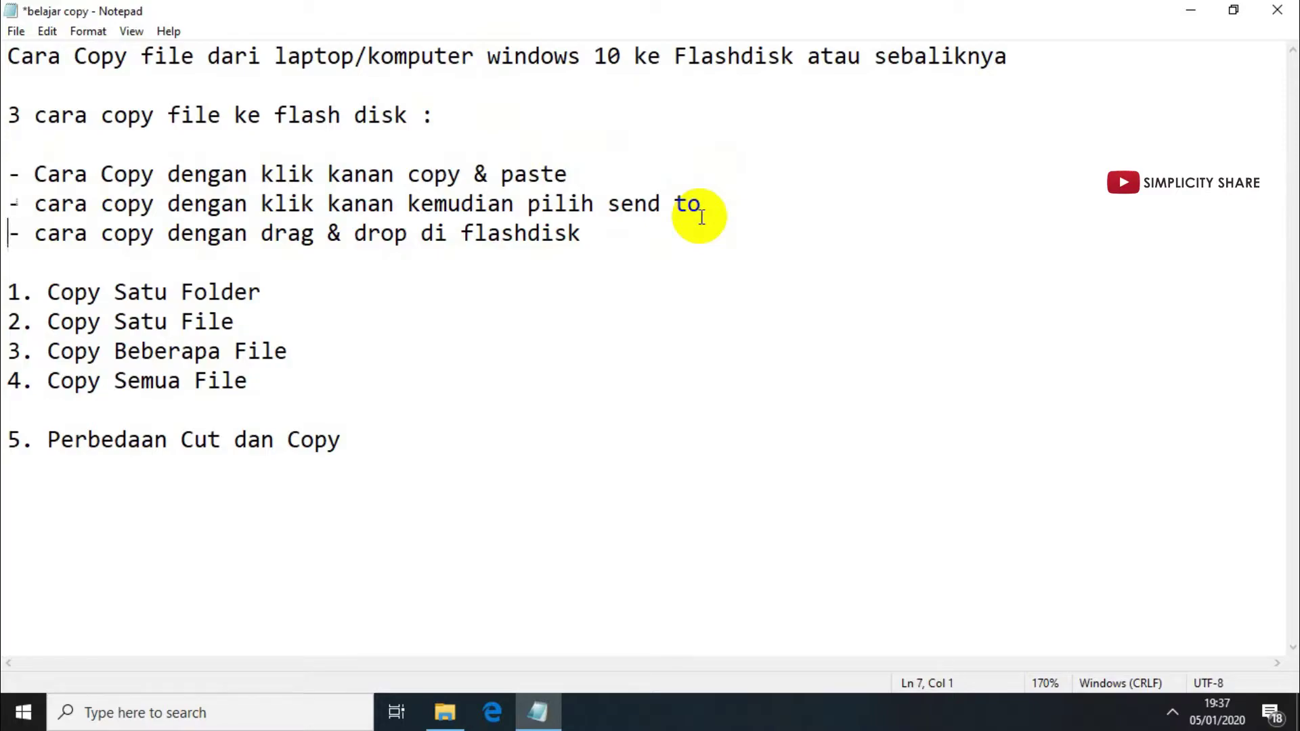
- Review the three flash disk copy methods and the five numbered topics in the Notepad outline
click(708, 205)
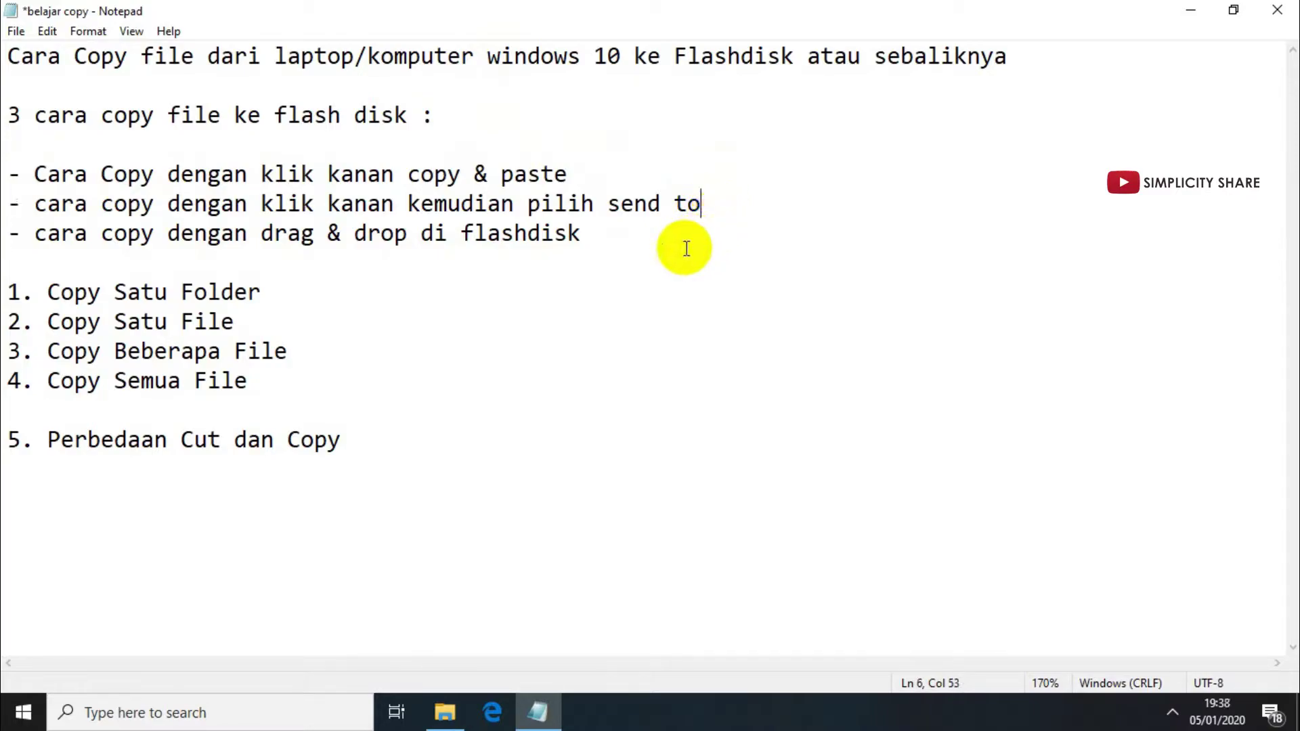
drag(670, 245, 4, 243)
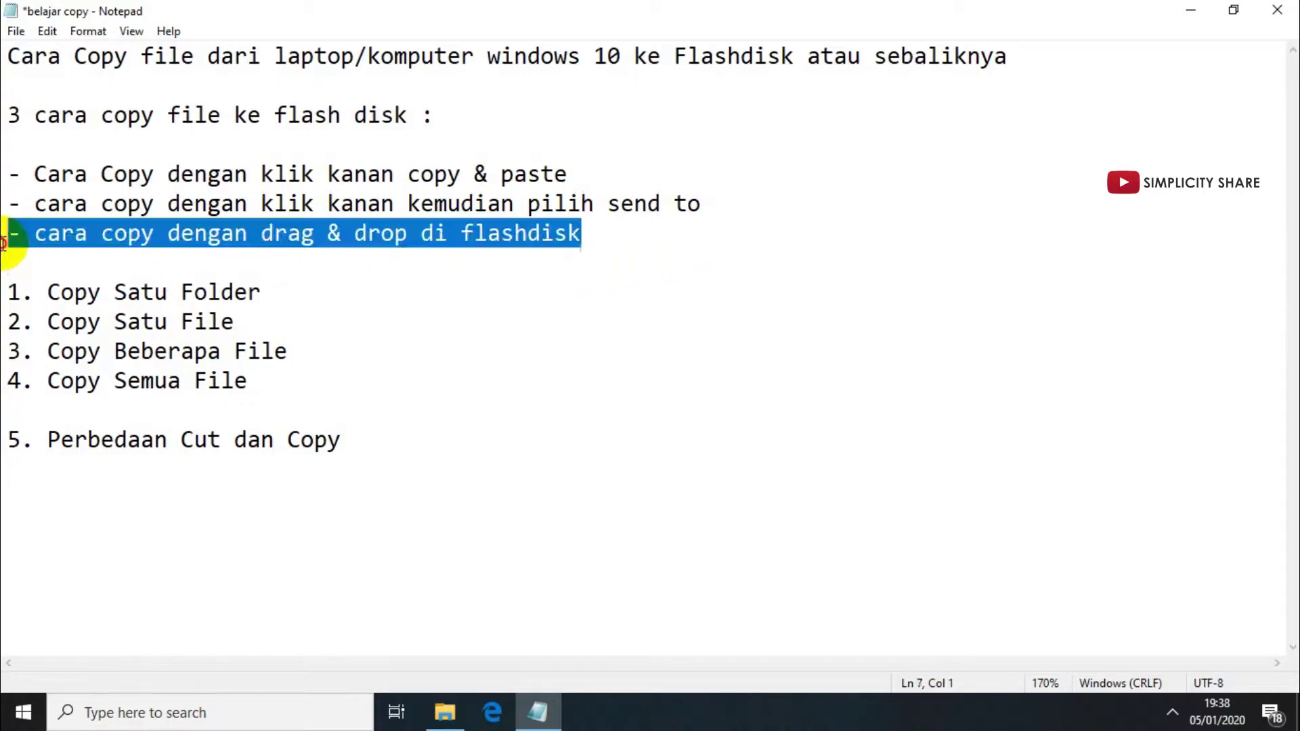
click(705, 242)
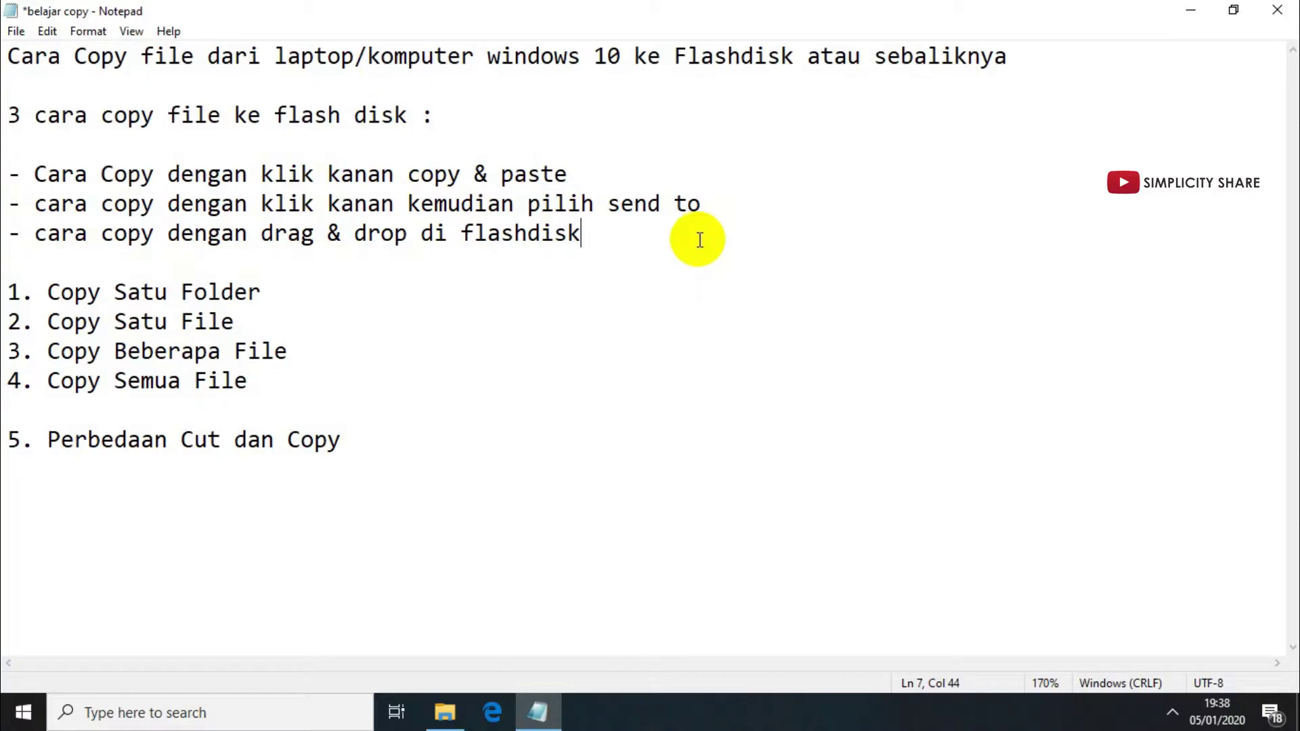
drag(705, 242, 527, 193)
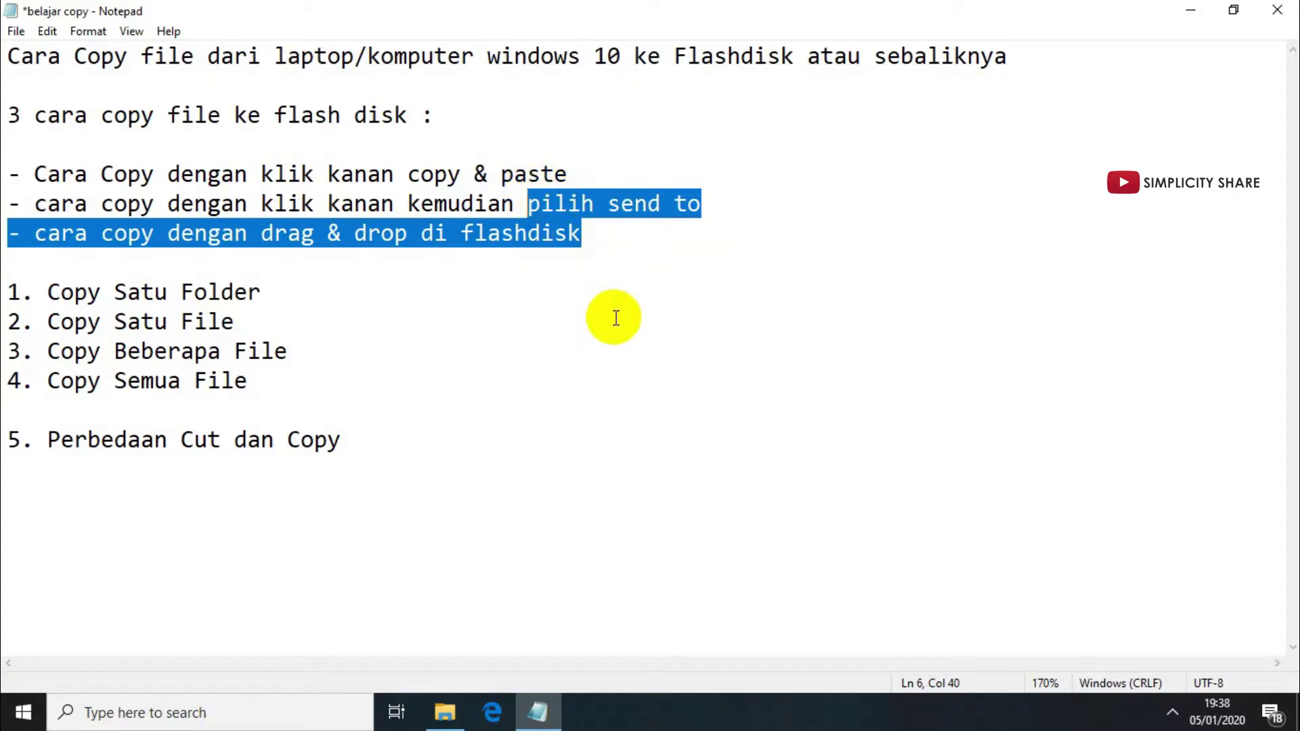
drag(302, 290, 8, 291)
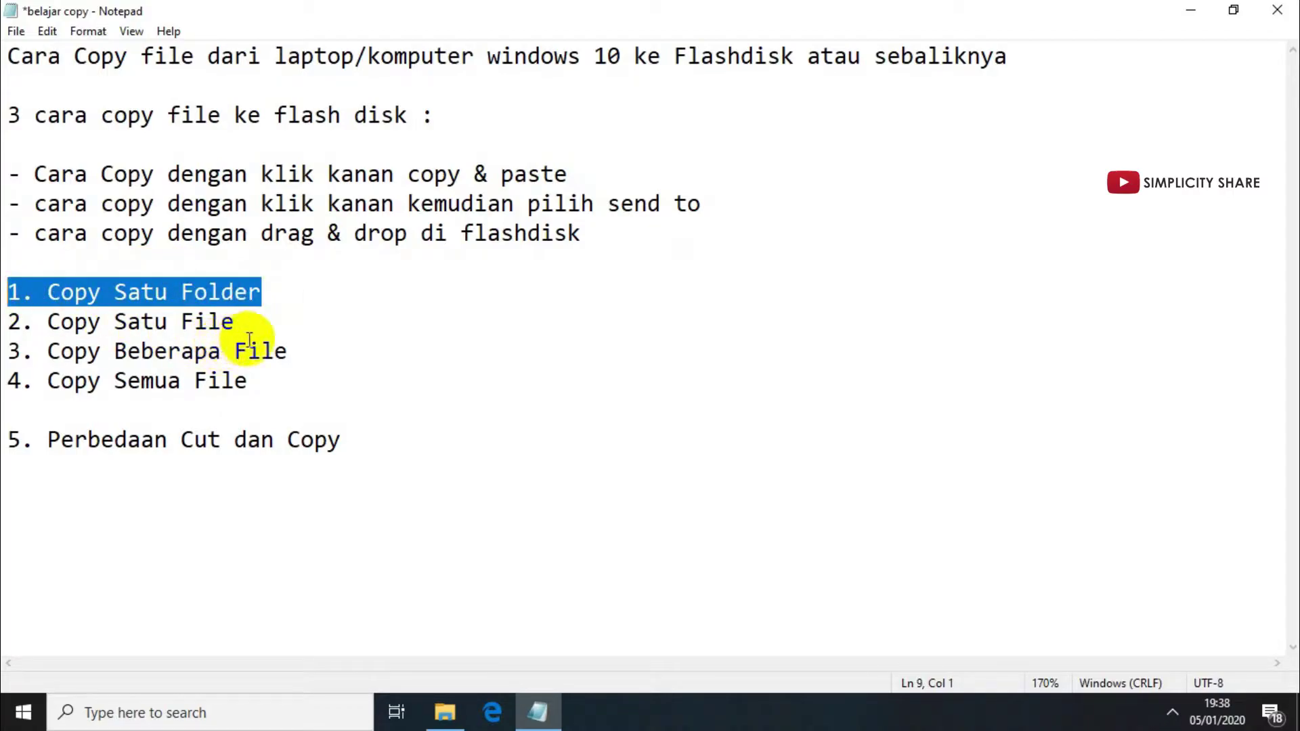
click(268, 325)
drag(268, 324, 7, 315)
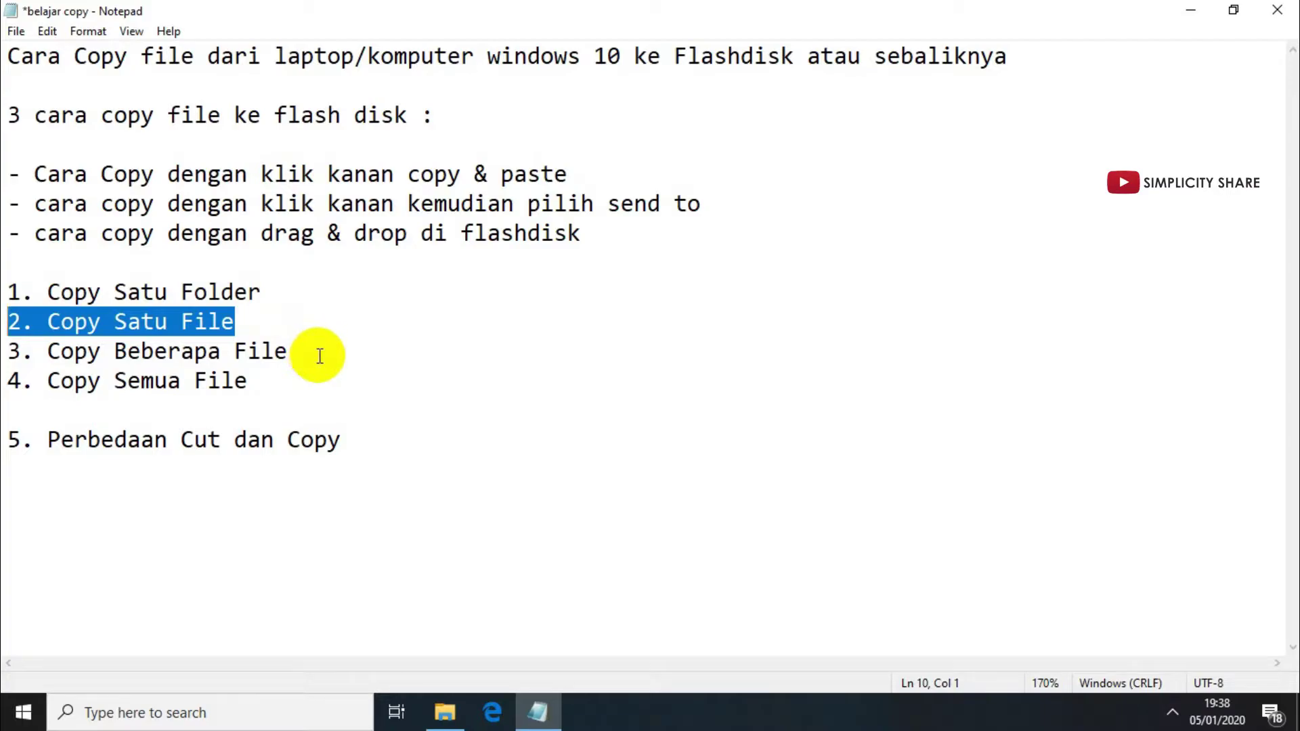
click(284, 351)
shift+click(8, 352)
click(261, 388)
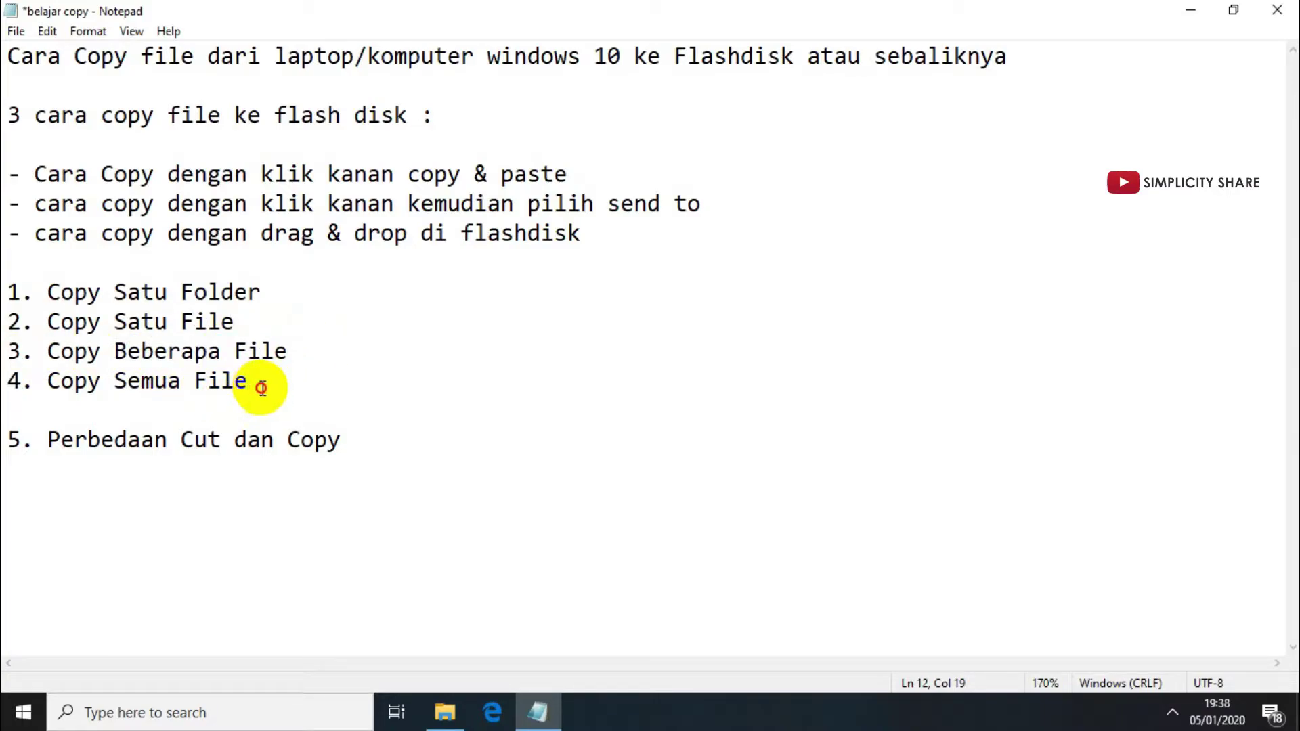
click(415, 436)
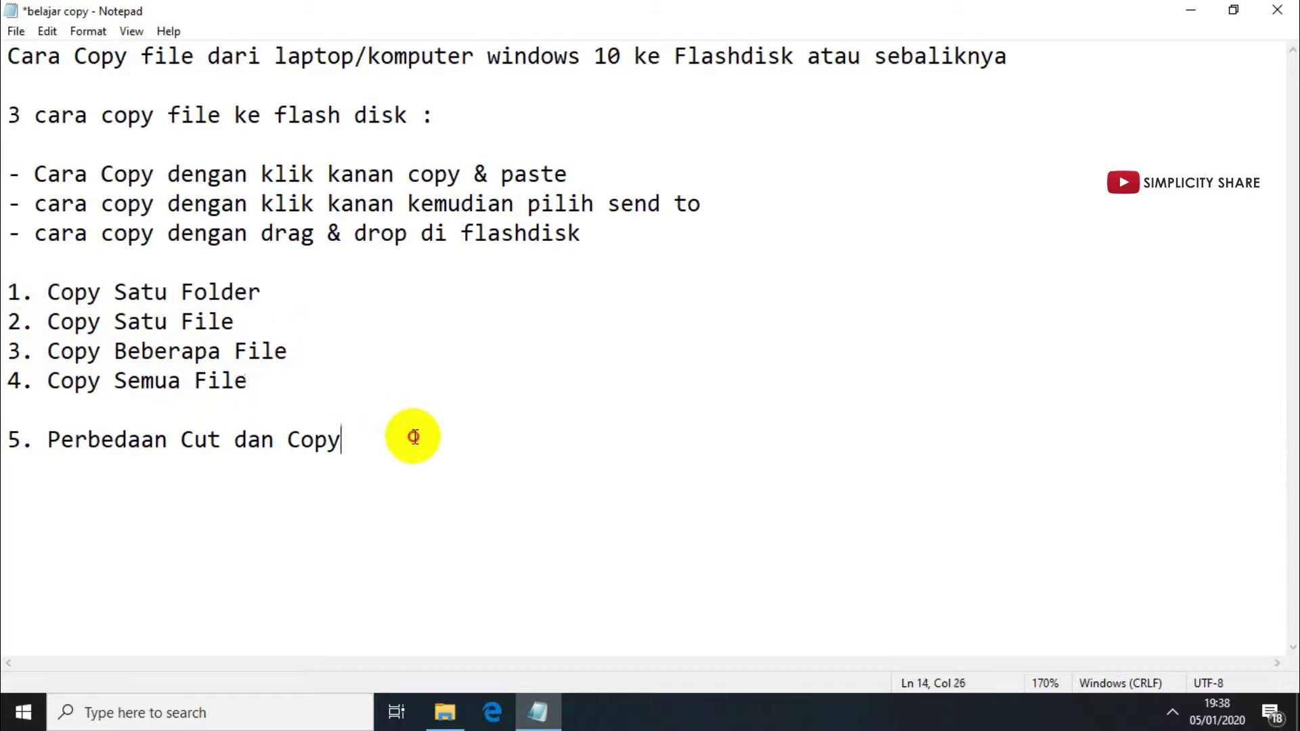
shift+click(246, 441)
drag(245, 441, 47, 441)
right_click(46, 441)
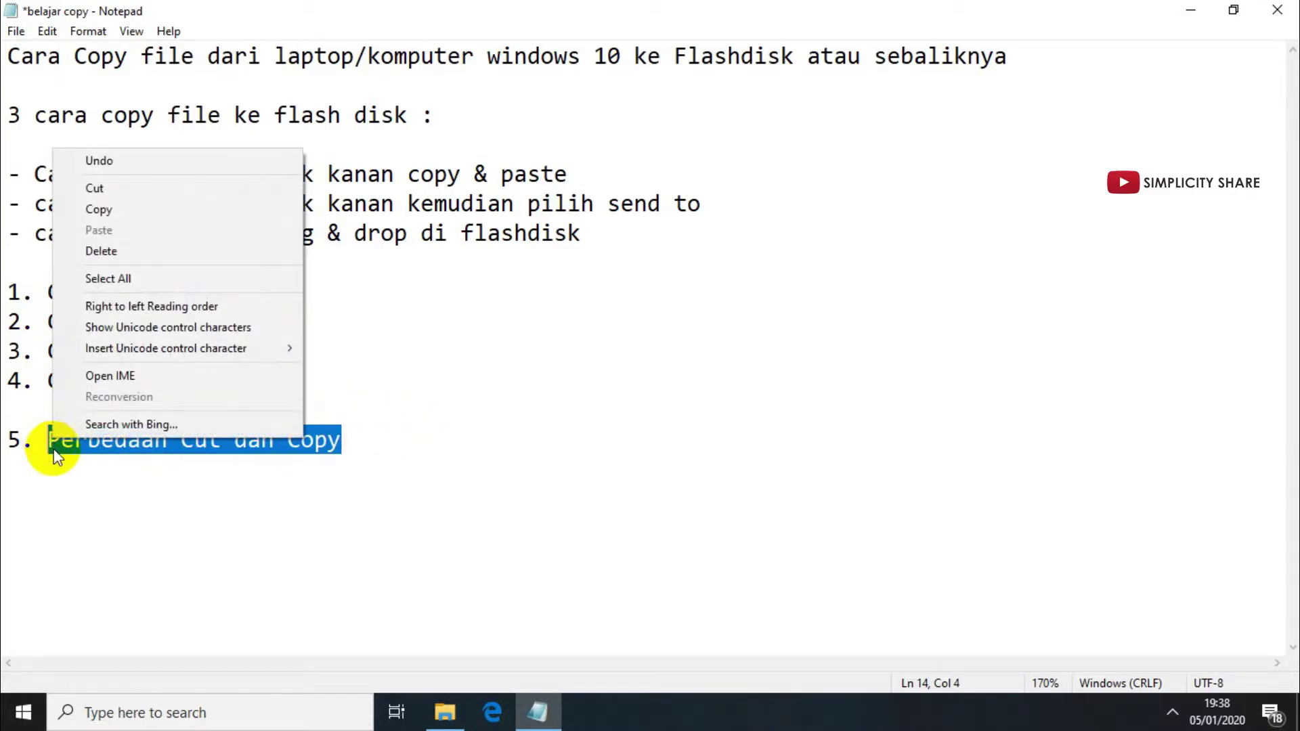
click(61, 440)
click(389, 444)
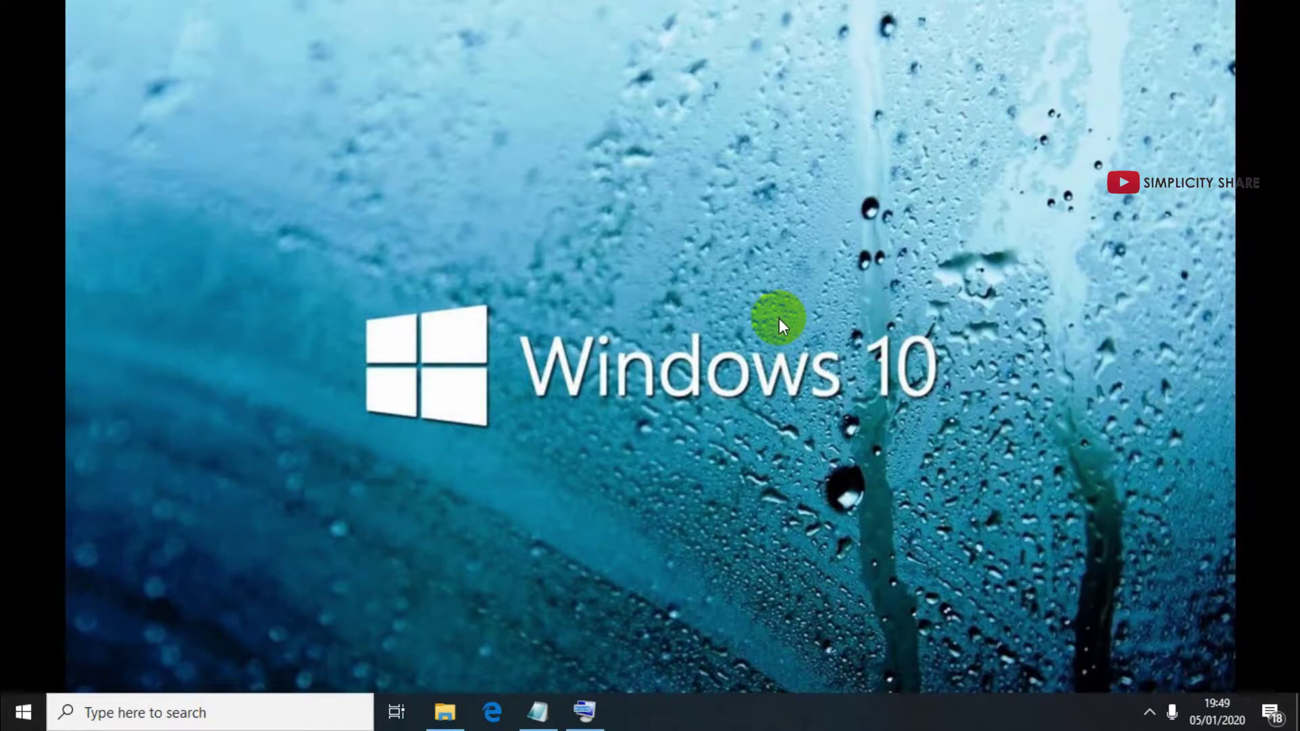
- Open a File Explorer window from the desktop
right_click(778, 319)
click(838, 311)
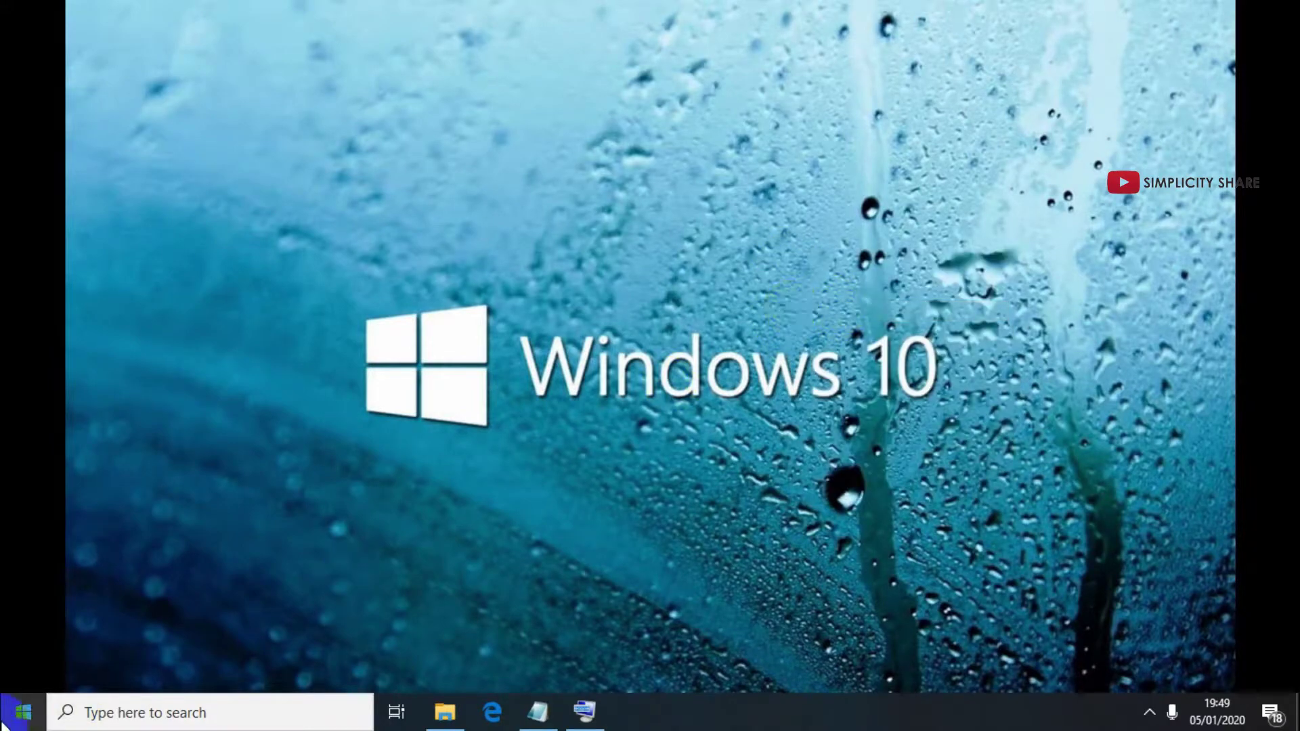
right_click(5, 722)
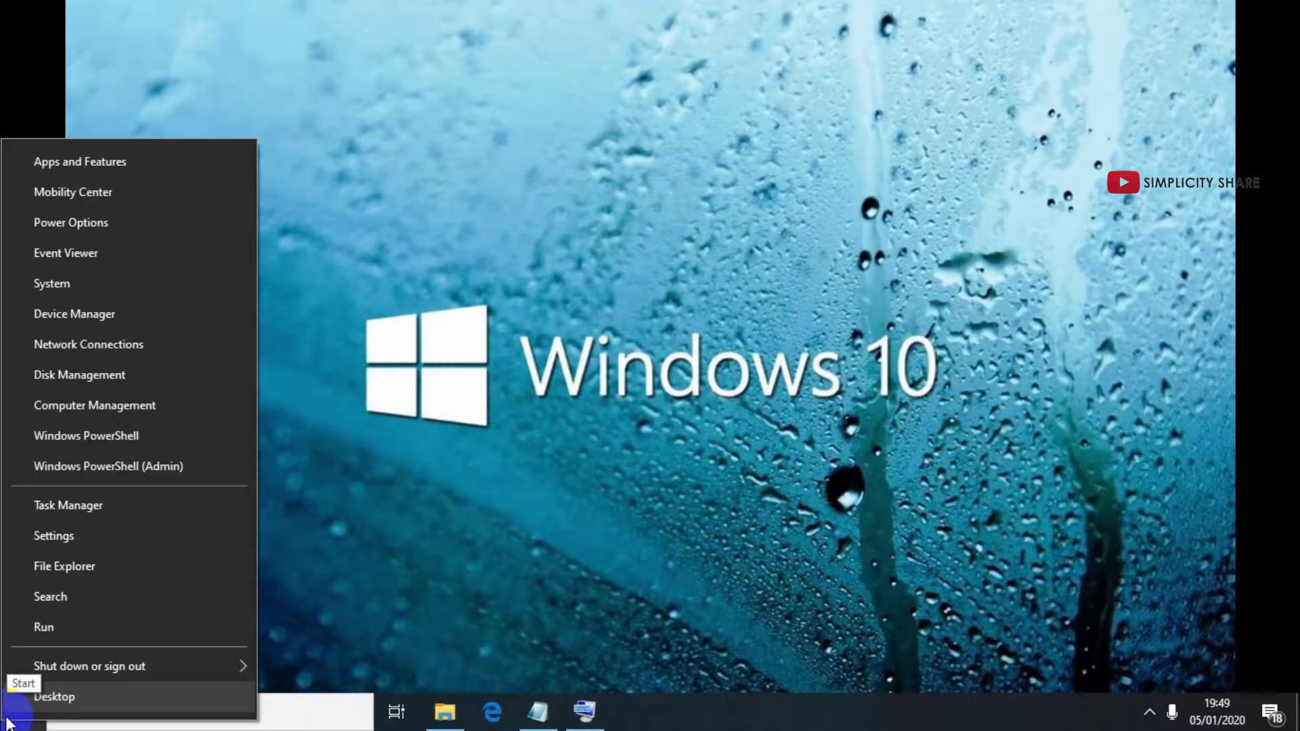
click(106, 574)
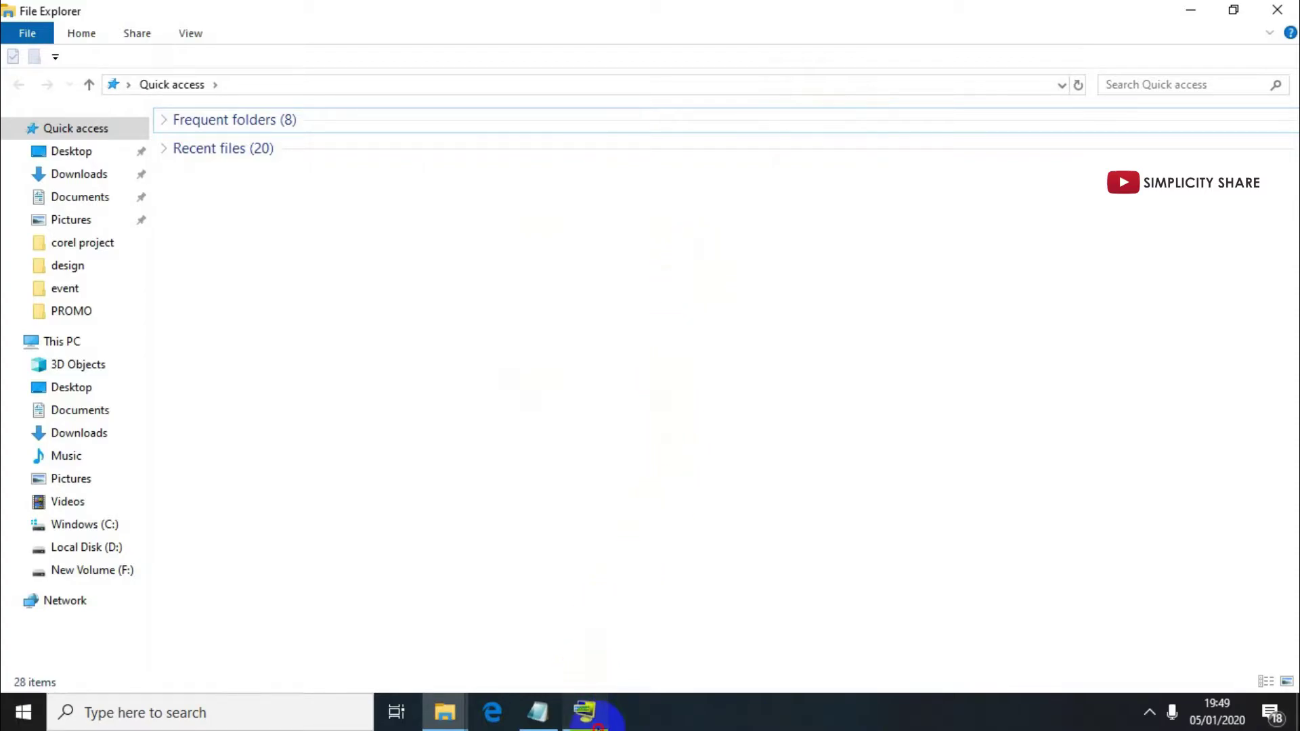
- Open further File Explorer windows with the Windows+E combination on the On-Screen Keyboard, minimizing the keyboard after each use
click(599, 714)
click(242, 368)
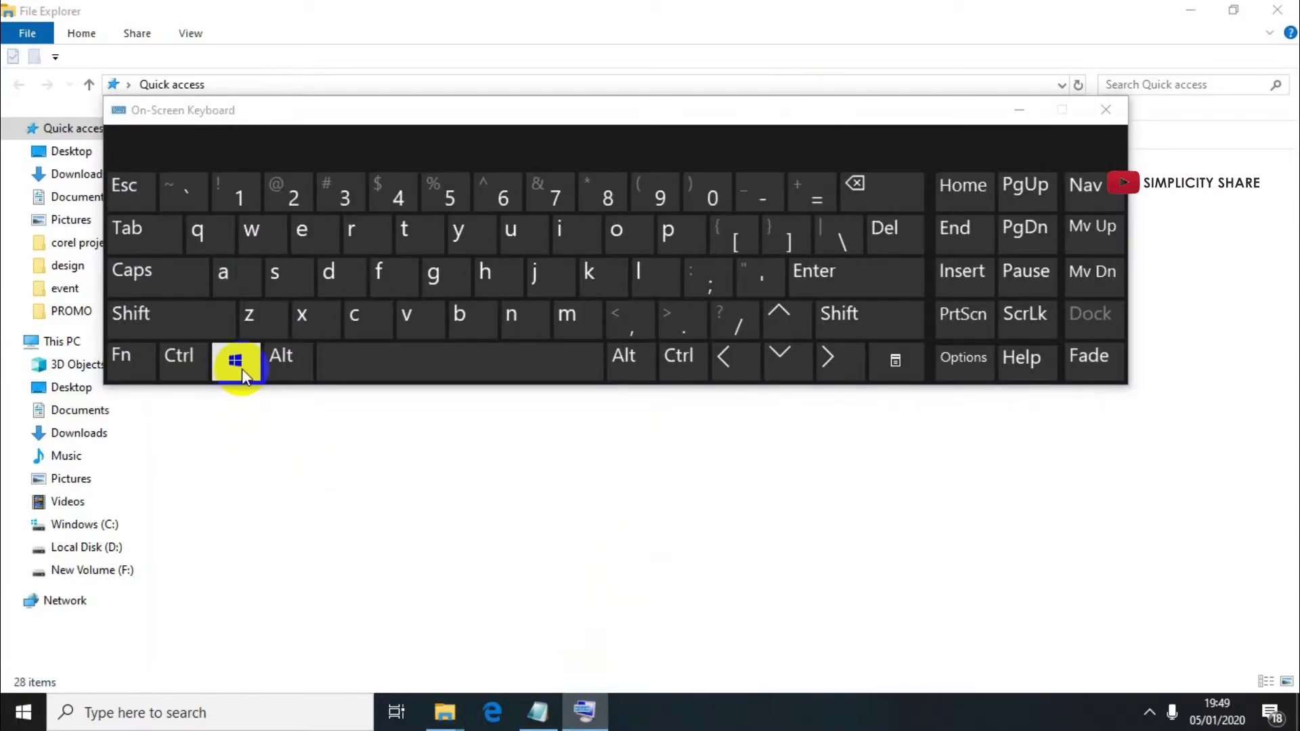
click(313, 234)
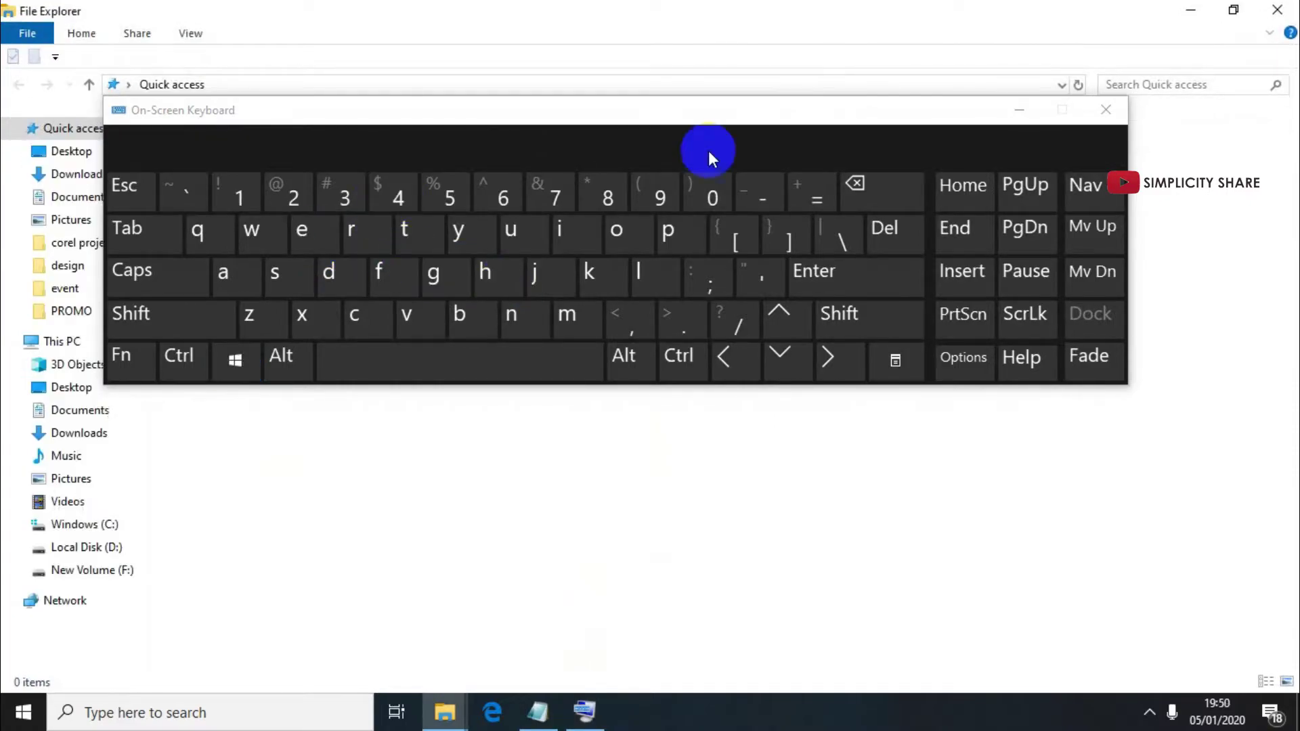
click(1019, 110)
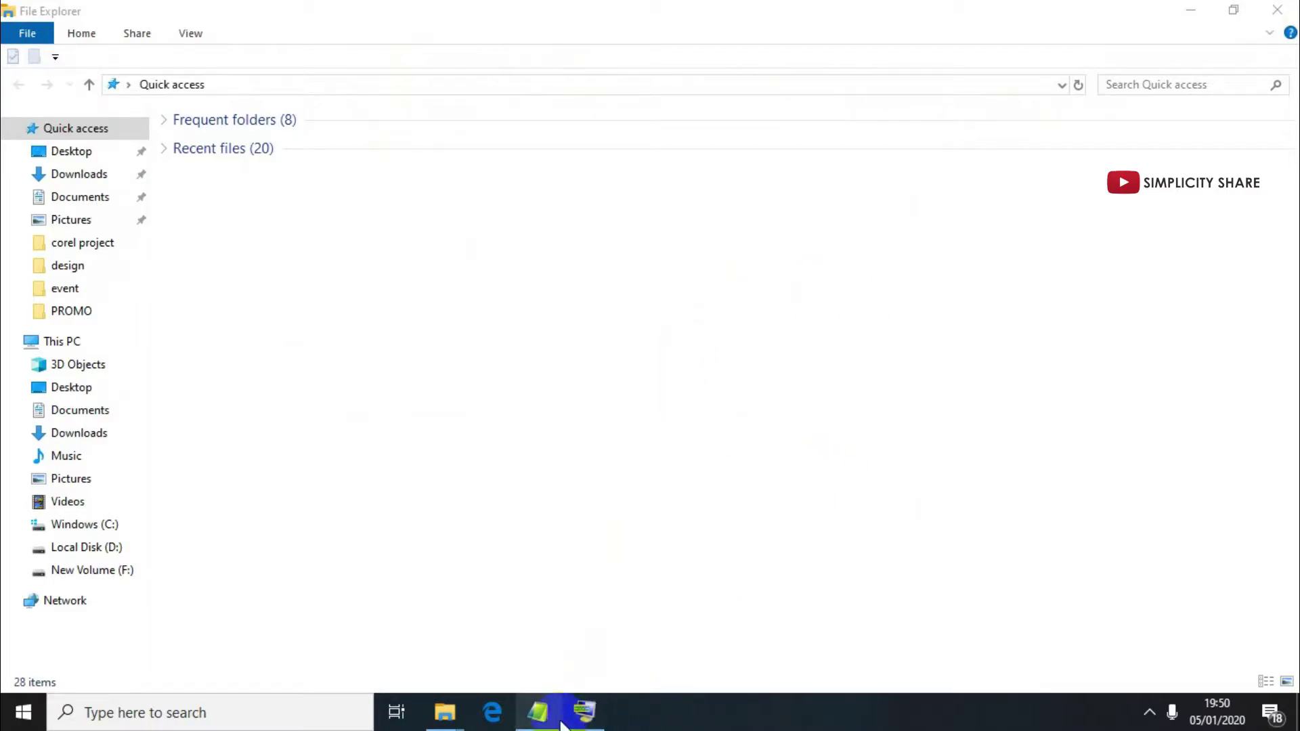
click(586, 712)
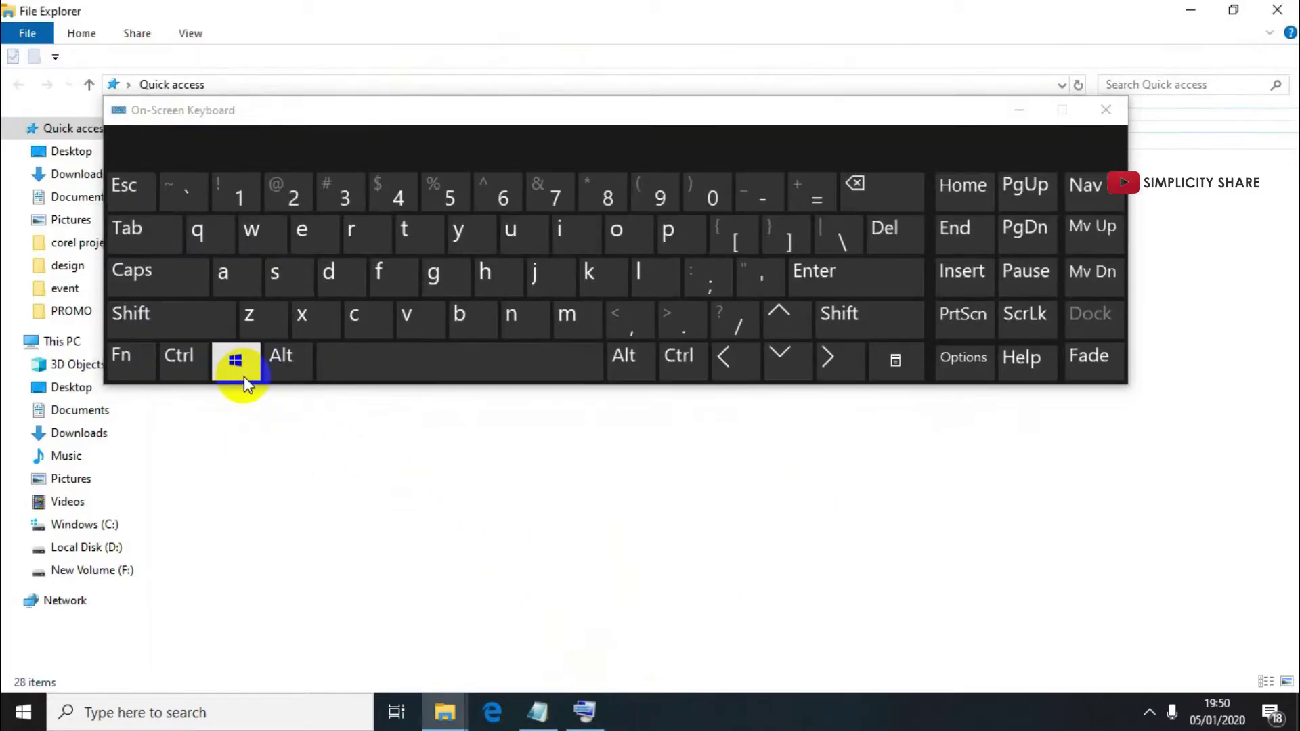
click(312, 241)
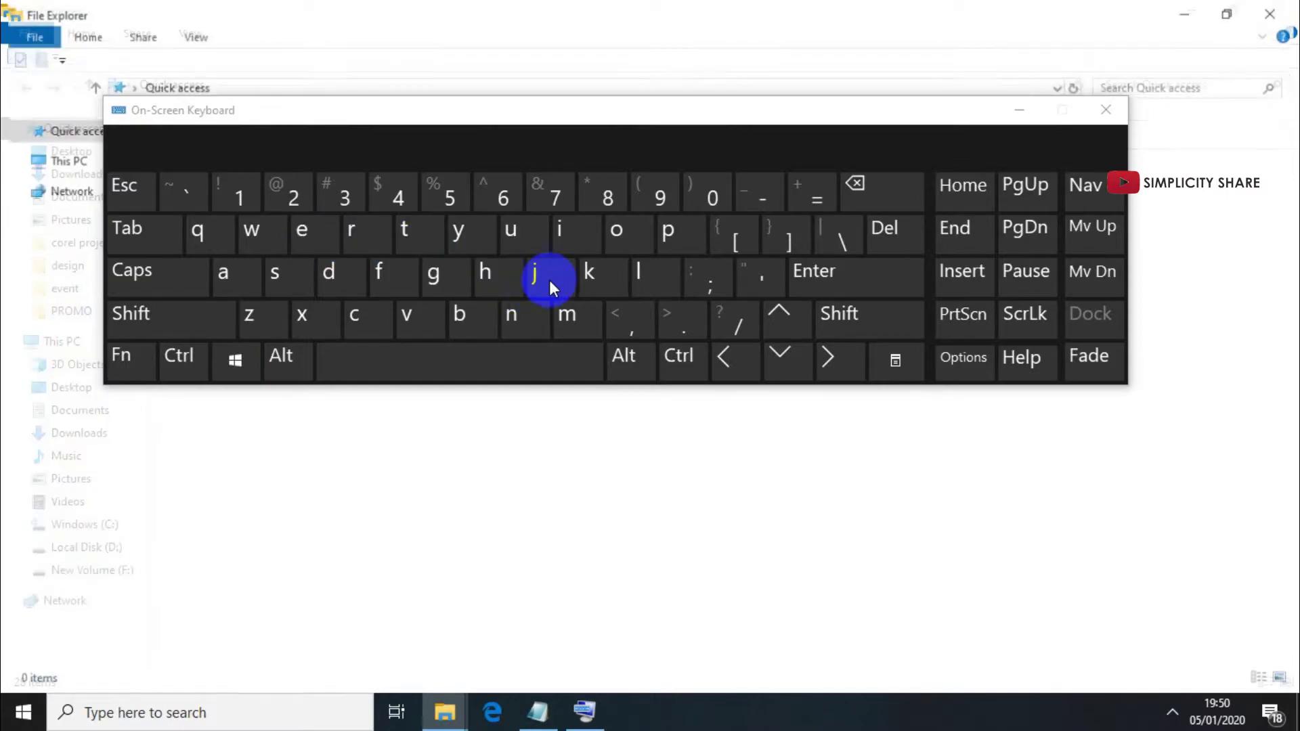
click(1017, 113)
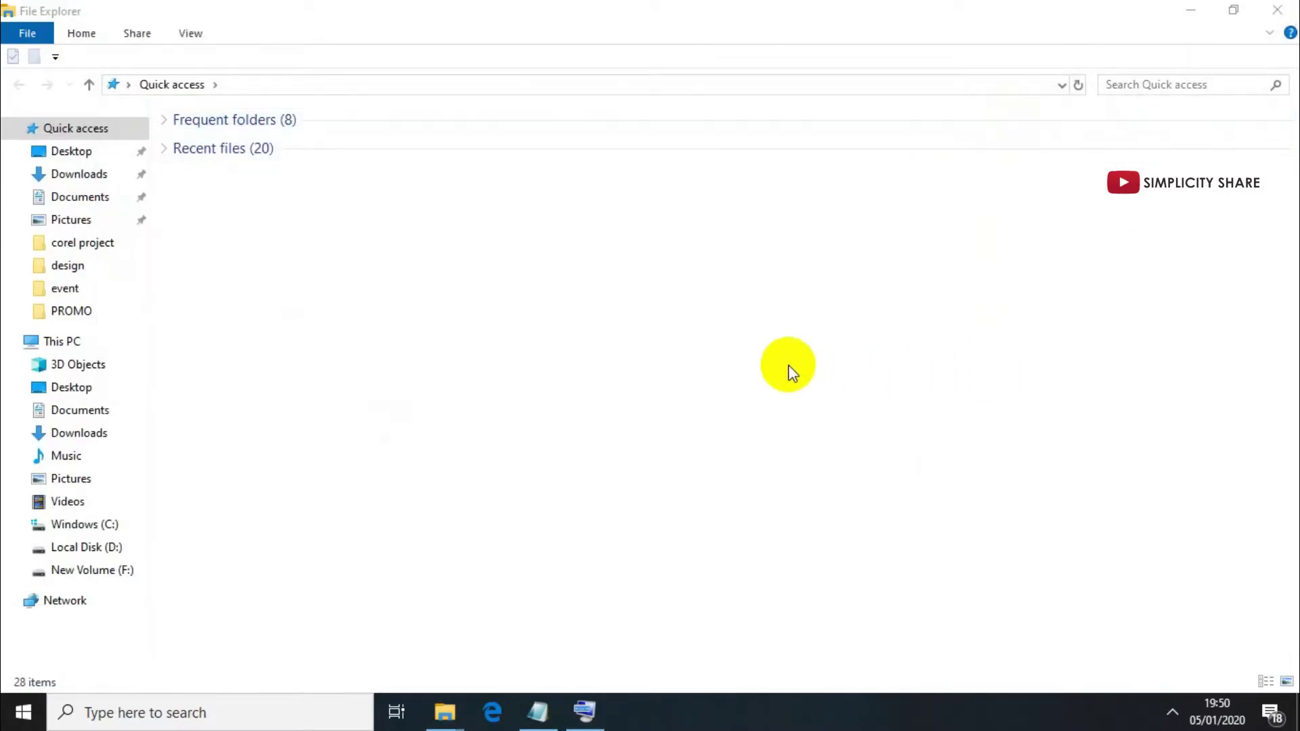
- Show This PC and look over the Windows (C:), Local Disk (D:) and New Volume (F:) drives
click(60, 344)
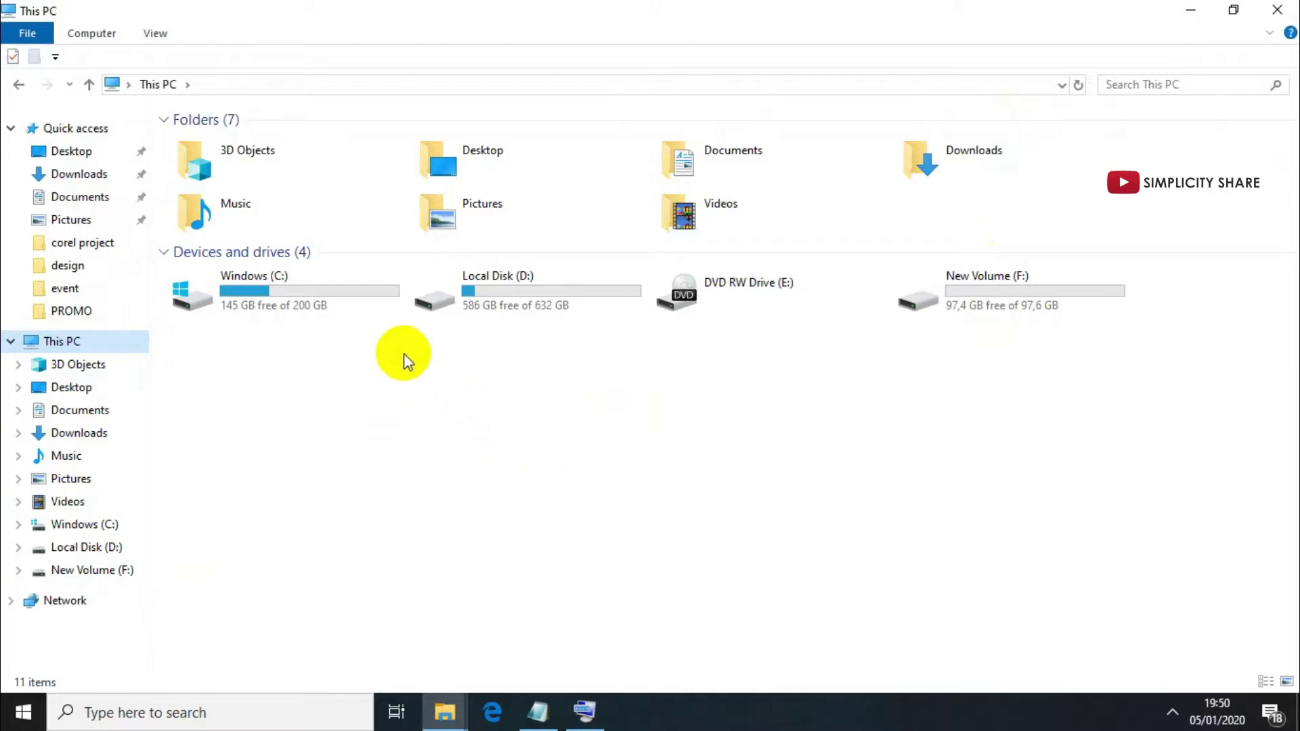
click(326, 286)
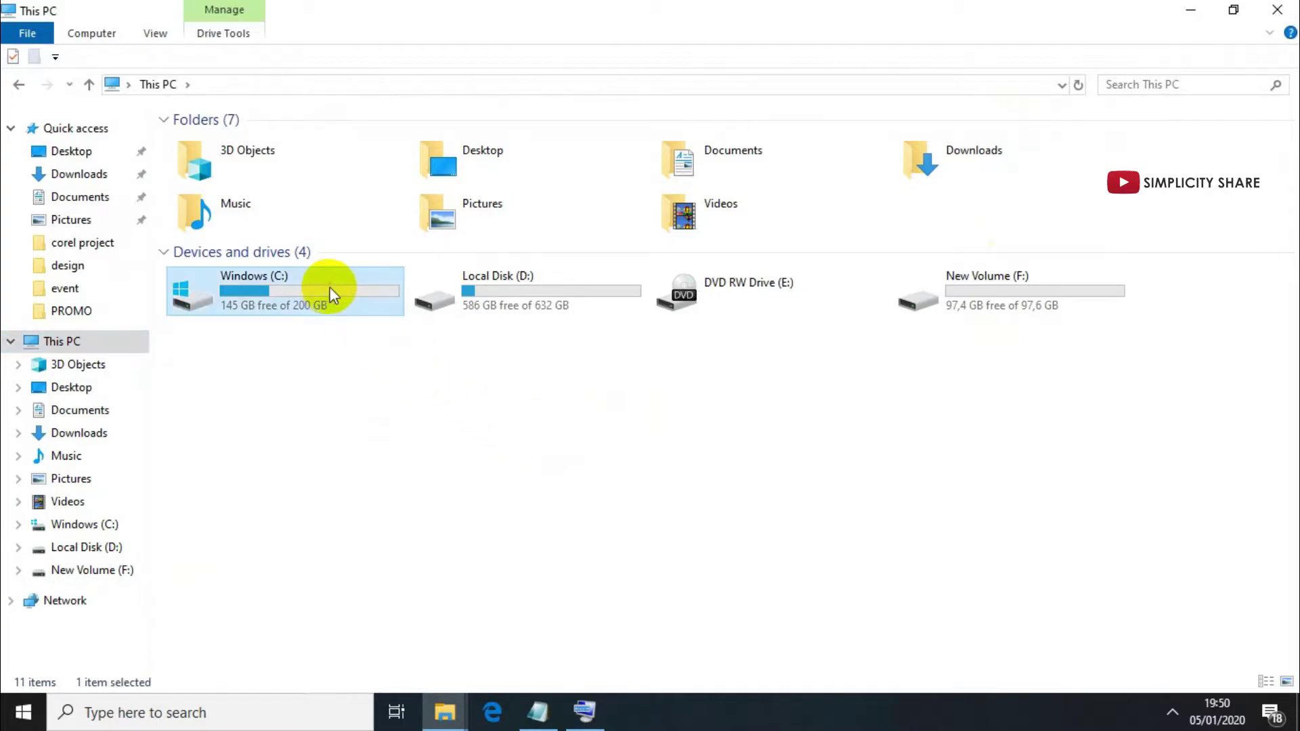
click(538, 289)
click(994, 304)
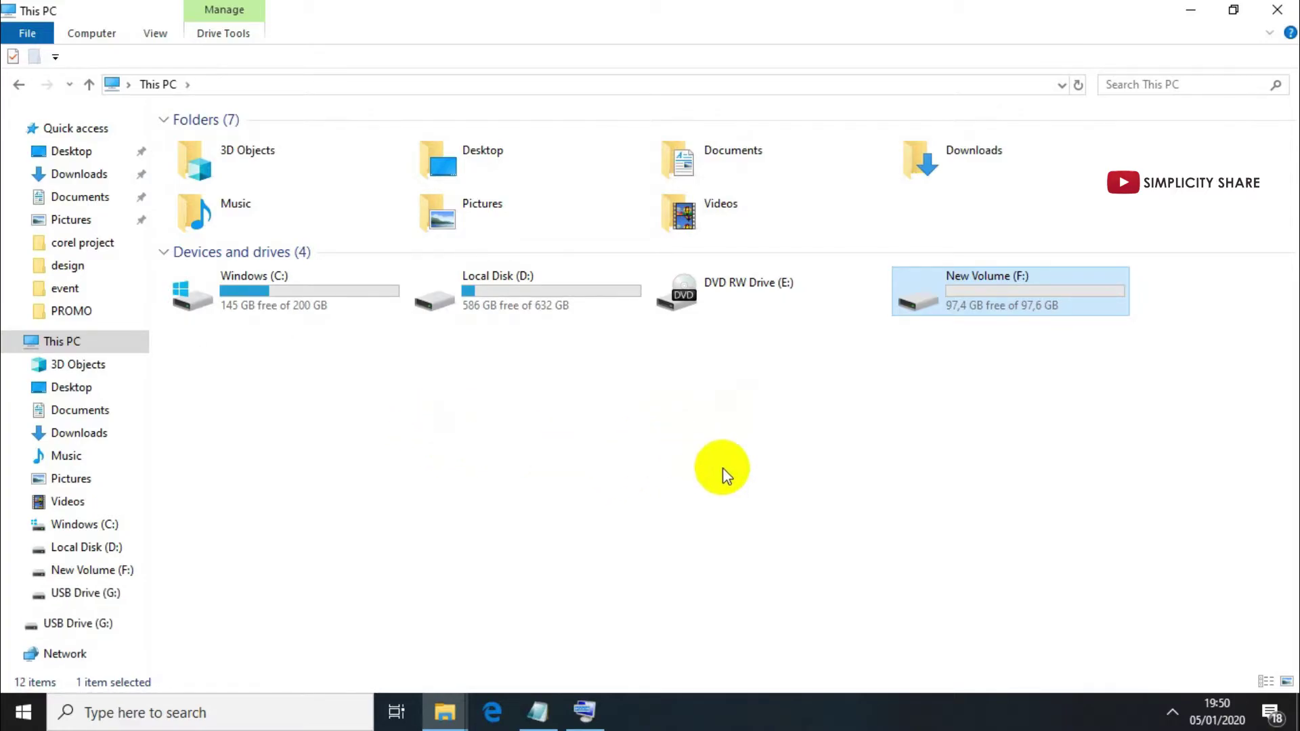
- Refresh the This PC view and select USB Drive (G:)
right_click(523, 413)
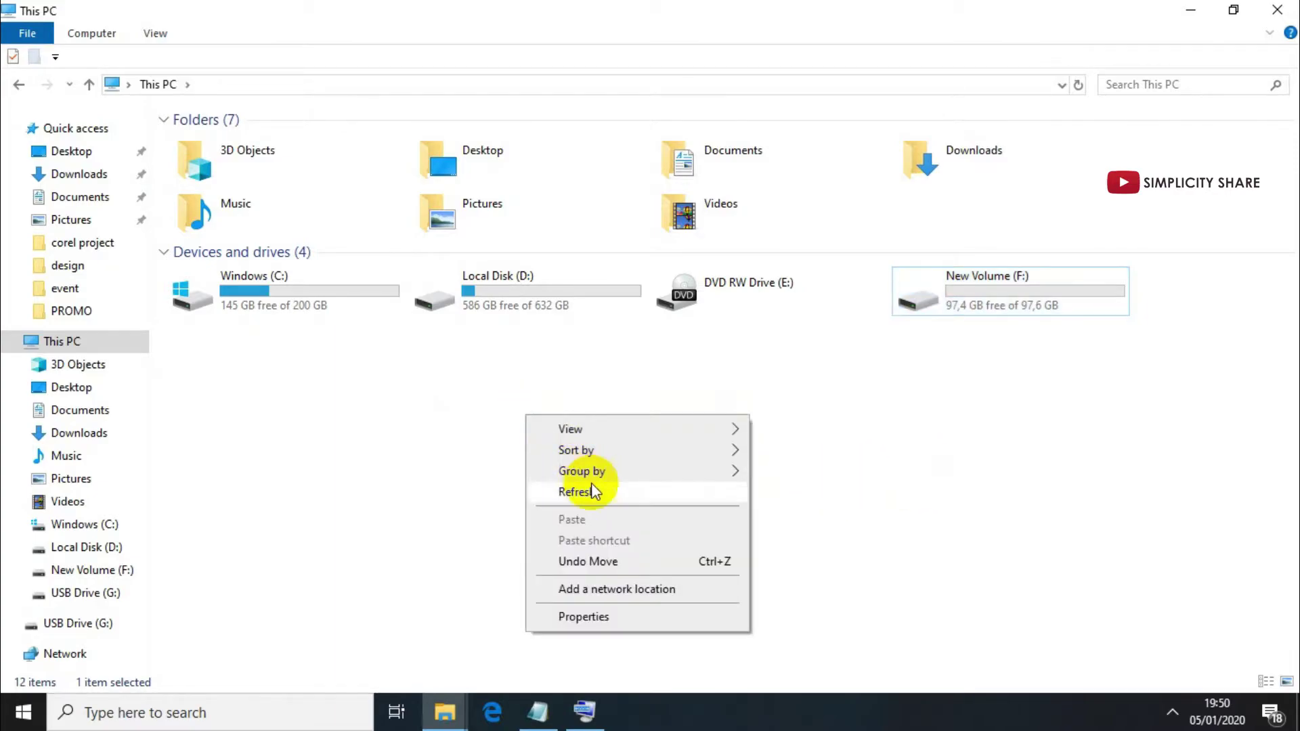
click(595, 489)
right_click(575, 390)
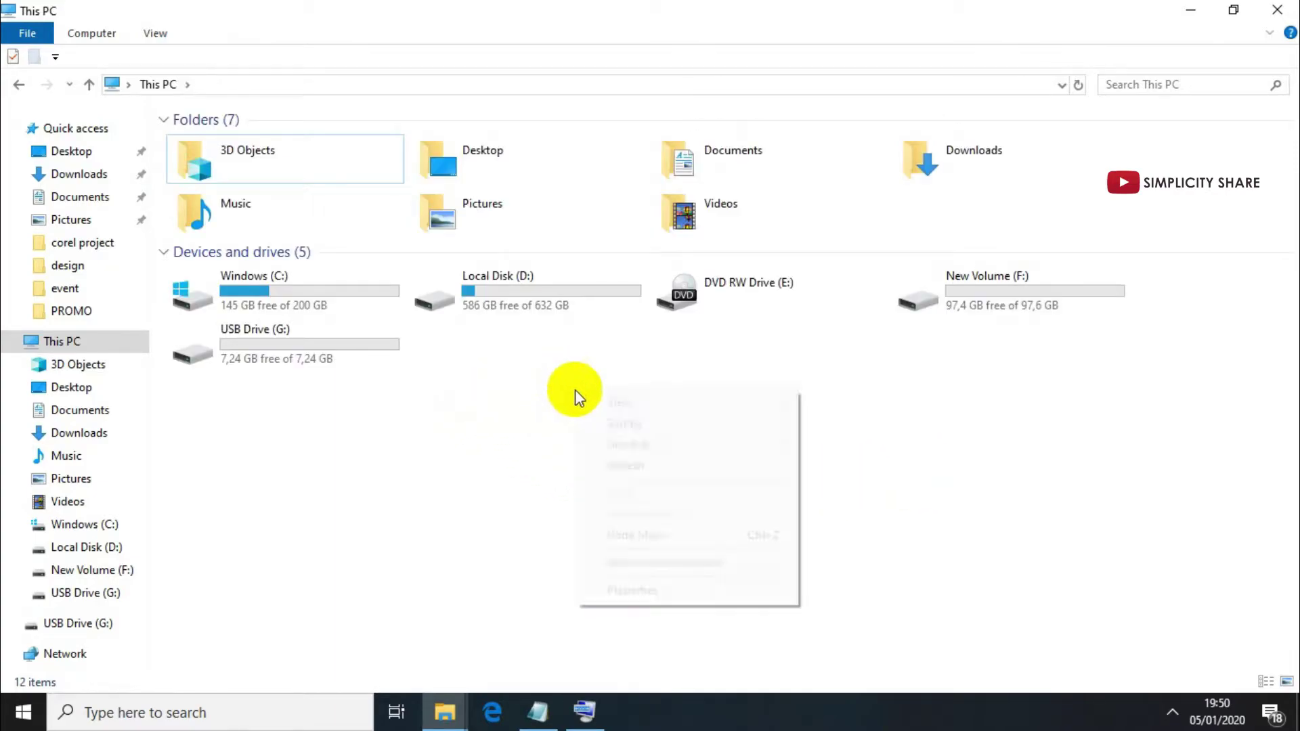
click(640, 468)
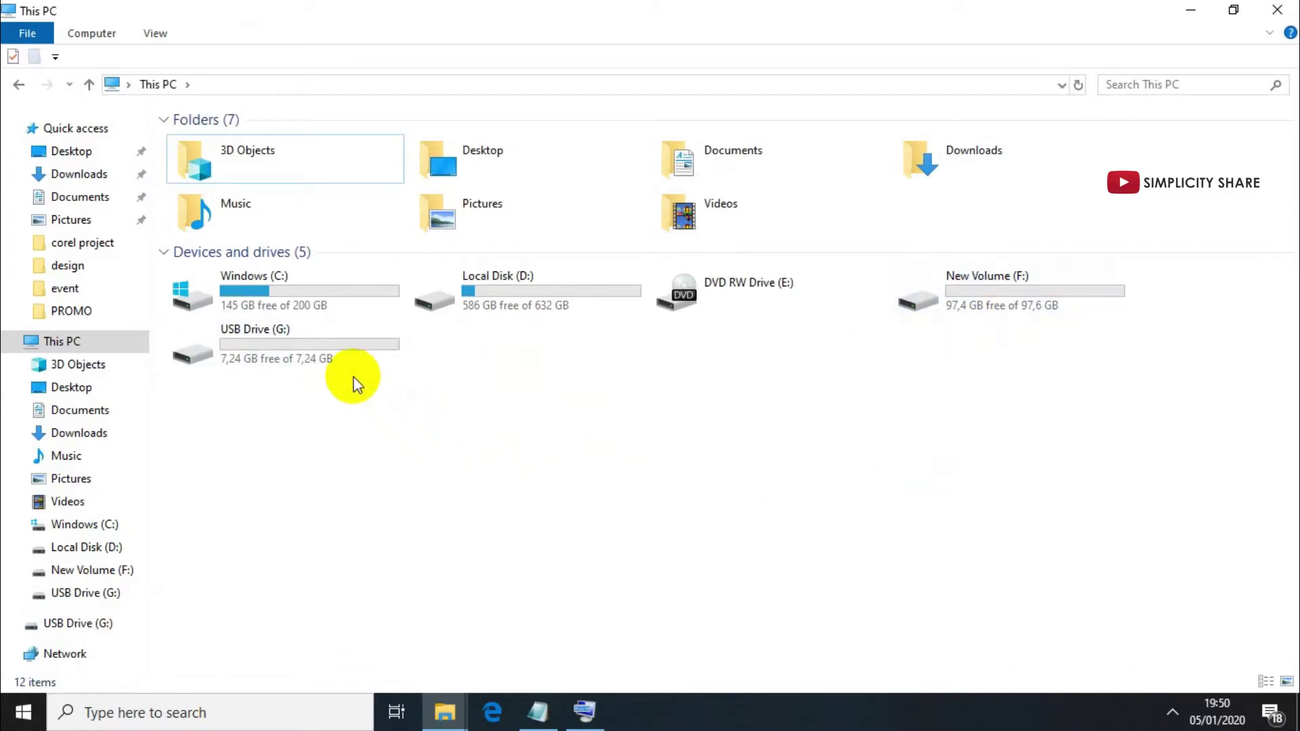
click(346, 353)
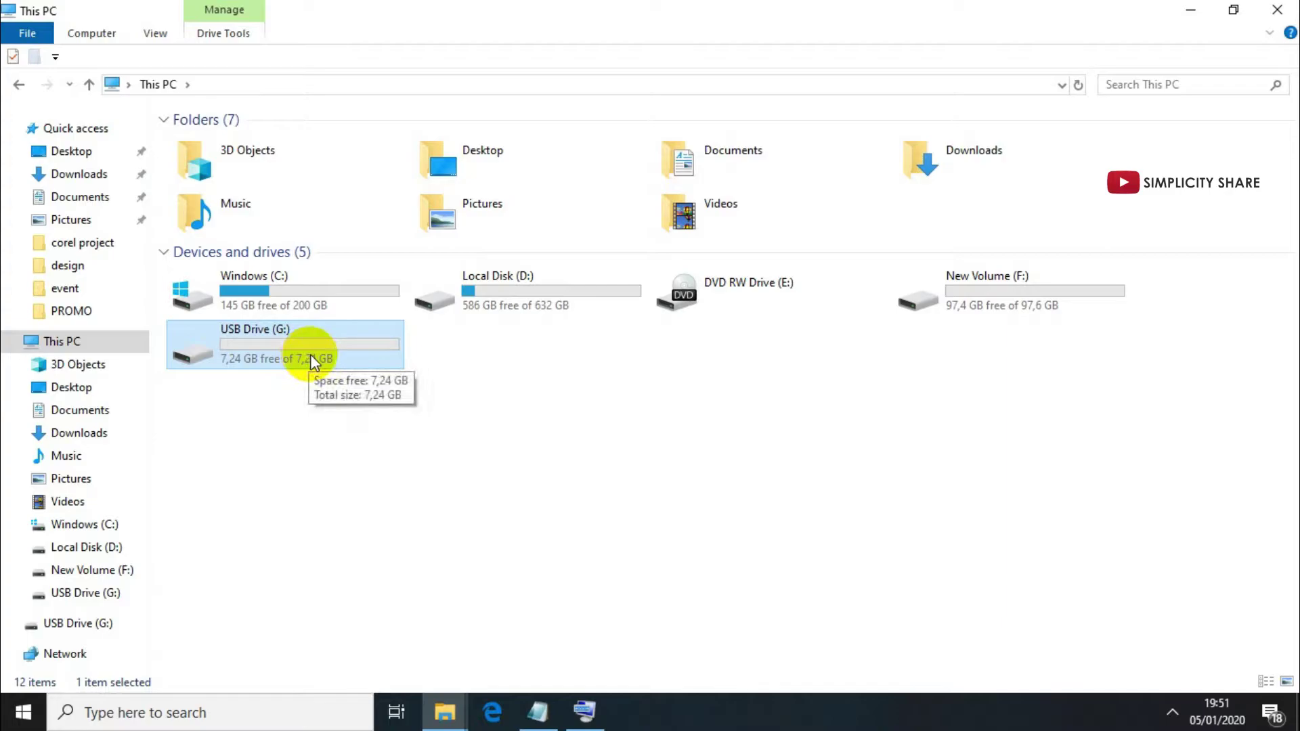
click(1172, 711)
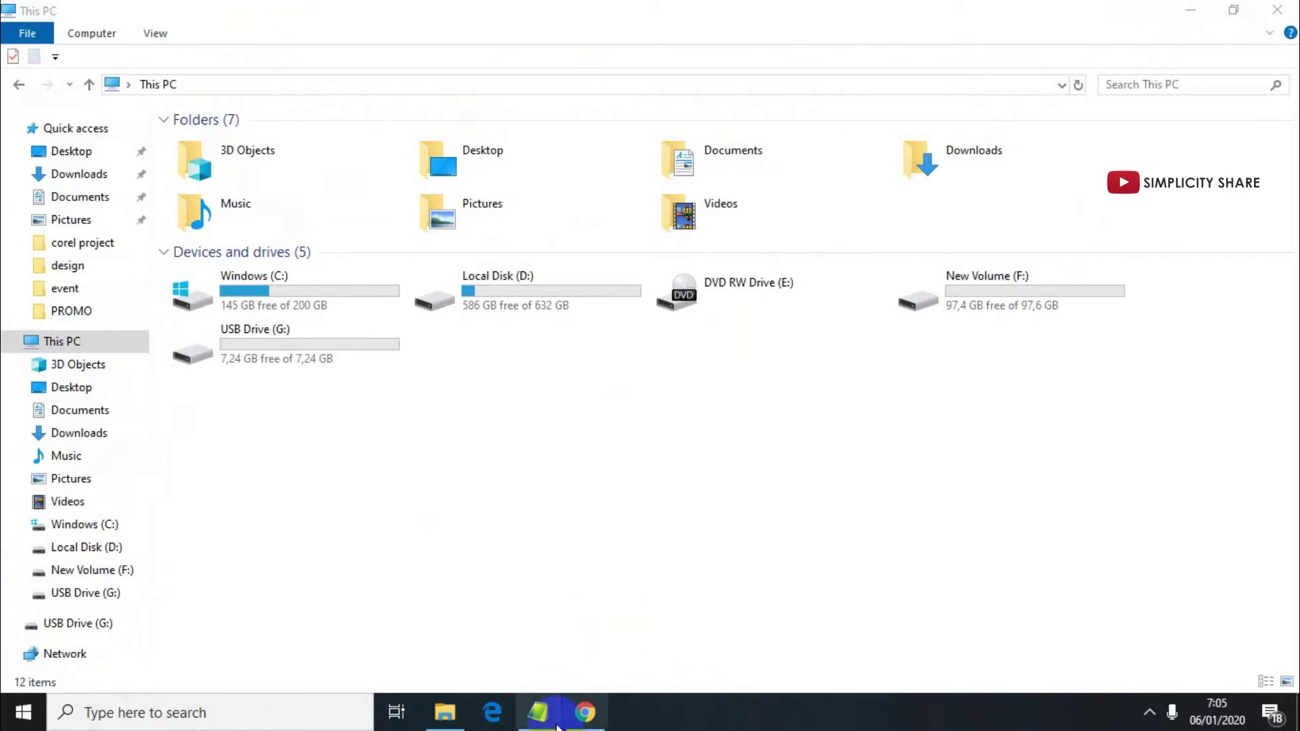
- Switch to the Notepad outline and highlight the three listed copy methods
click(537, 713)
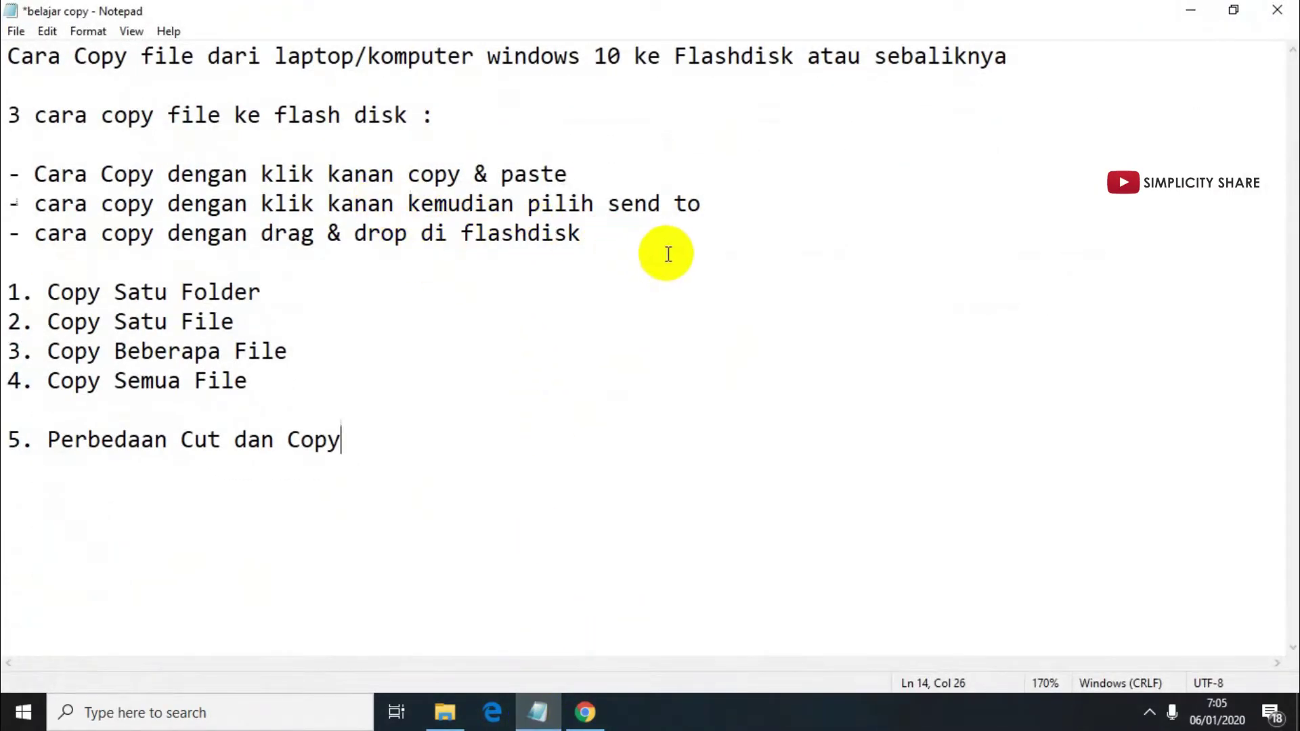
drag(660, 245, 11, 86)
click(52, 178)
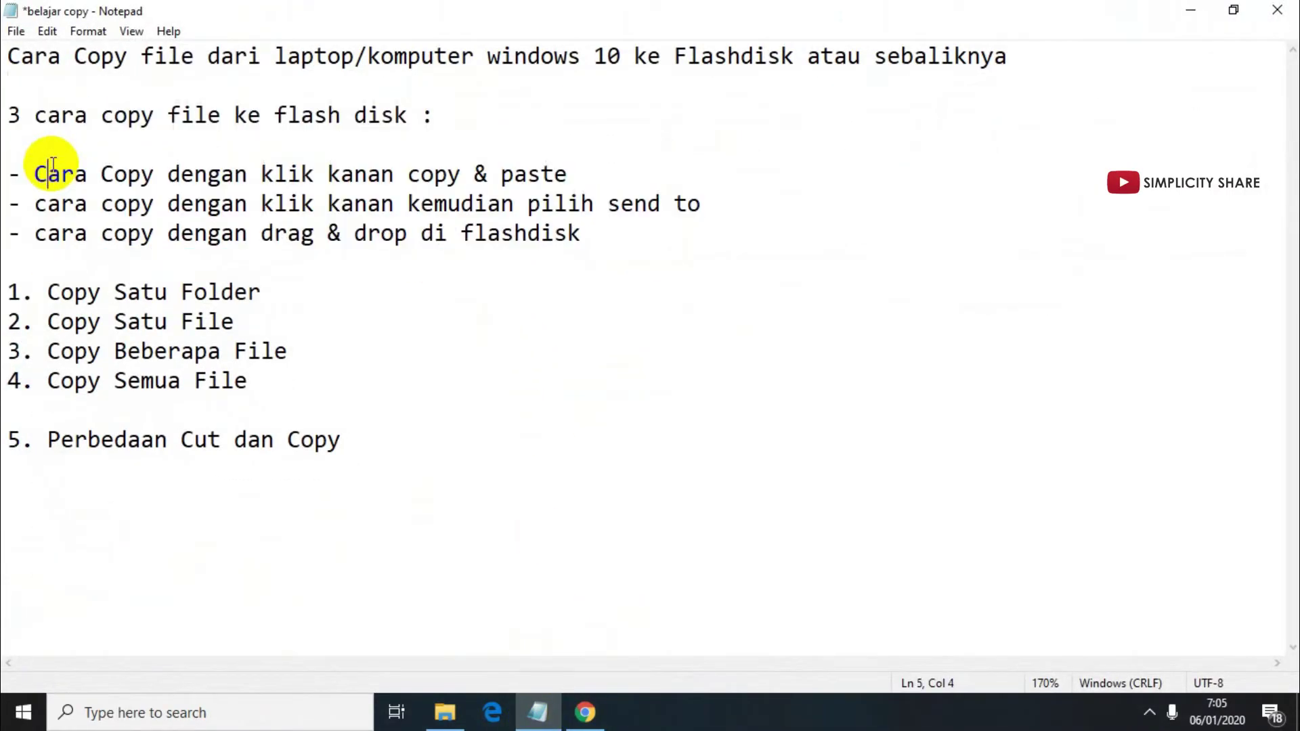
drag(35, 178, 630, 239)
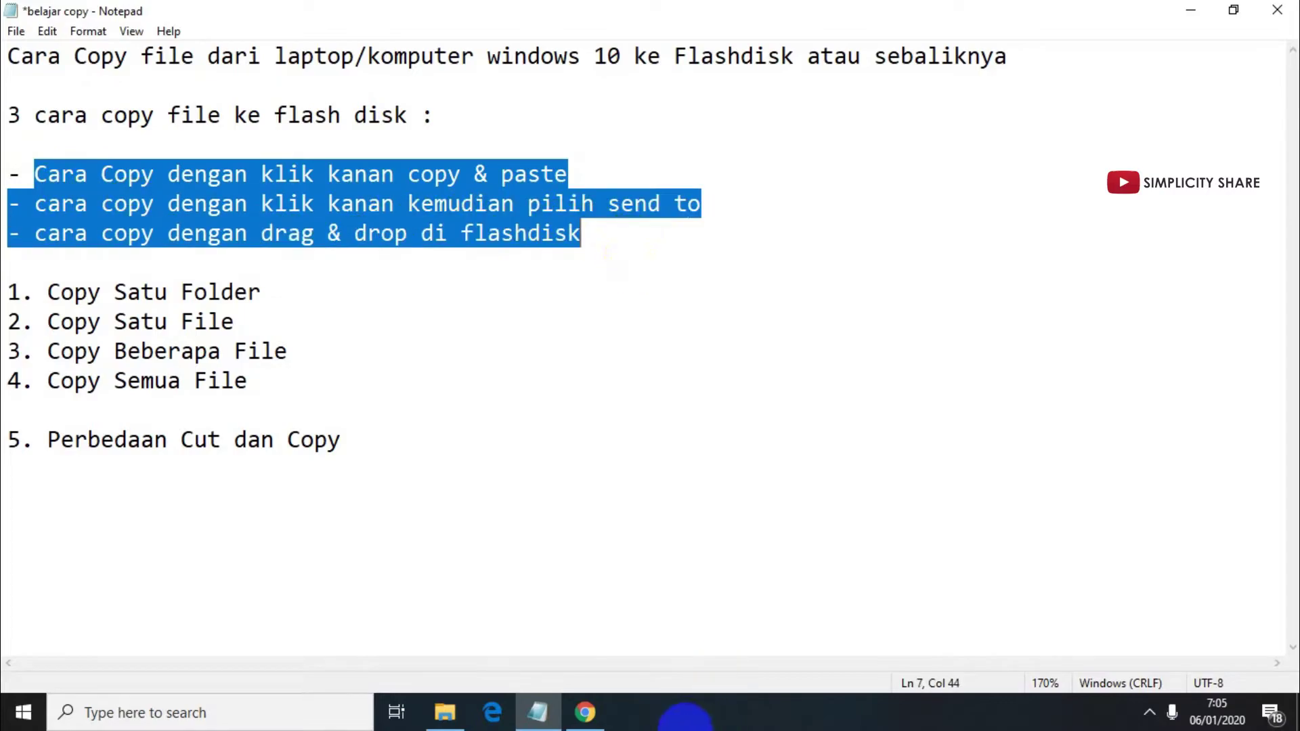
- Switch back to File Explorer and open the Latihan Copy folder on New Volume (F:)
click(465, 721)
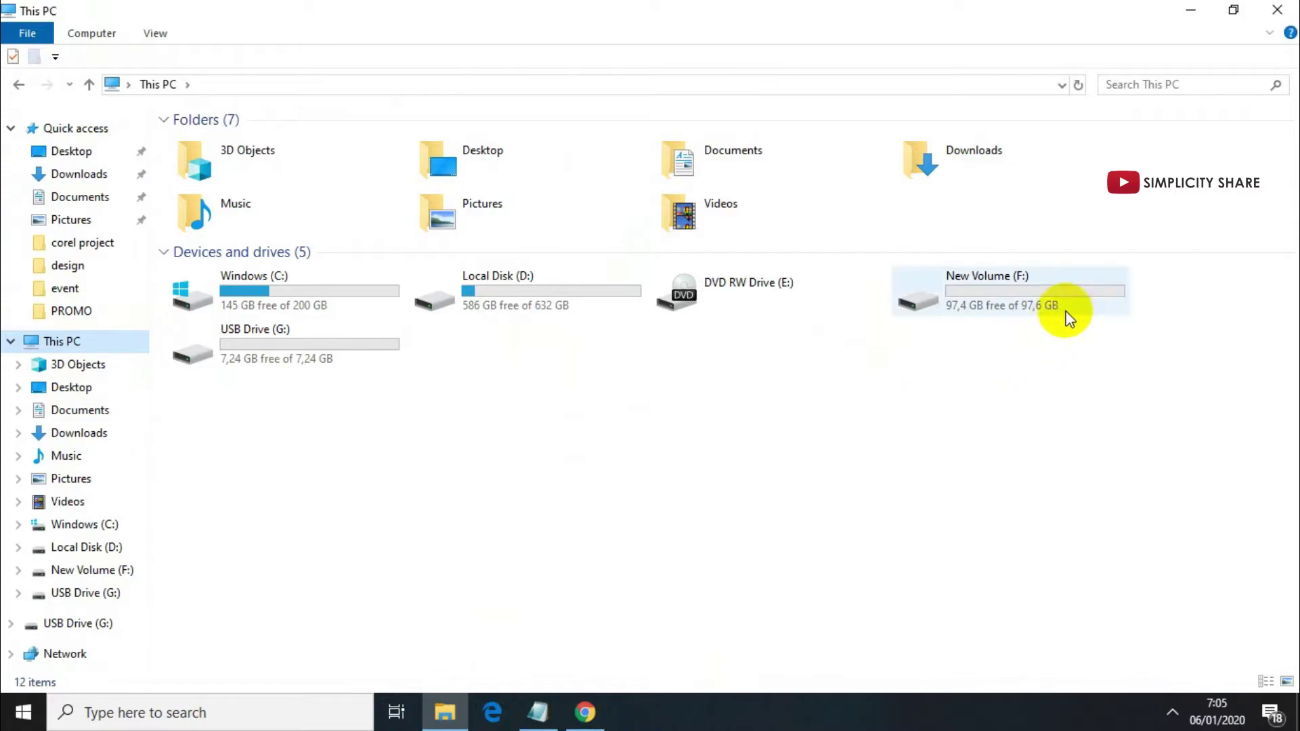
click(1086, 286)
double_click(1087, 287)
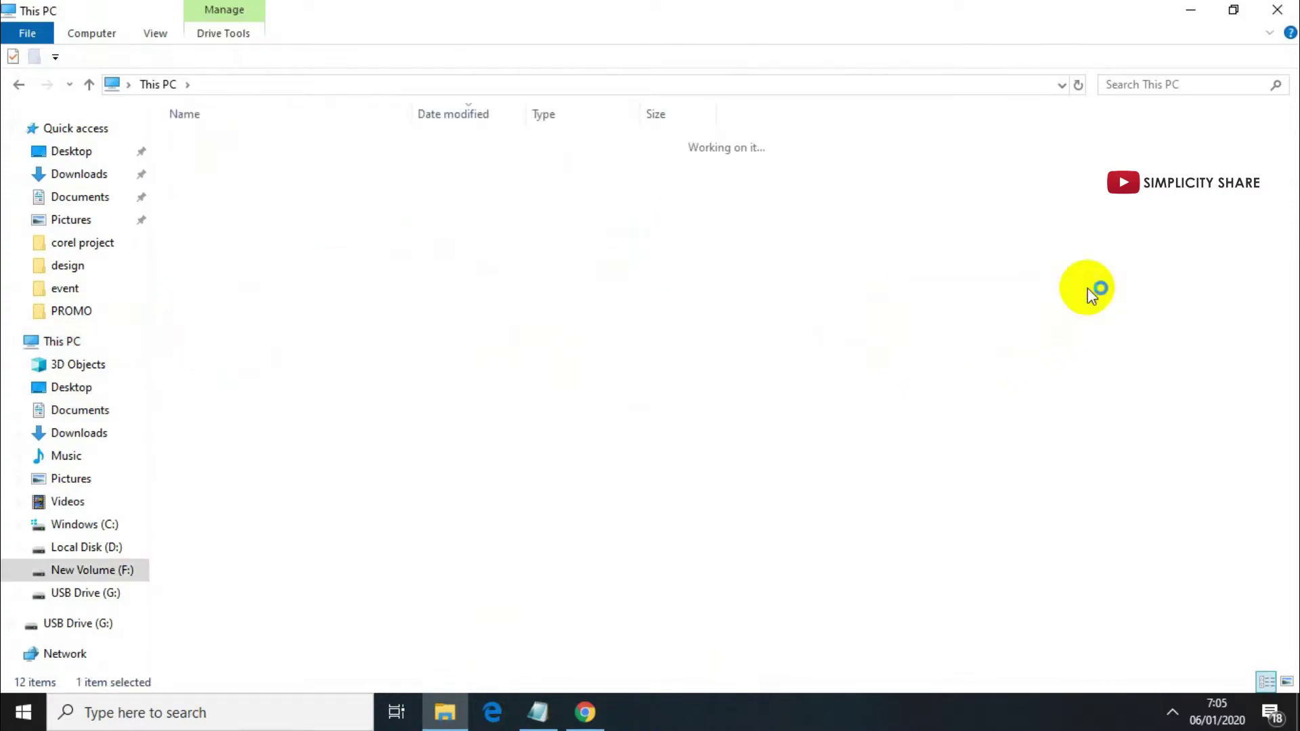
double_click(608, 144)
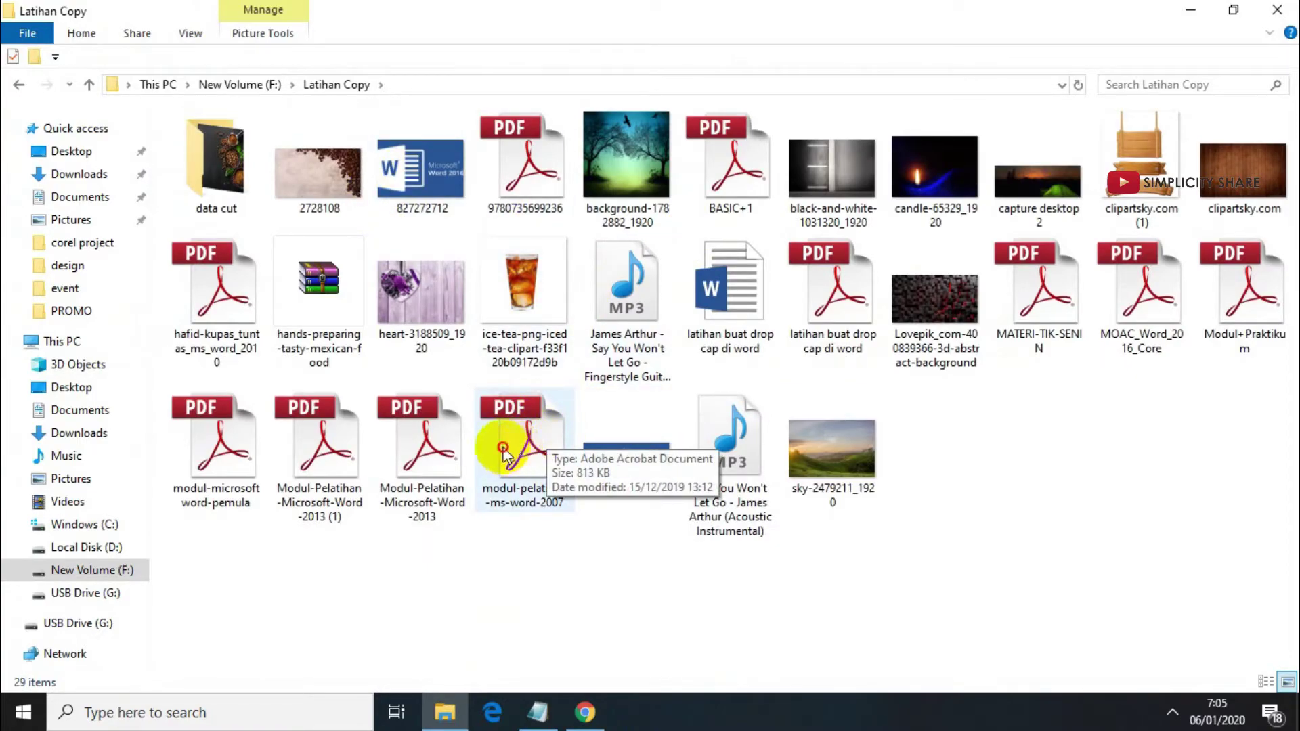
- Copy the modul-pelatihan-ms-word-2007 PDF from the Latihan Copy folder to the clipboard
click(505, 455)
right_click(504, 454)
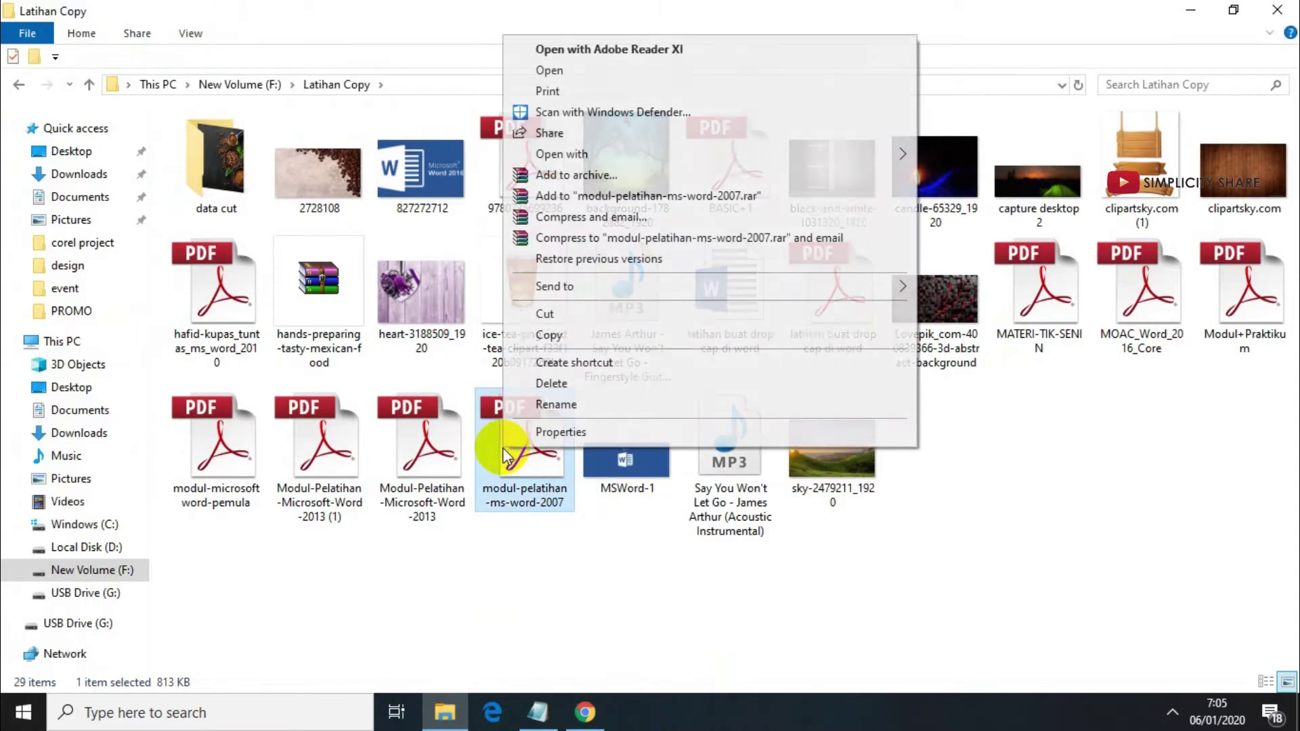
click(550, 334)
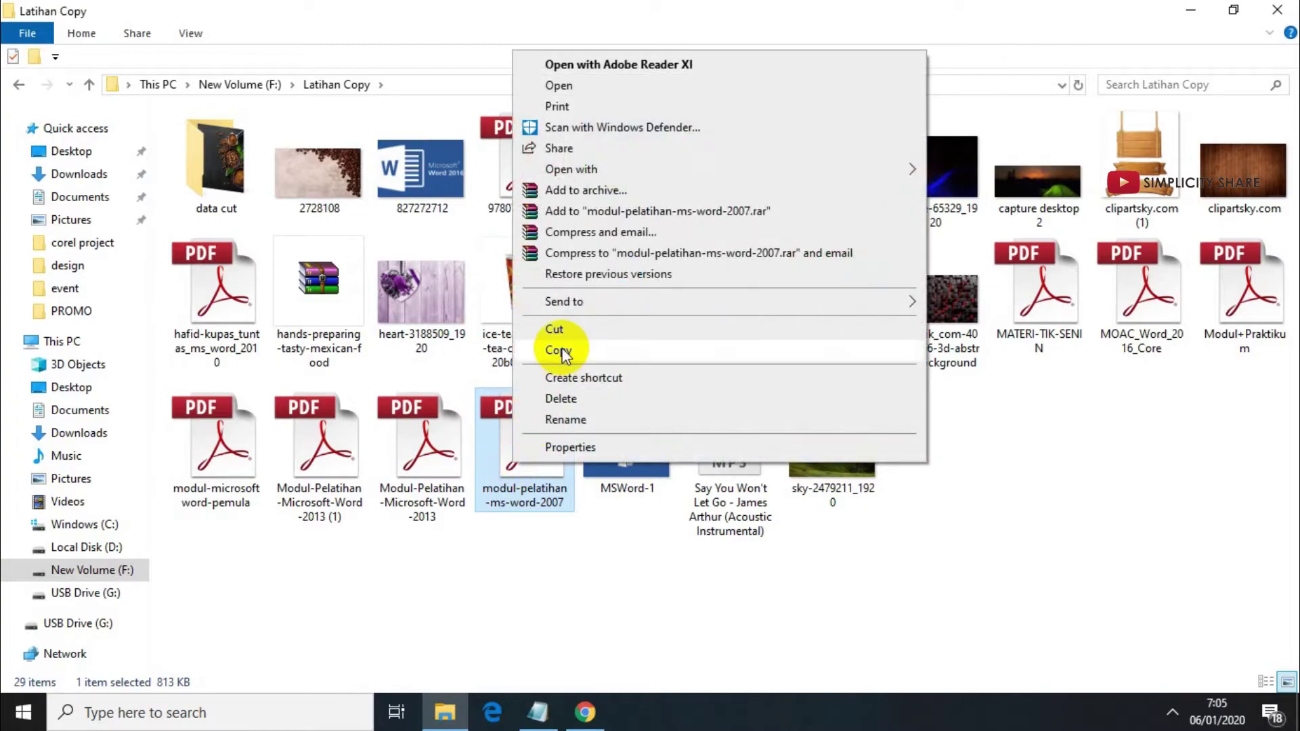
click(562, 350)
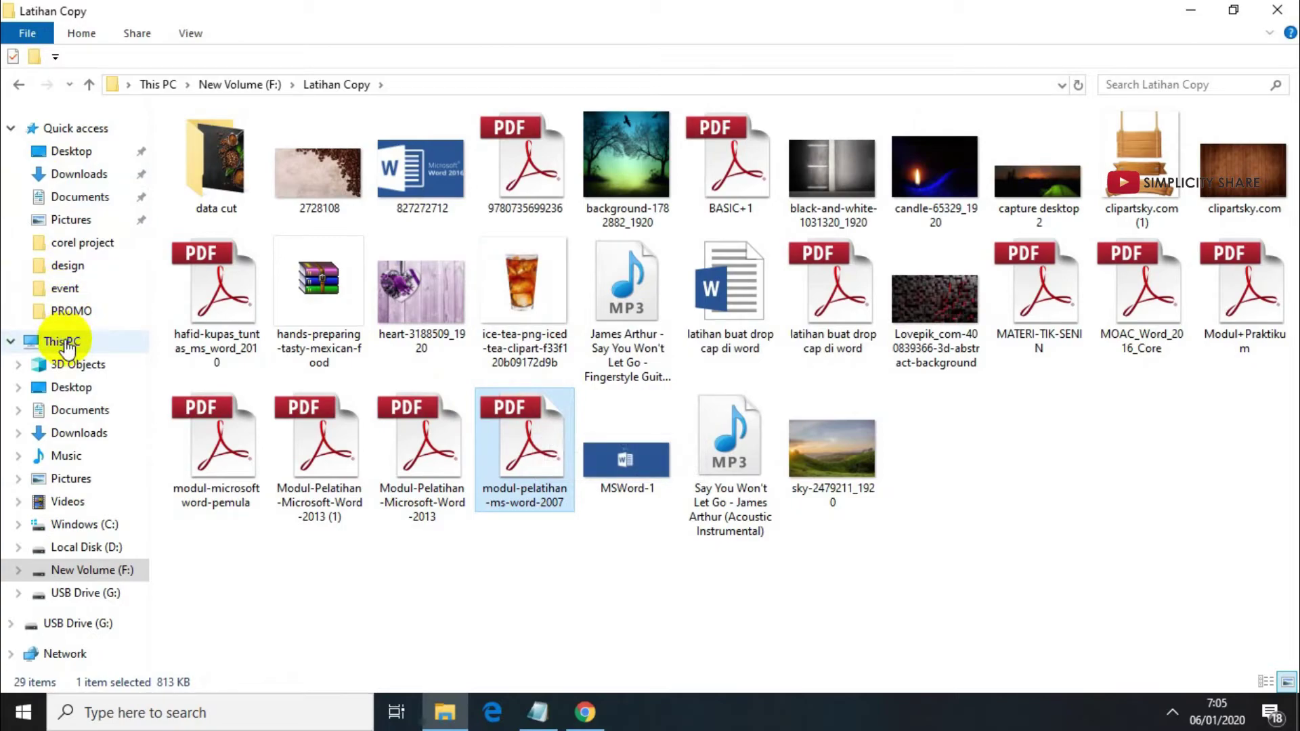
- Open USB Drive (G:) from This PC and paste the copied PDF there
click(66, 342)
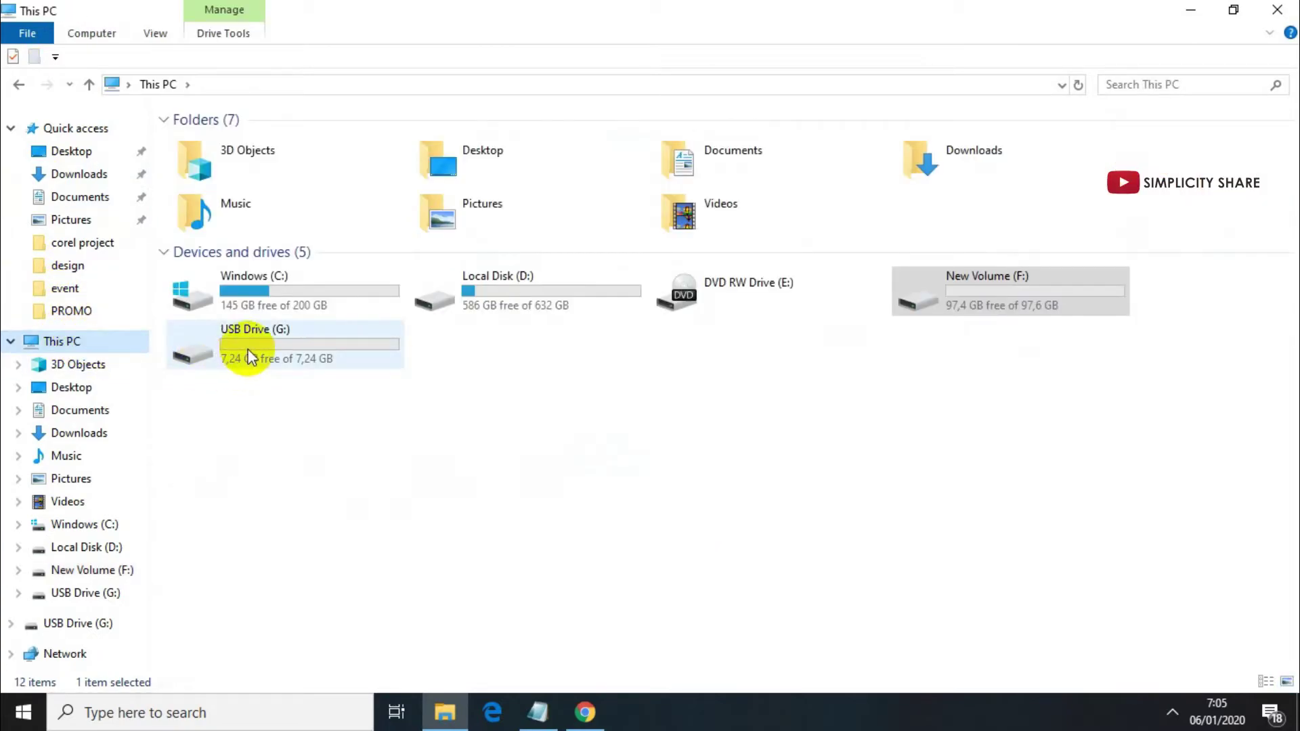
double_click(247, 348)
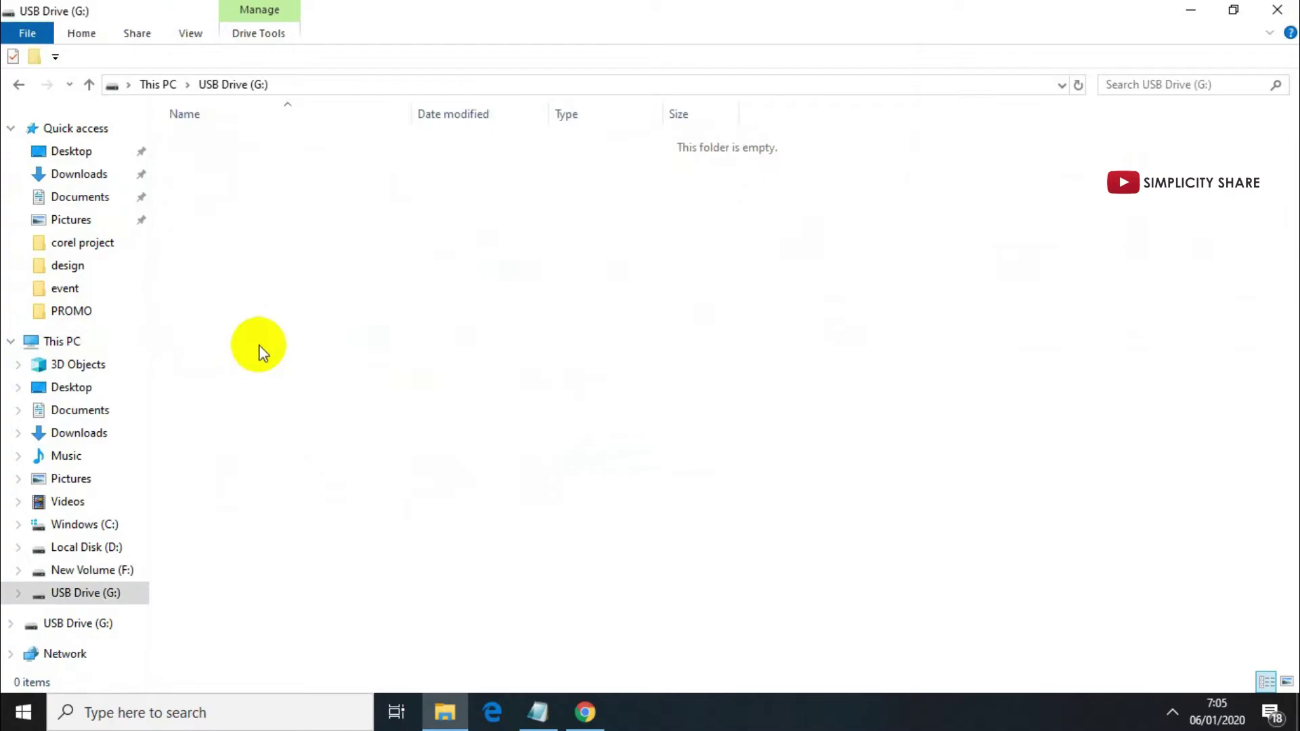
right_click(350, 218)
click(406, 348)
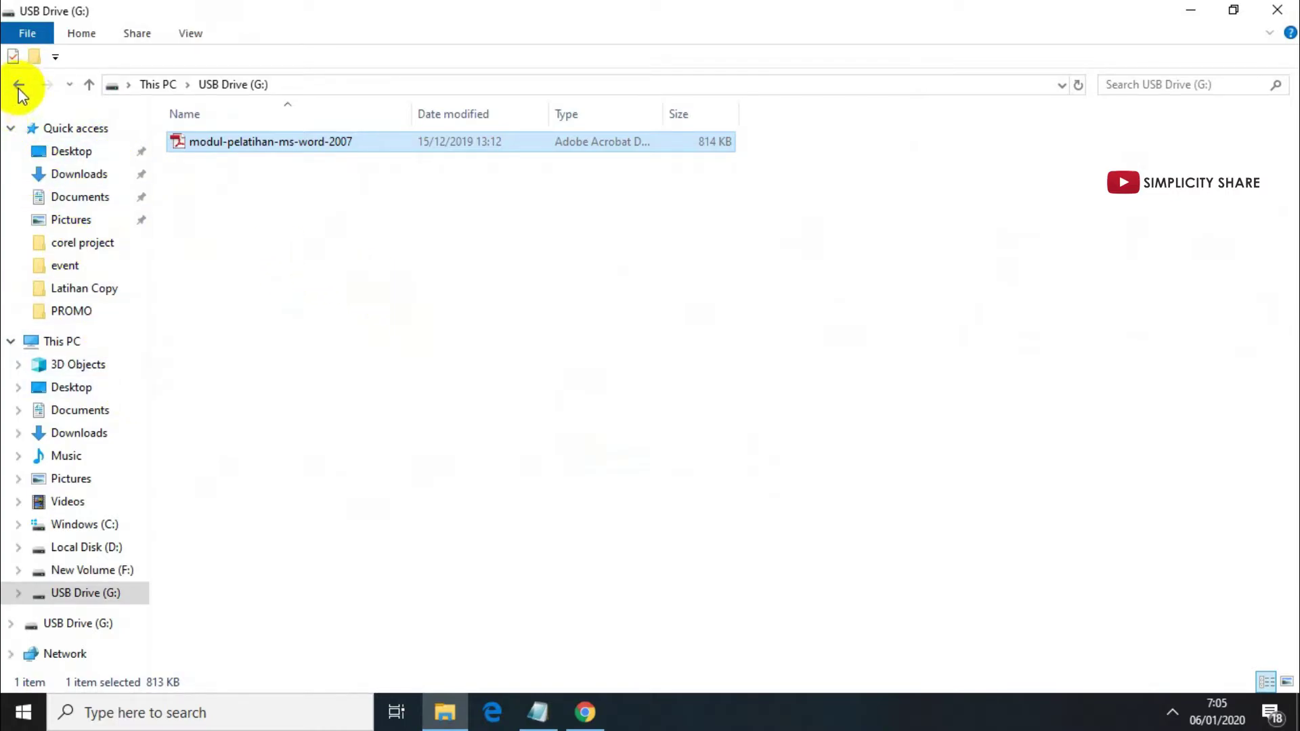
- Return to Latihan Copy on New Volume (F:) and send the James Arthur fingerstyle guitar MP3 to USB Drive (G:)
click(99, 340)
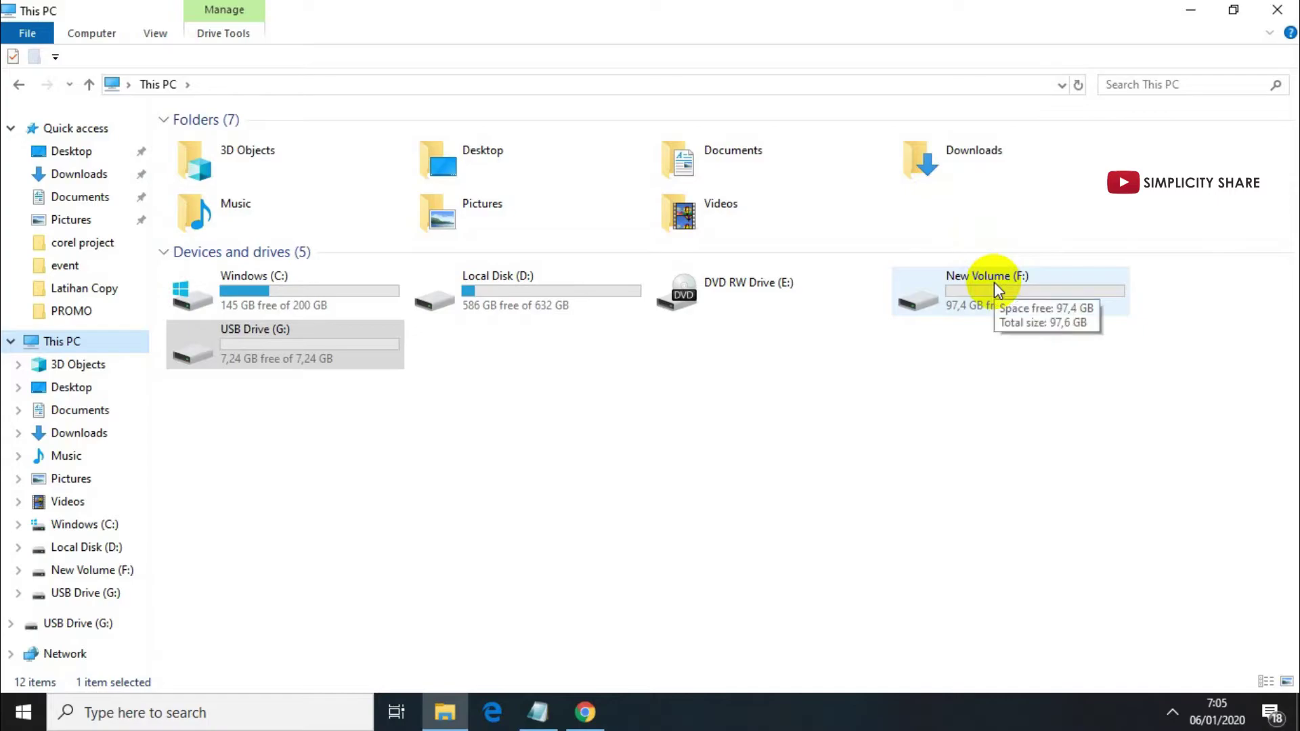
double_click(994, 282)
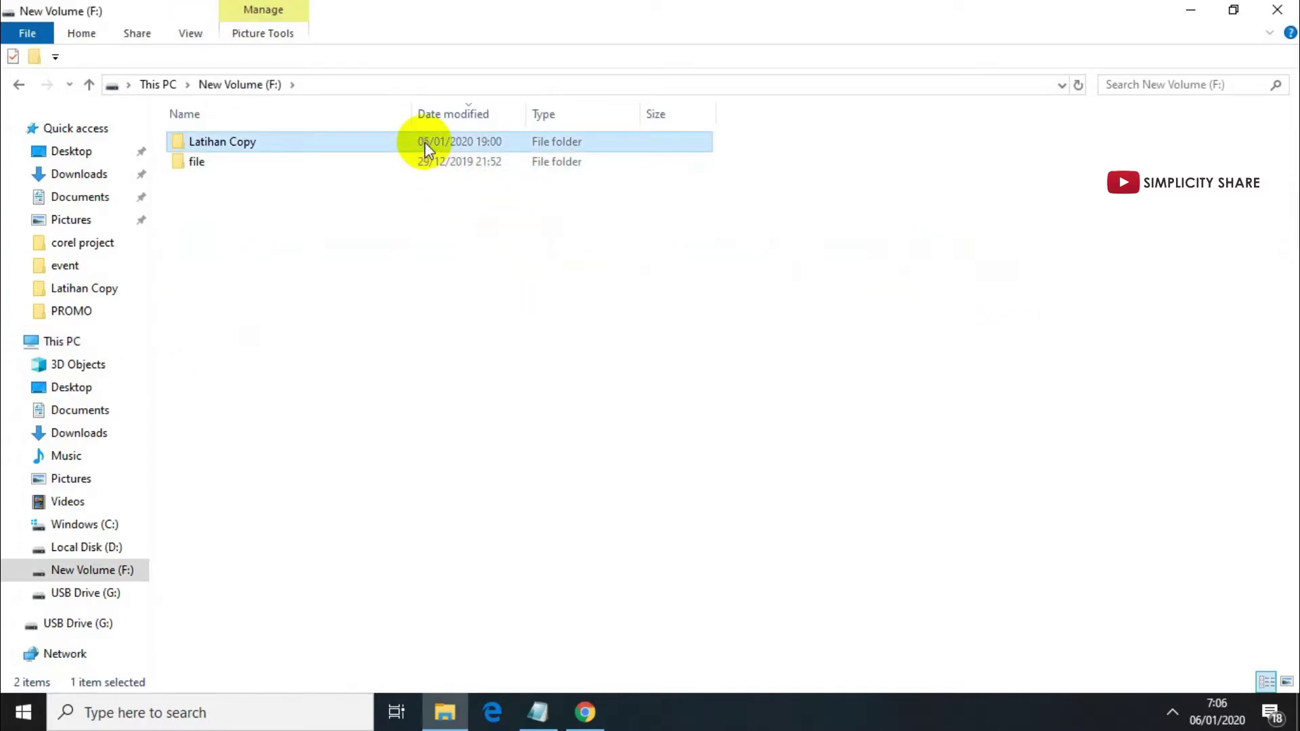
double_click(425, 142)
click(633, 285)
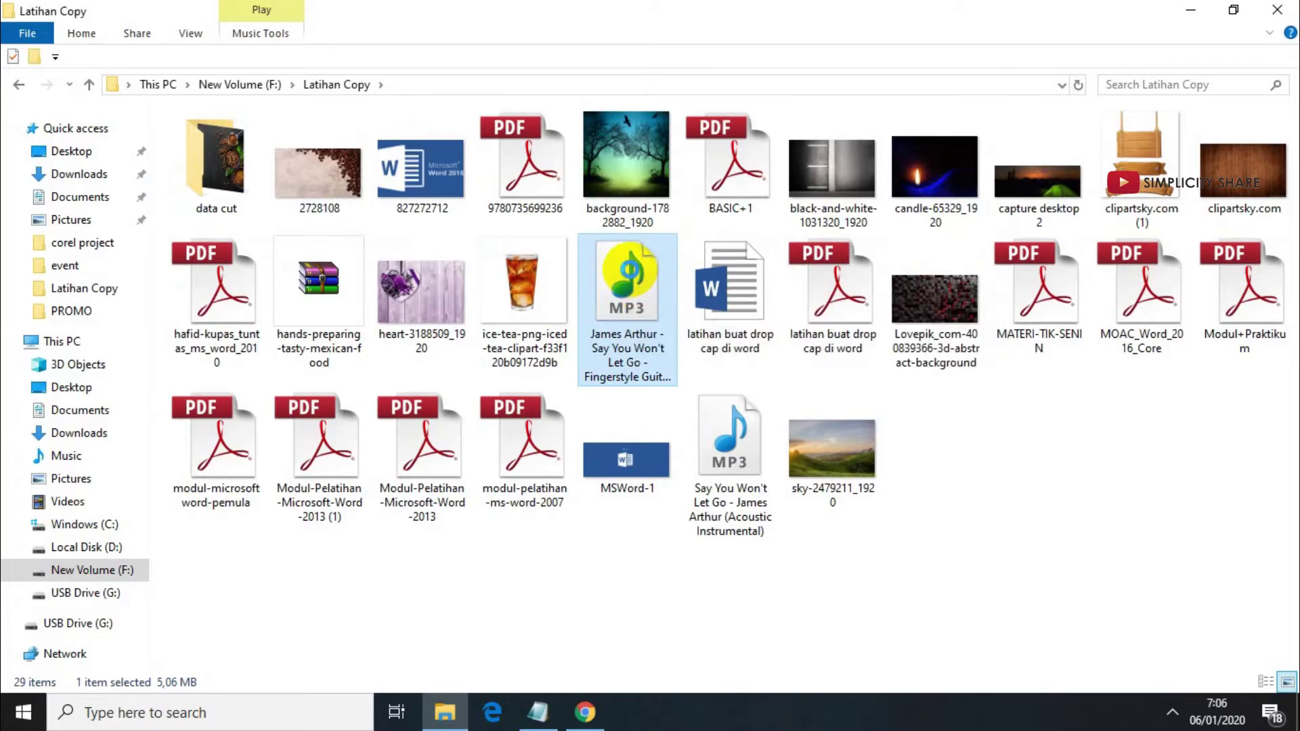
right_click(632, 272)
mouse_move(804, 529)
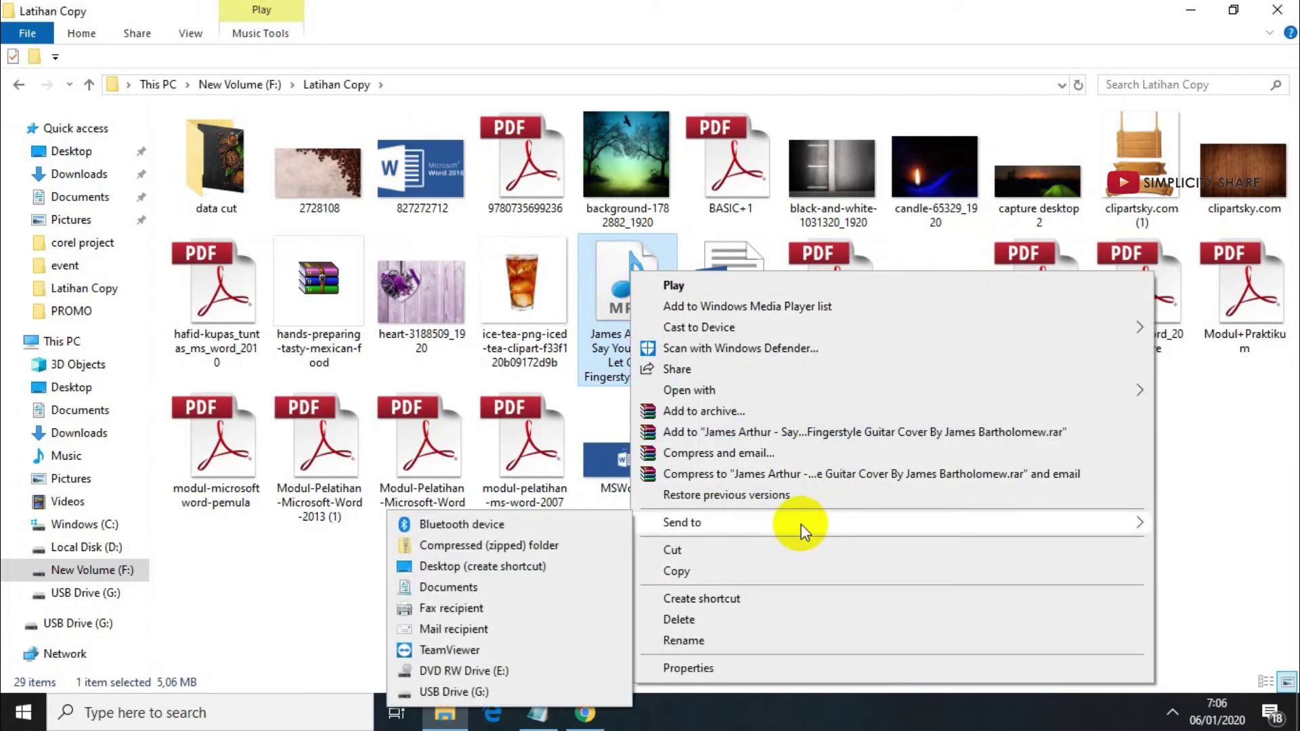
click(477, 697)
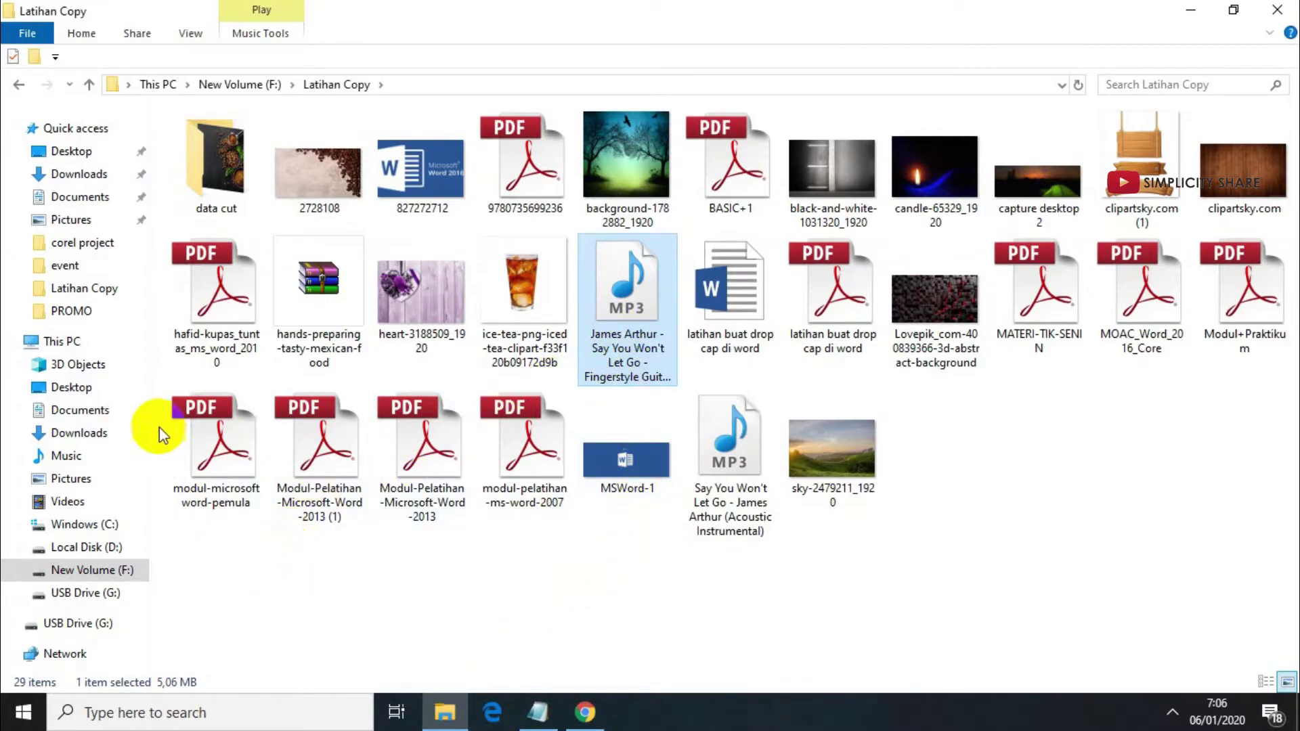
- Open USB Drive (G:) and select the James Arthur MP3 to check the copy
click(62, 341)
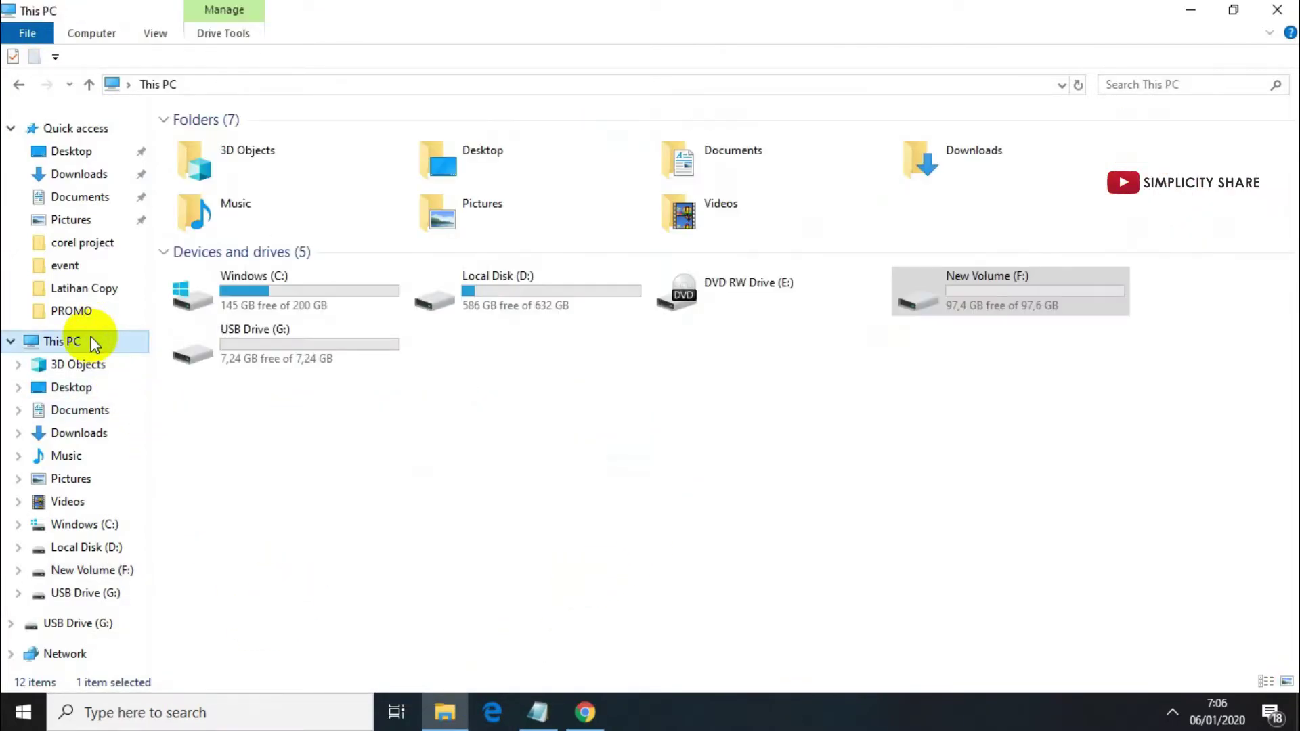
double_click(344, 364)
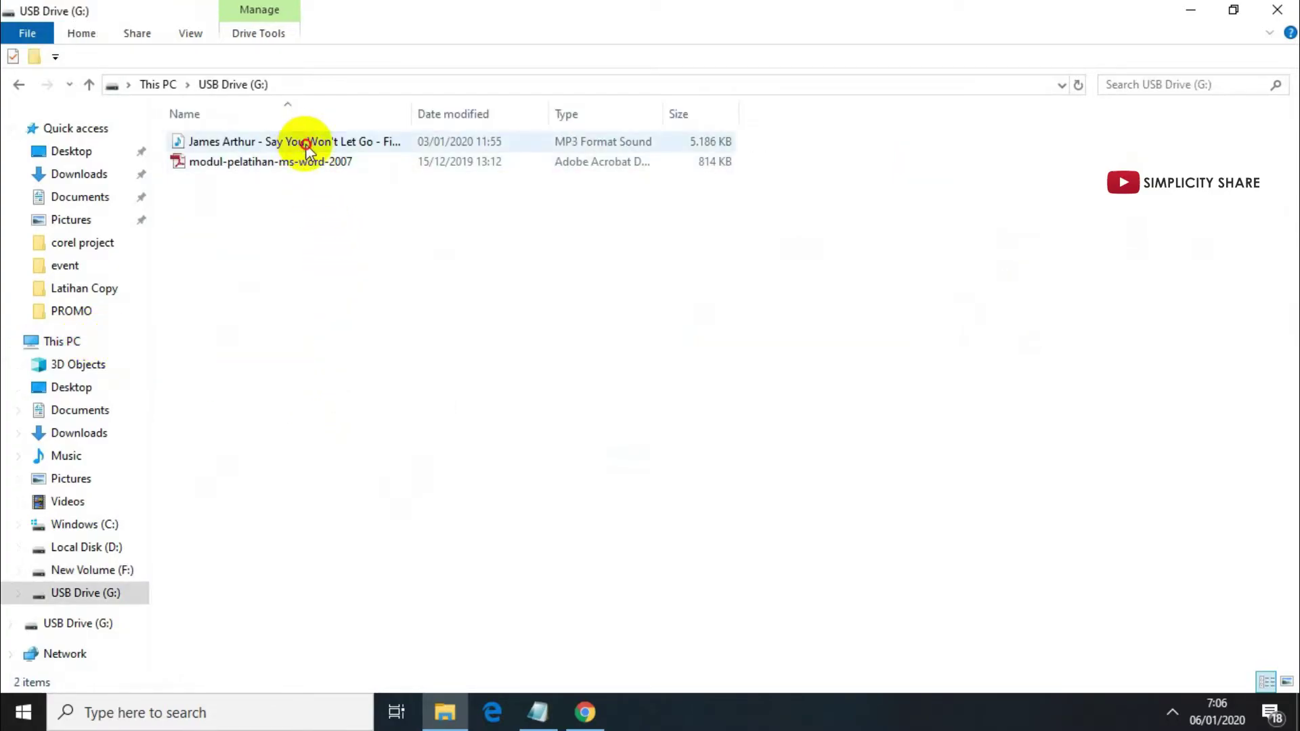
click(312, 142)
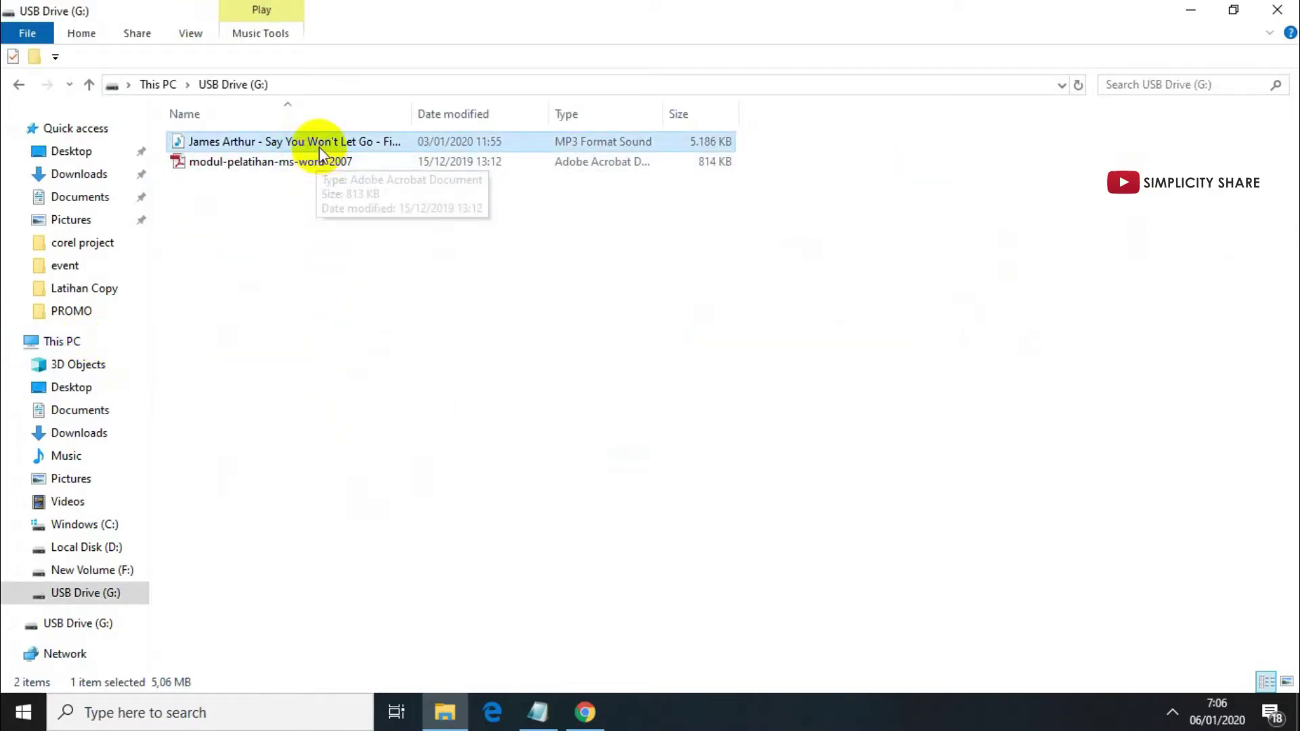
- Go back to This PC and reopen the Latihan Copy folder on New Volume (F:)
click(18, 85)
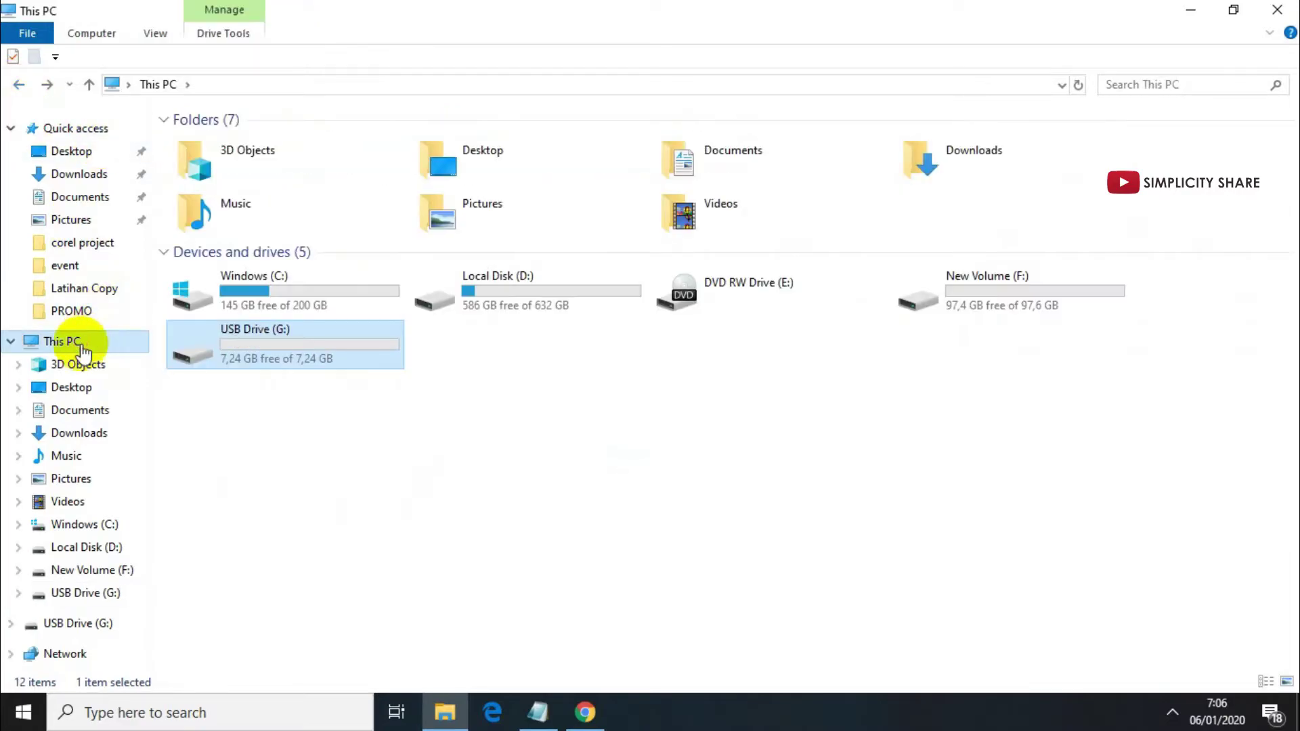
double_click(1013, 307)
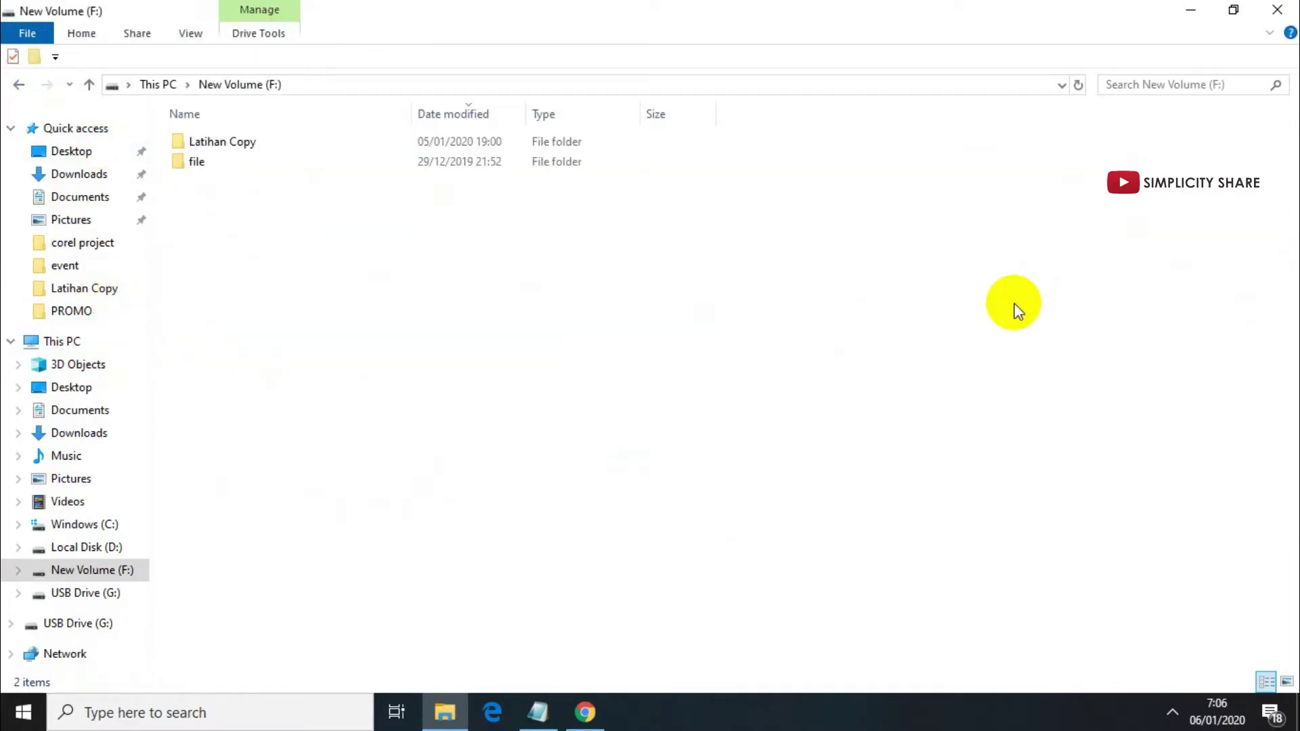
double_click(623, 143)
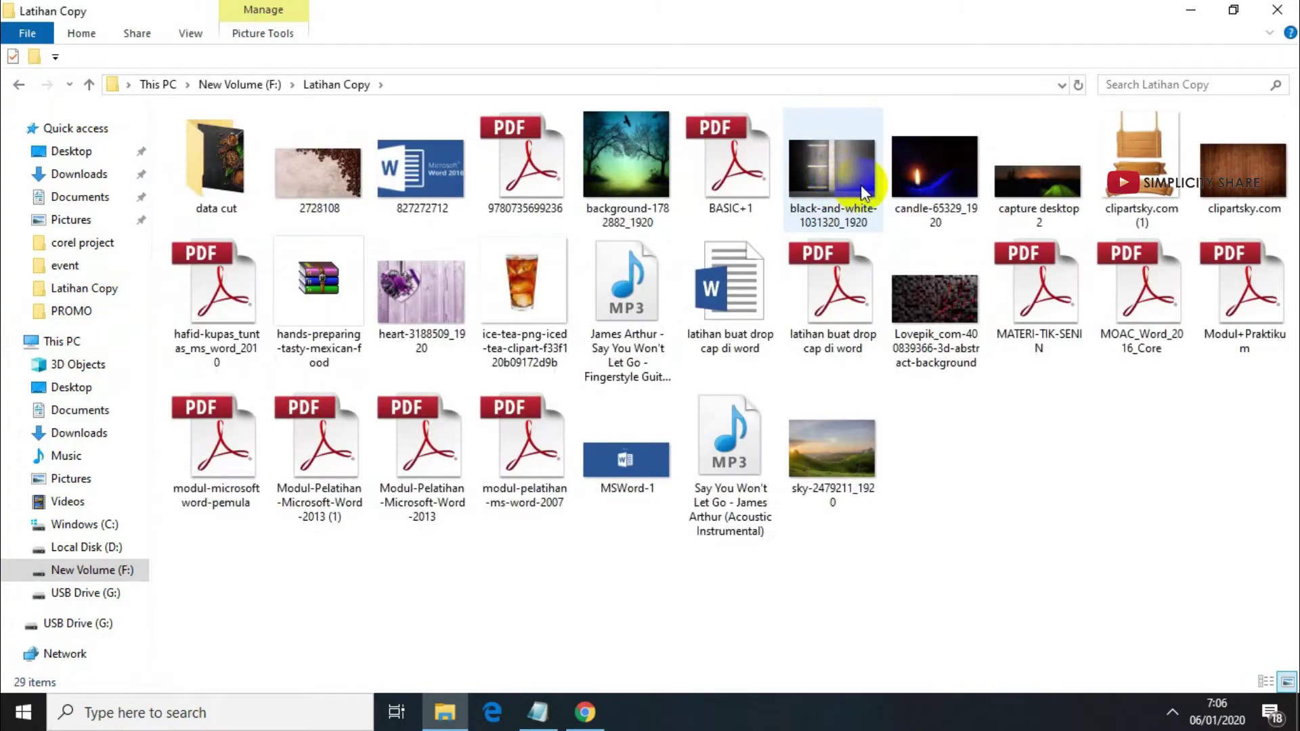
- Switch to the Notepad outline, point out the drag & drop copy method, and minimize Notepad again
click(537, 712)
click(513, 234)
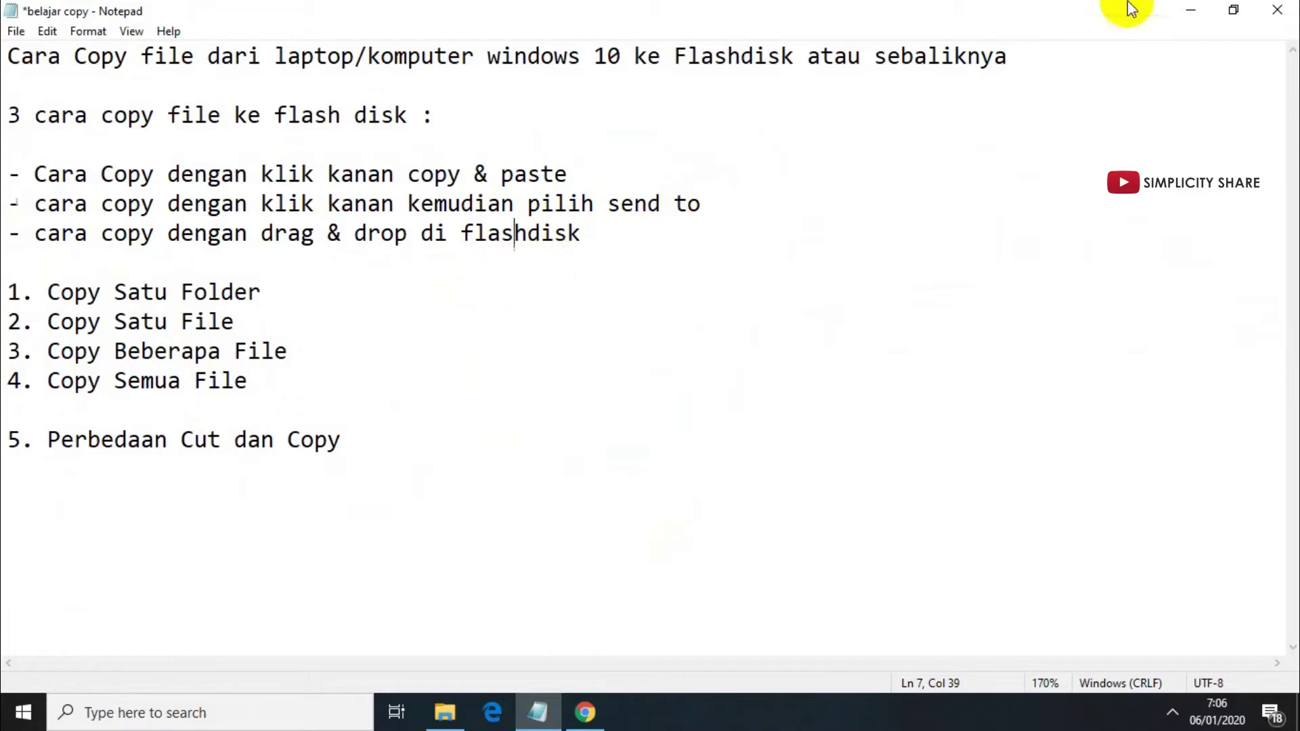
click(1184, 12)
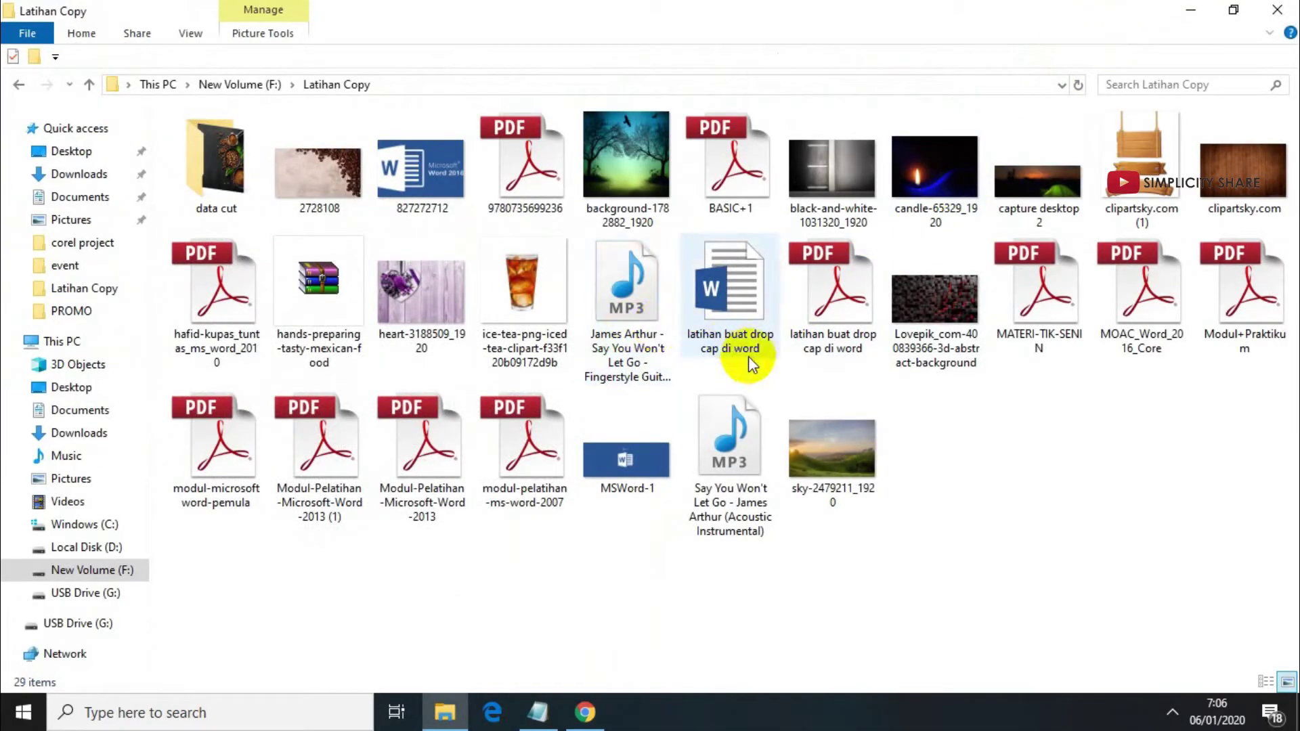
- Copy the ice-tea PNG image onto USB Drive (G:) with drag and drop, and open that drive
click(545, 301)
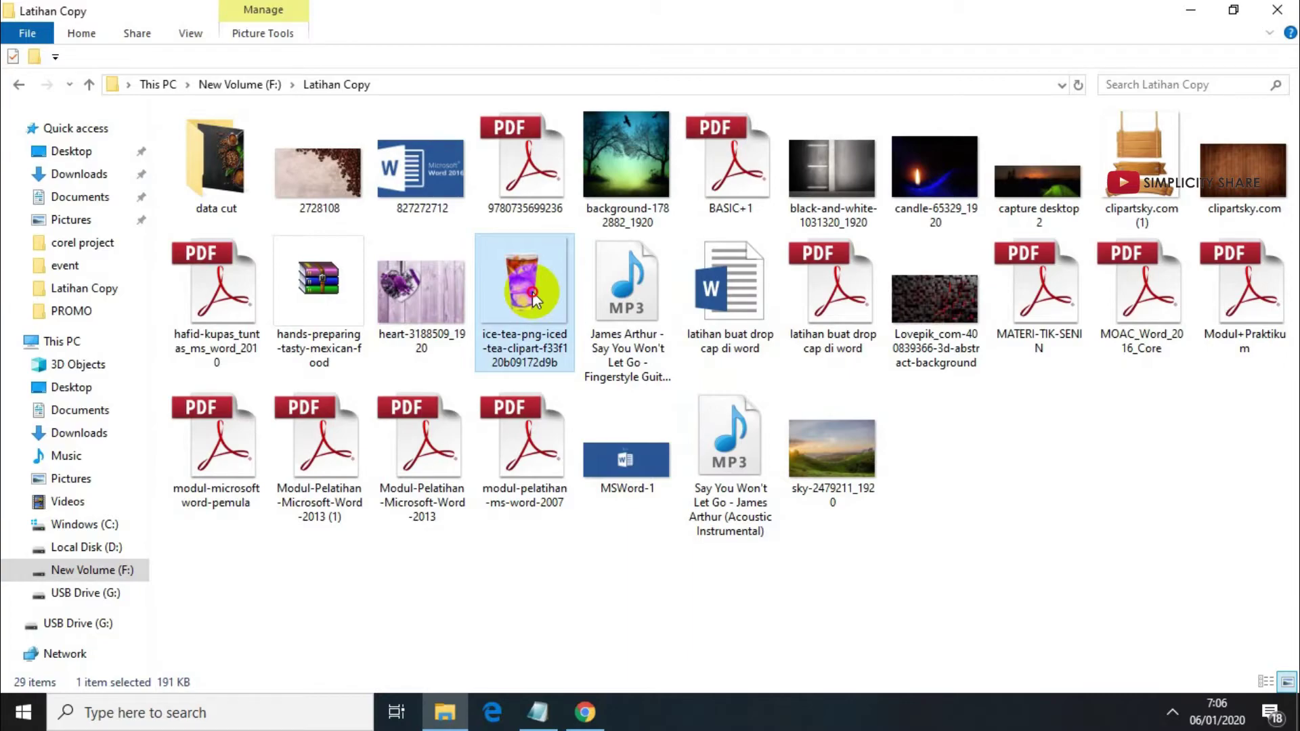
drag(535, 296, 93, 629)
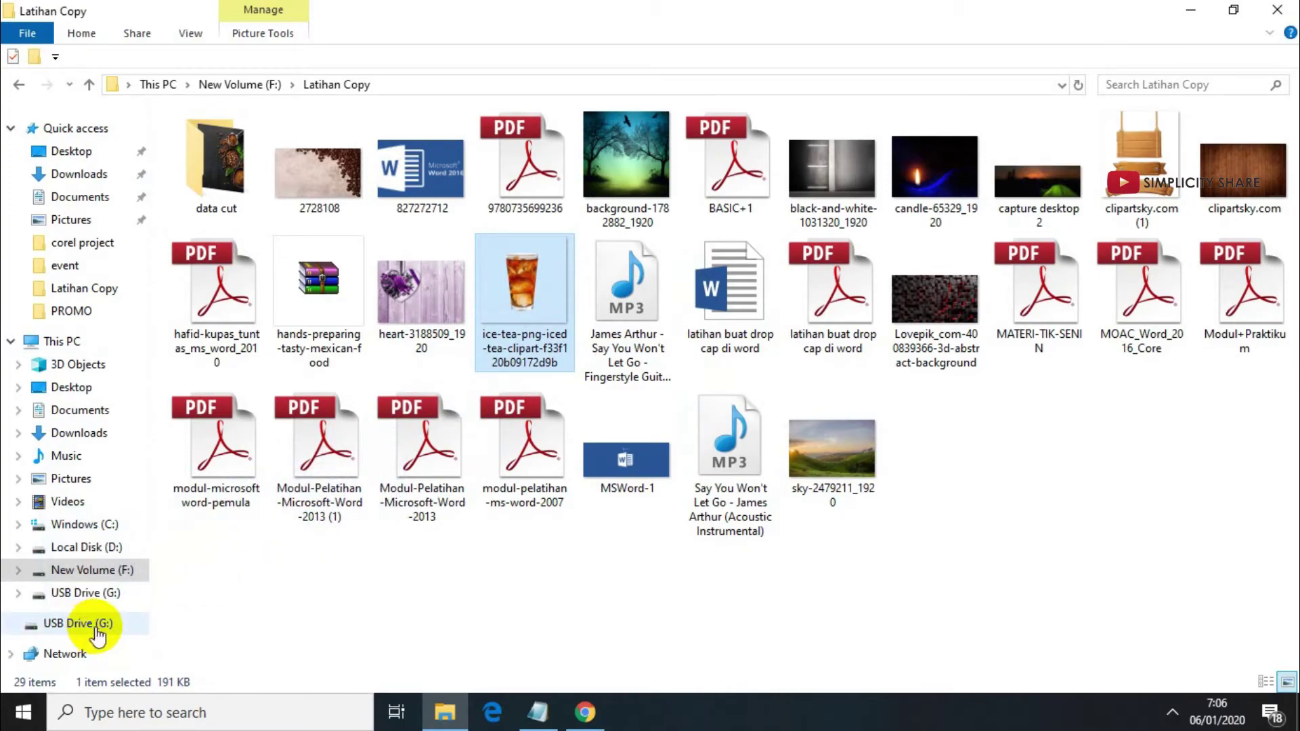
click(97, 623)
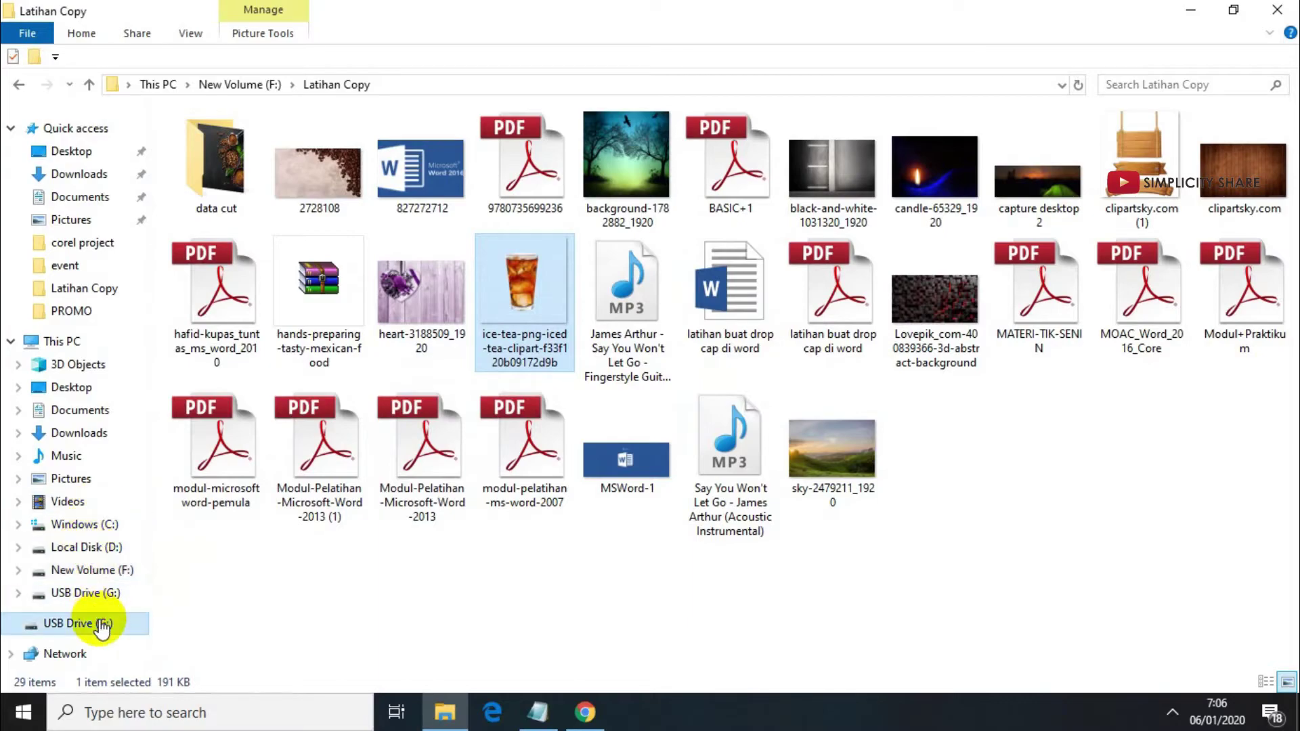
- Display the files on USB Drive (G:) as large icons and select the ice-tea PNG
right_click(362, 246)
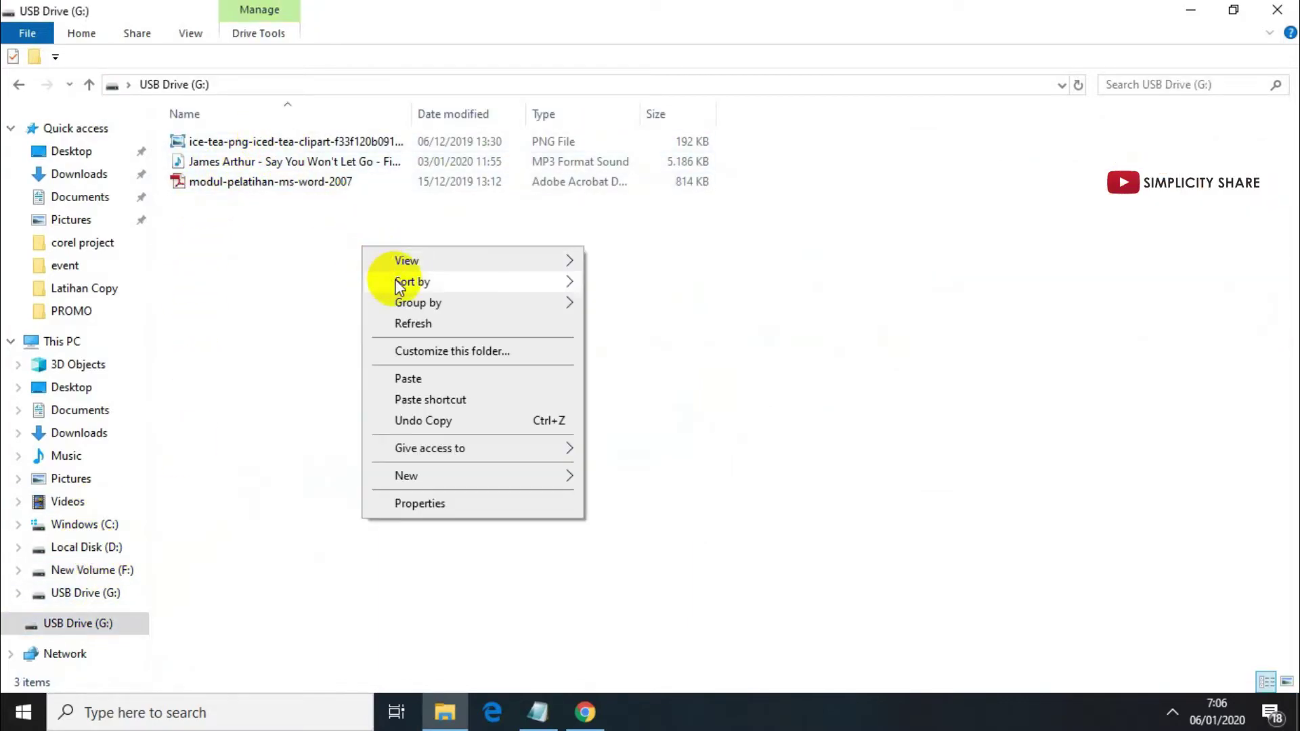
mouse_move(541, 262)
click(640, 280)
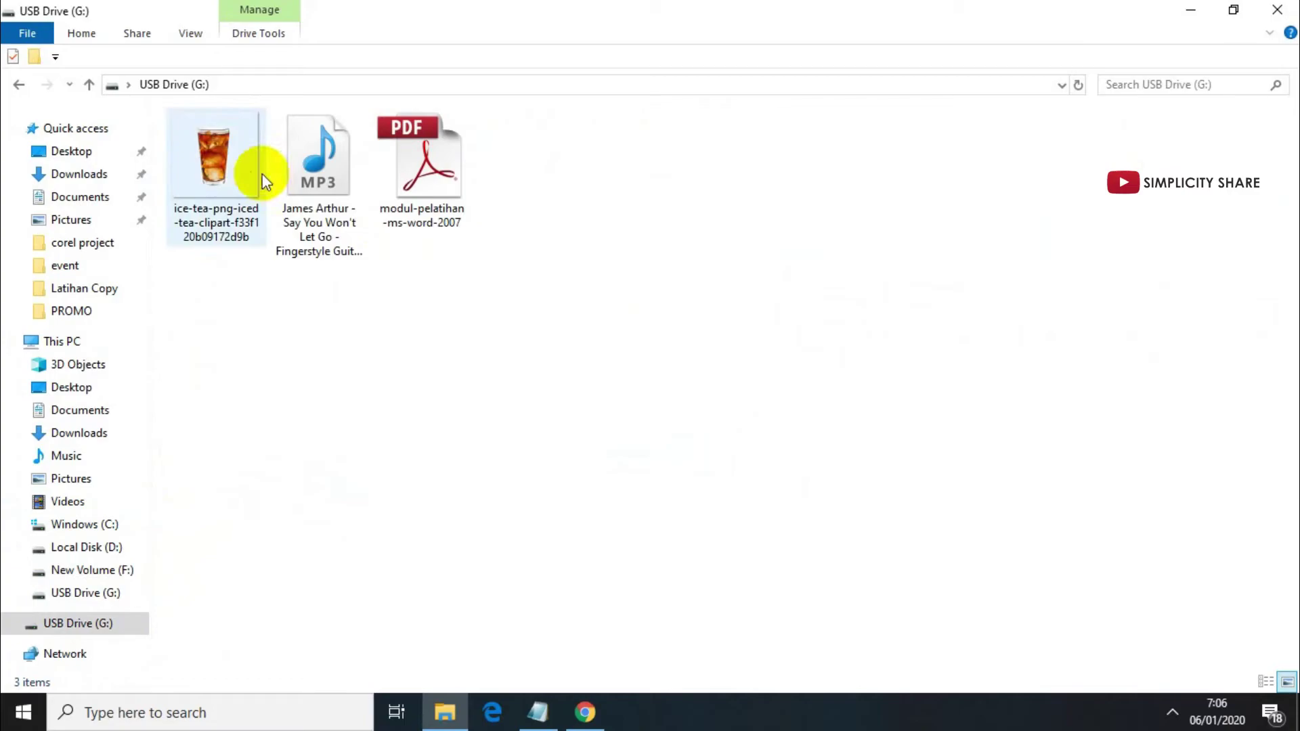
click(231, 172)
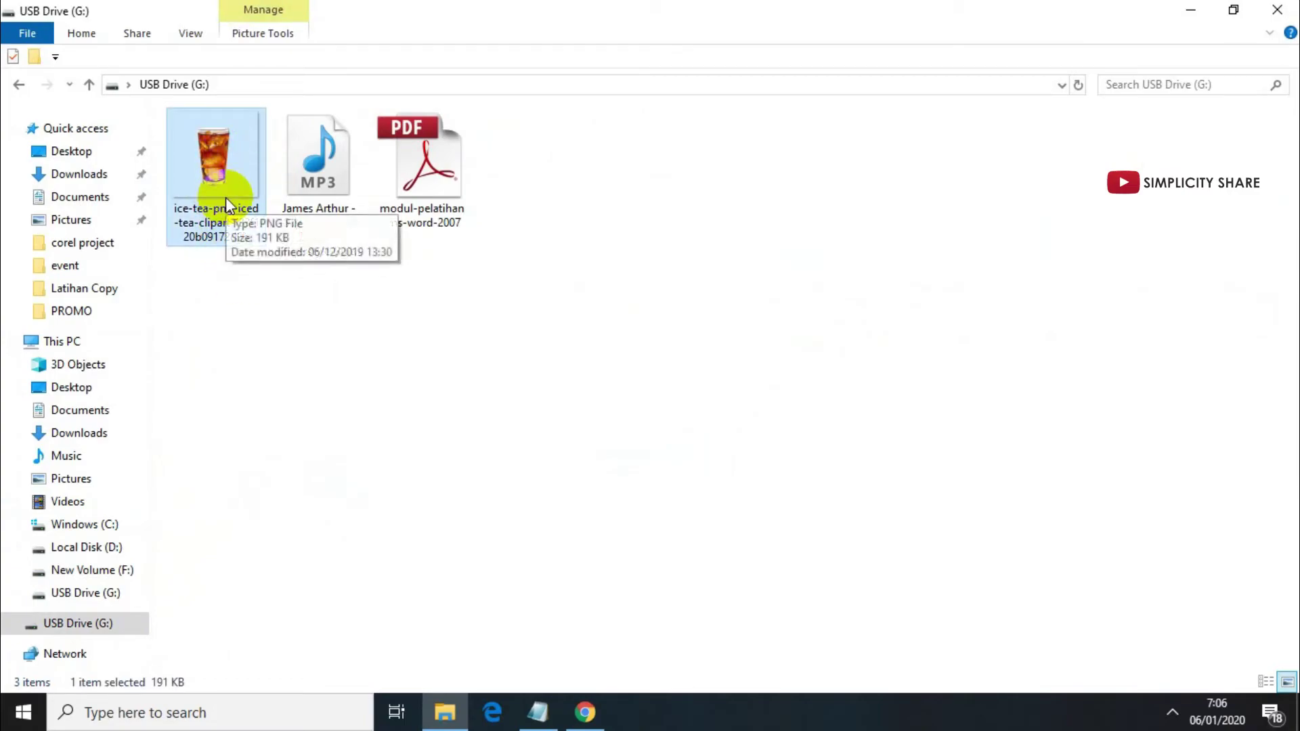
- Return to Latihan Copy on New Volume (F:) and copy the sky-2479211_1920 image to the clipboard
click(69, 345)
double_click(911, 305)
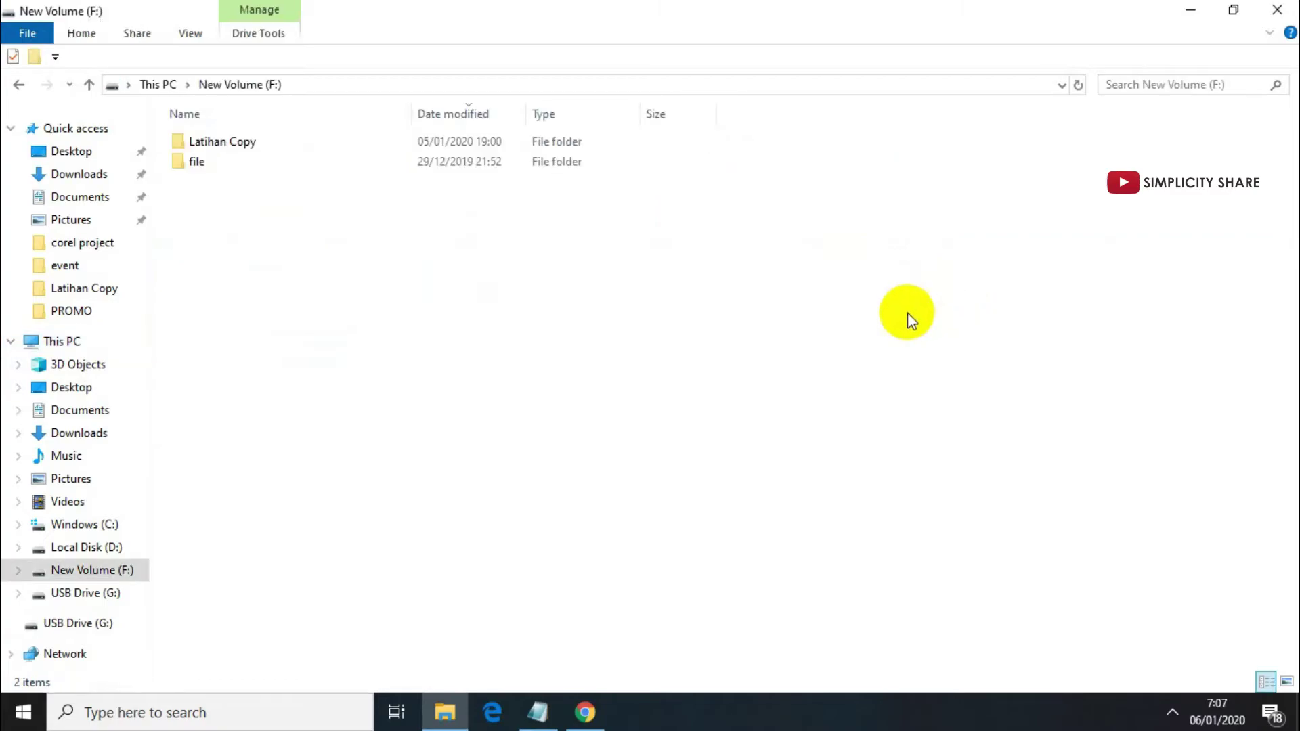
double_click(372, 139)
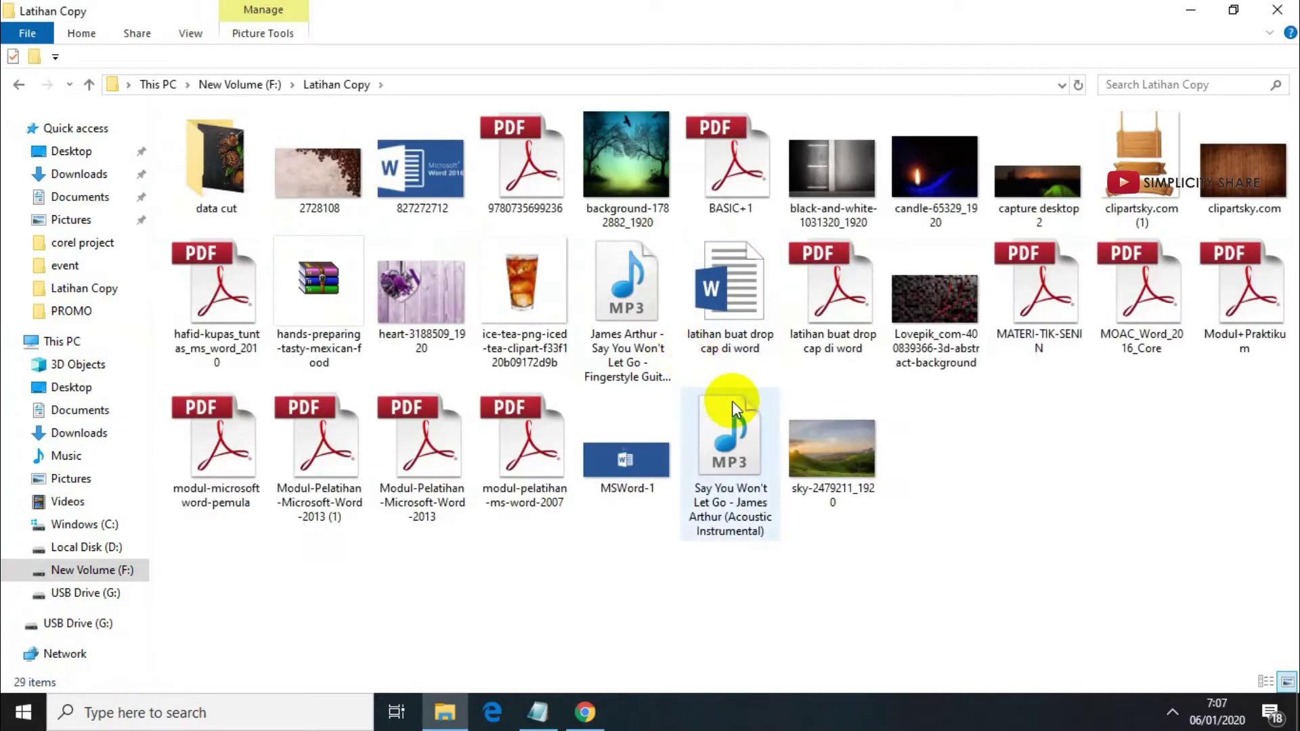
click(750, 326)
click(819, 450)
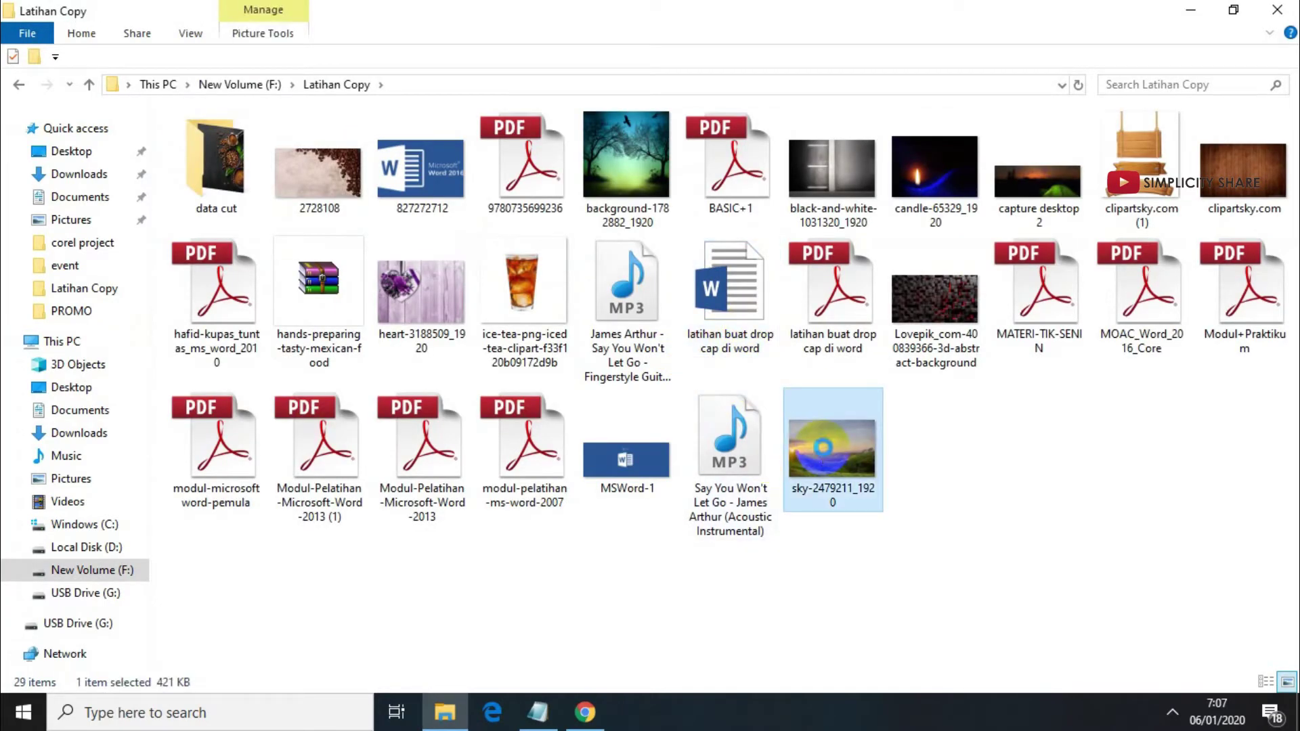
right_click(826, 447)
click(870, 580)
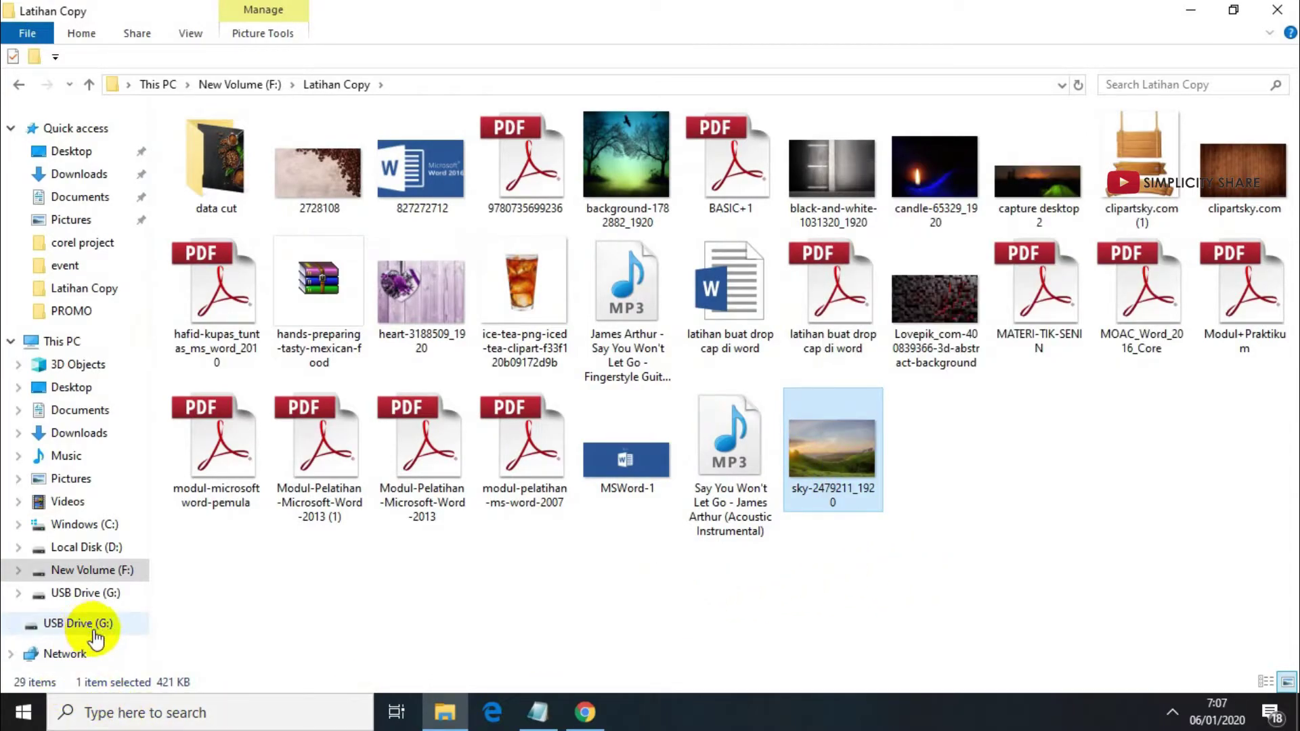
- Open USB Drive (G:) from This PC and paste the sky-2479211_1920 image there
click(97, 344)
double_click(346, 346)
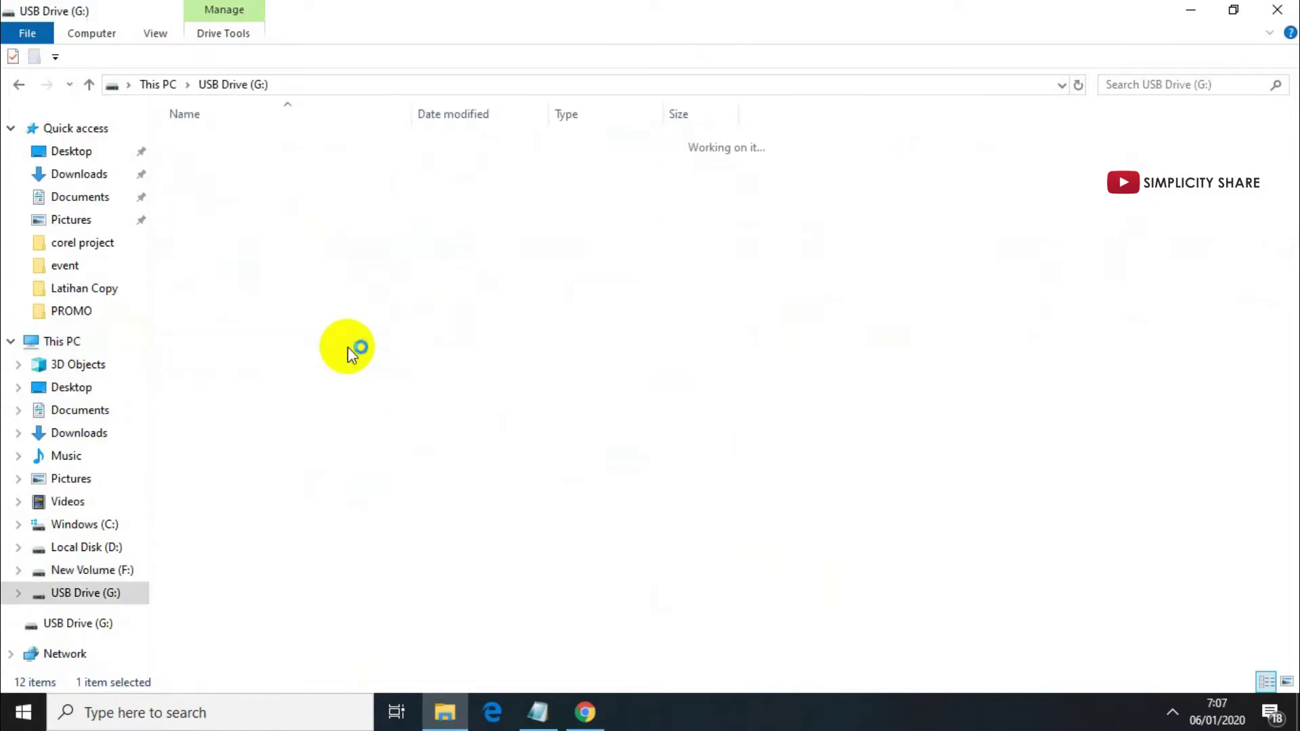
right_click(413, 293)
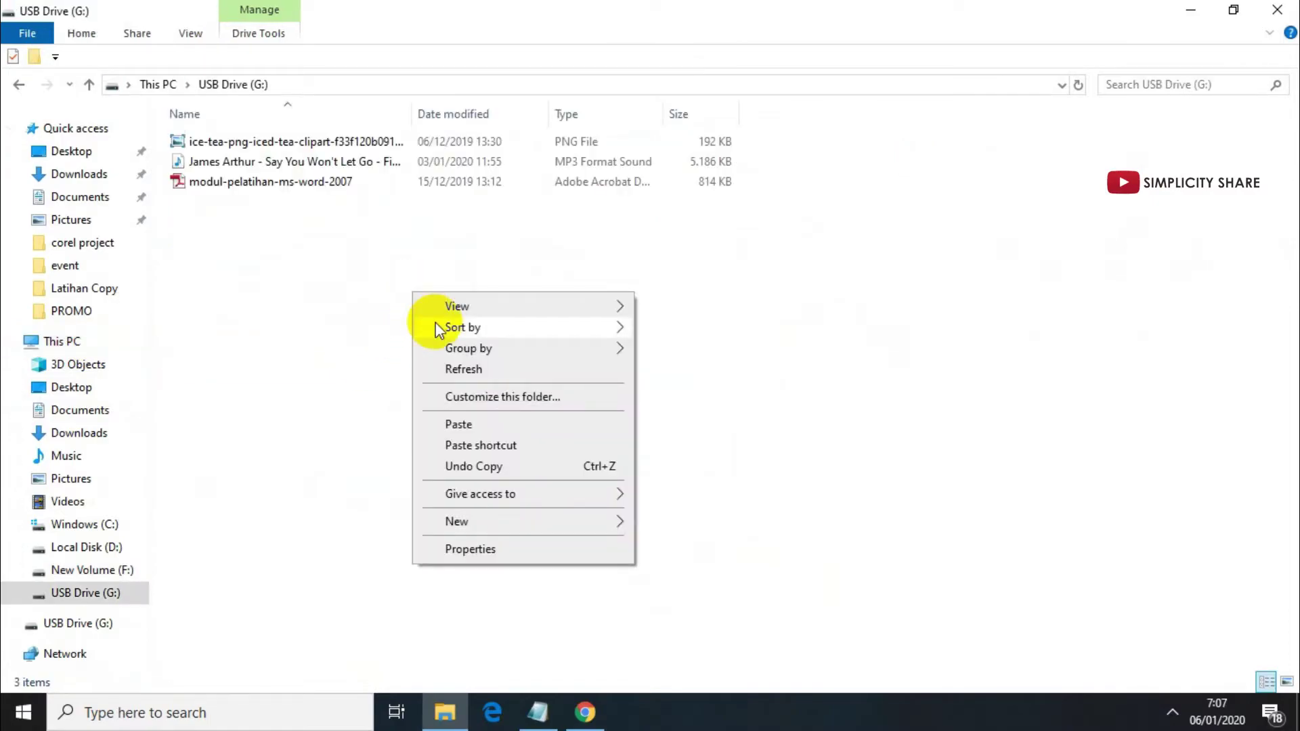
click(459, 424)
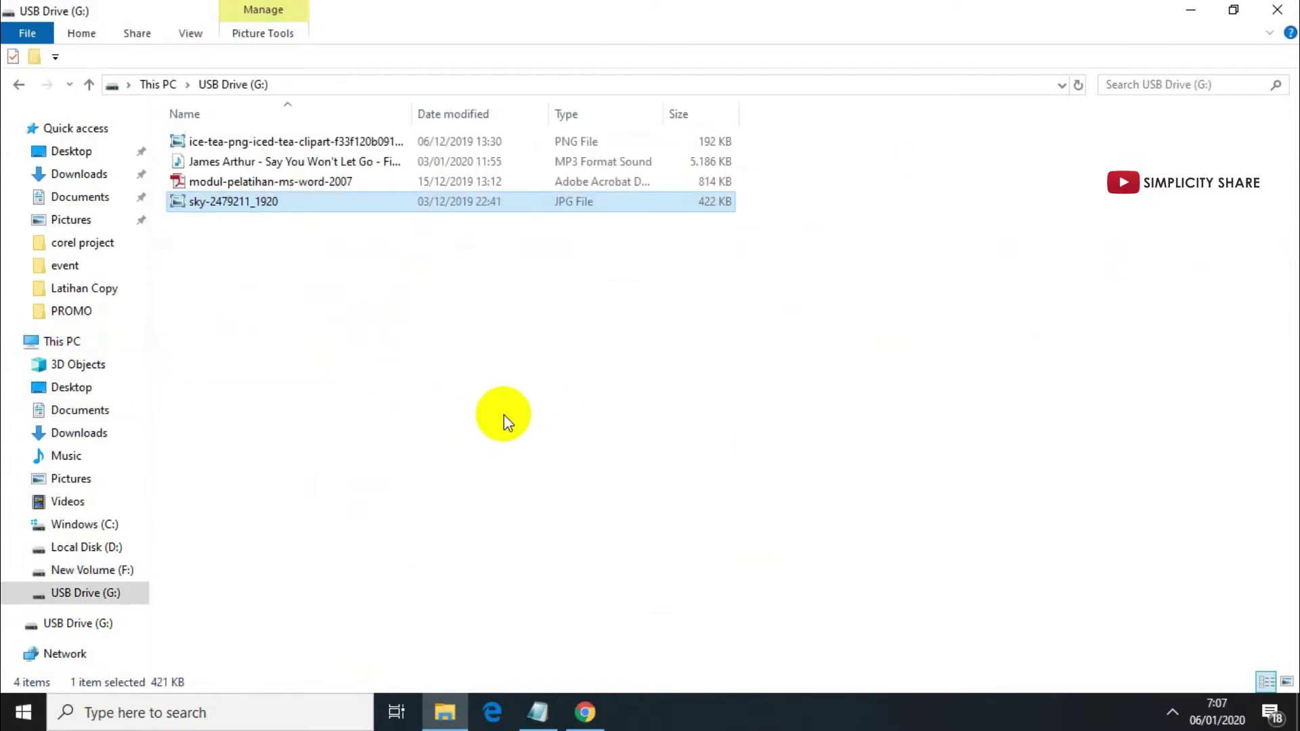
- Send the Word document "latihan buat drop cap di word" from Latihan Copy on New Volume (F:) to USB Drive (G:), and select the copy there
click(16, 84)
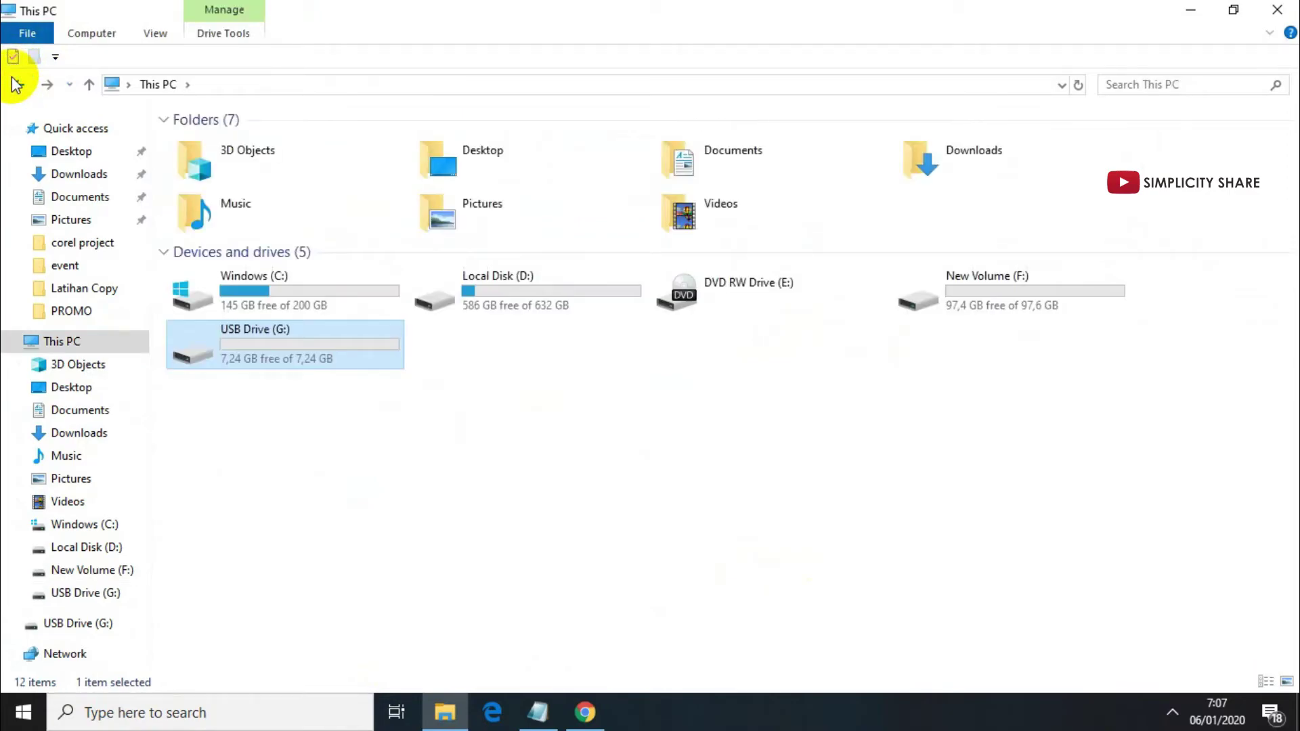
double_click(983, 269)
double_click(372, 140)
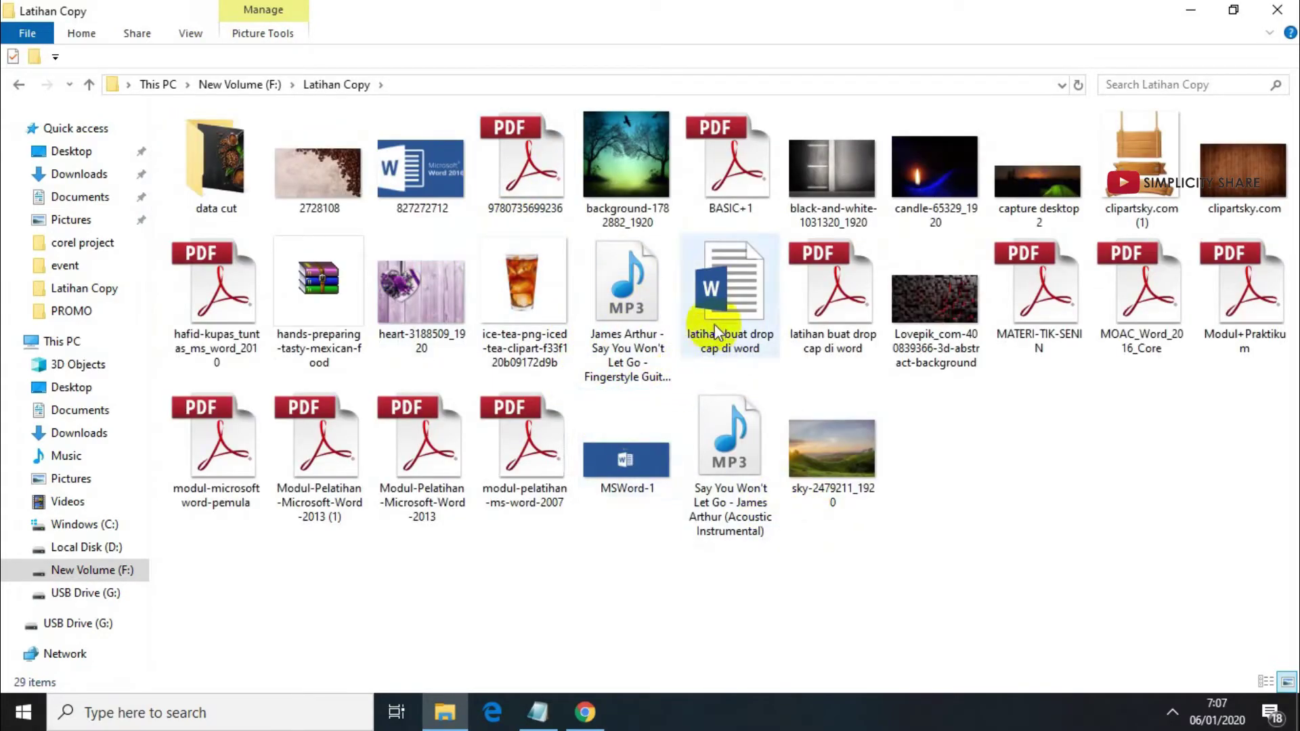
click(724, 291)
right_click(725, 291)
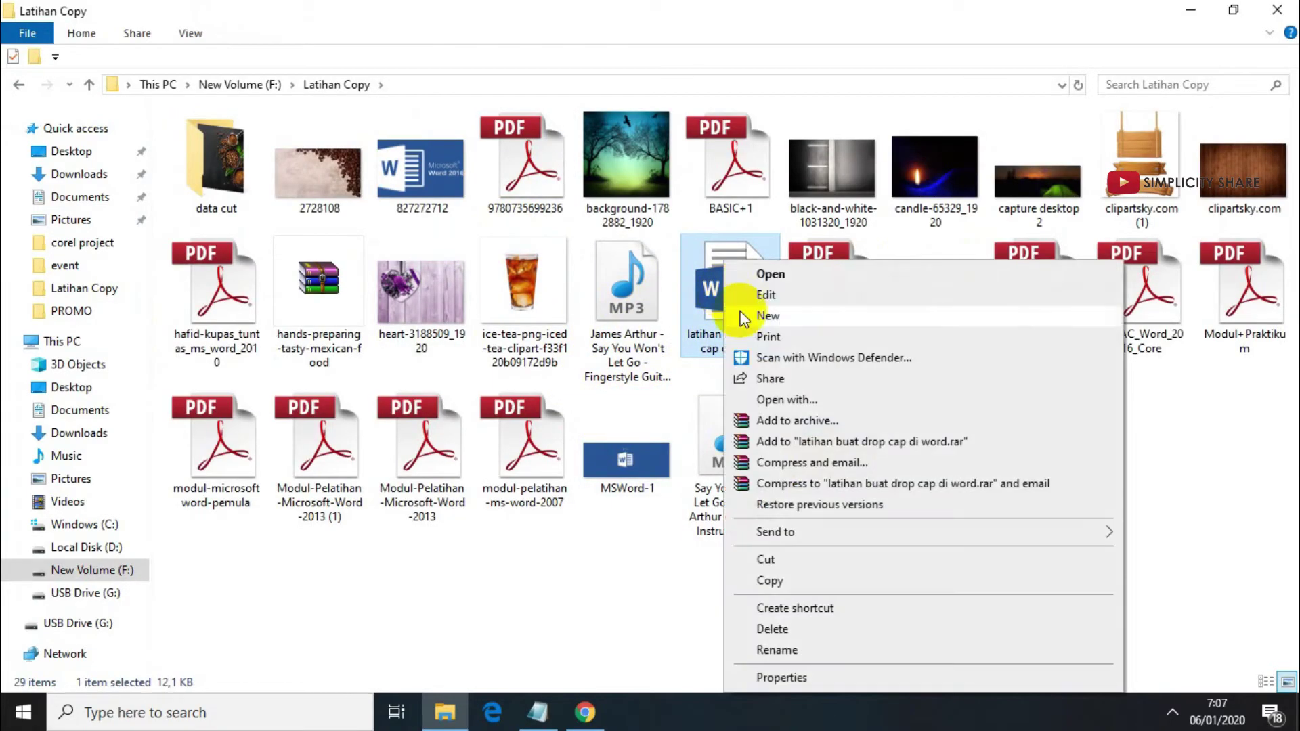
mouse_move(819, 531)
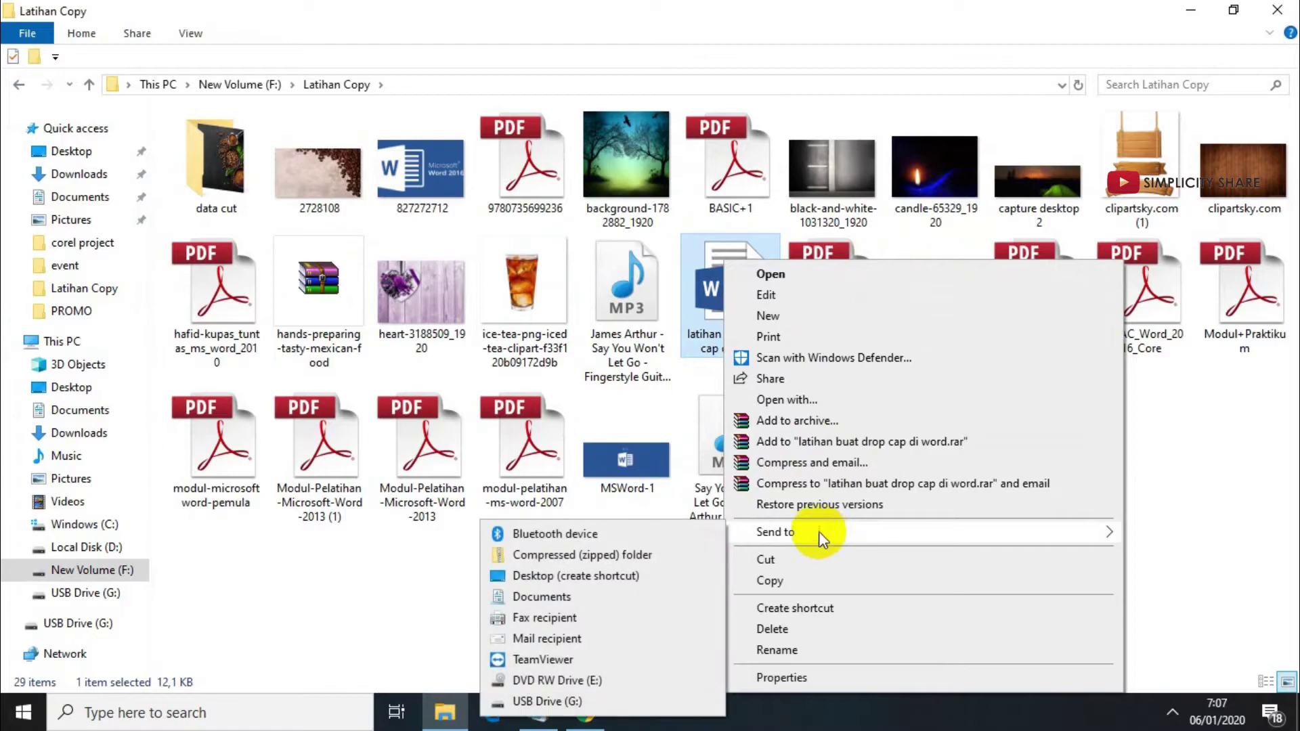
click(575, 701)
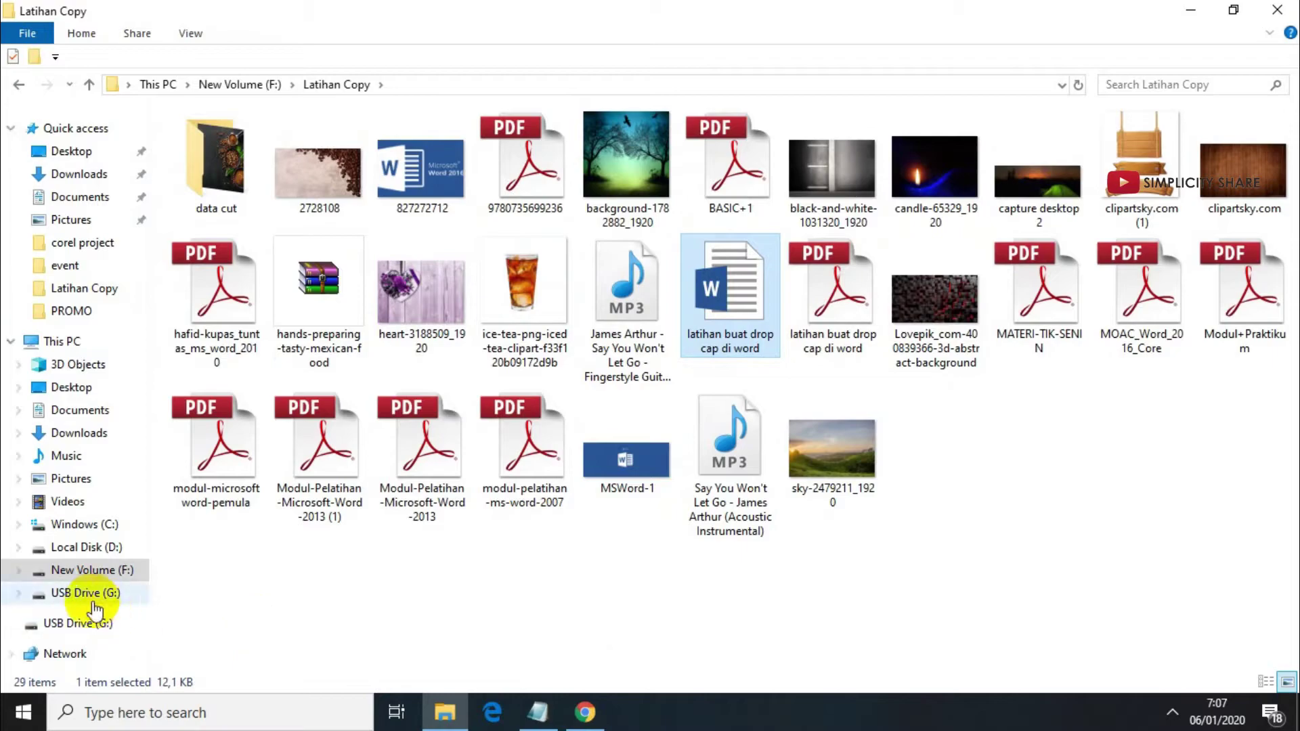
click(96, 623)
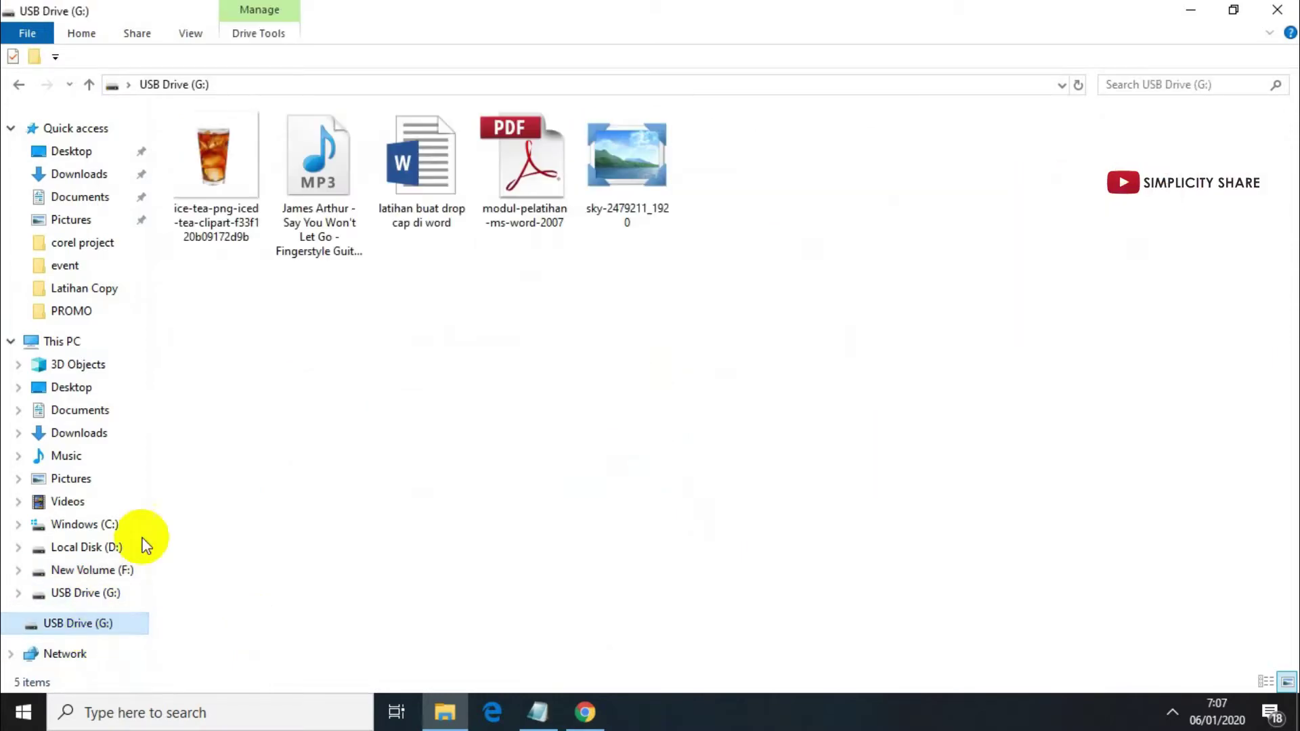
click(447, 209)
- Open New Volume (F:) and arrange it side by side with a second, new File Explorer window
click(44, 341)
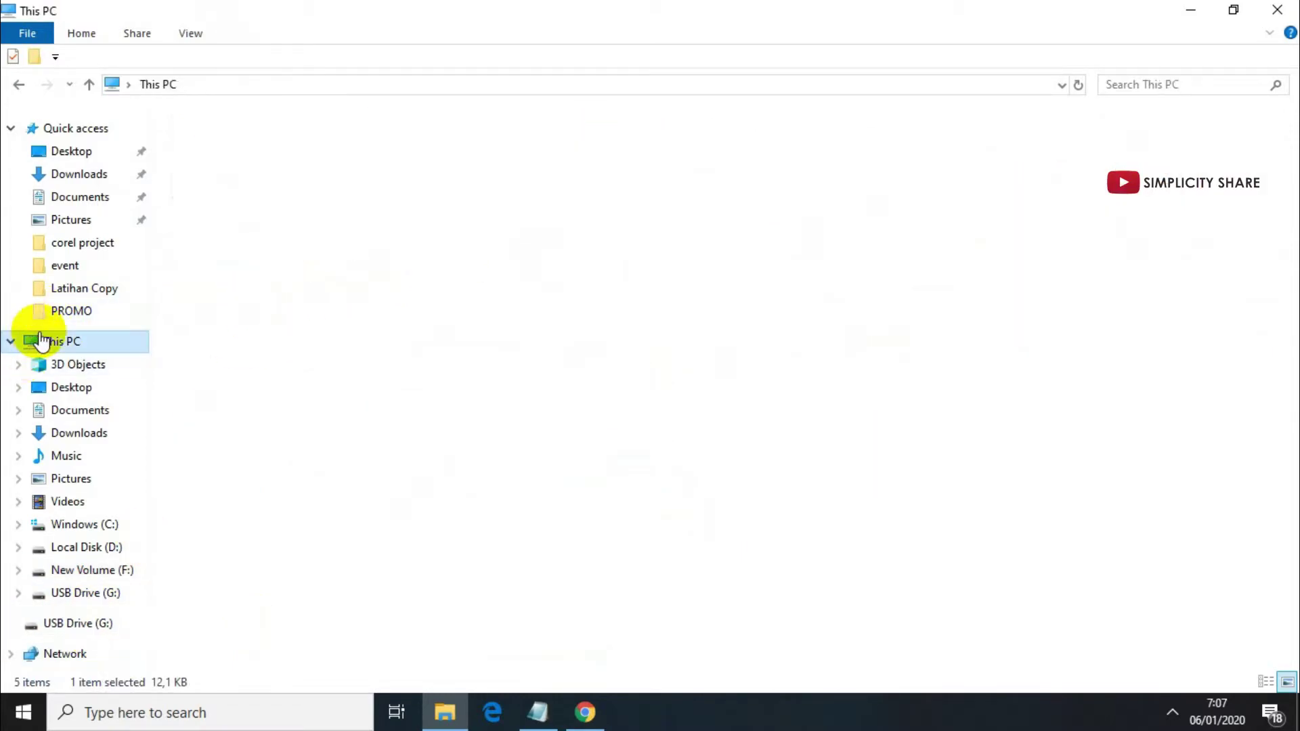
double_click(989, 296)
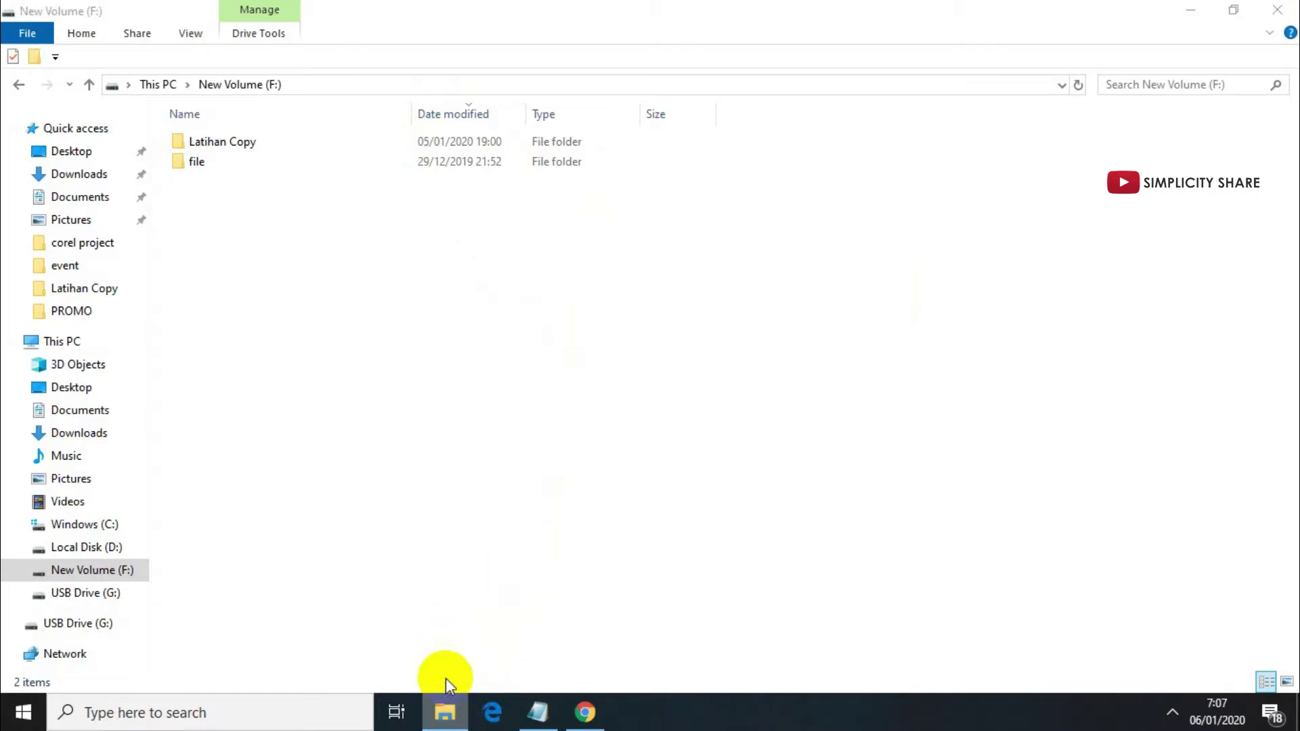
right_click(444, 711)
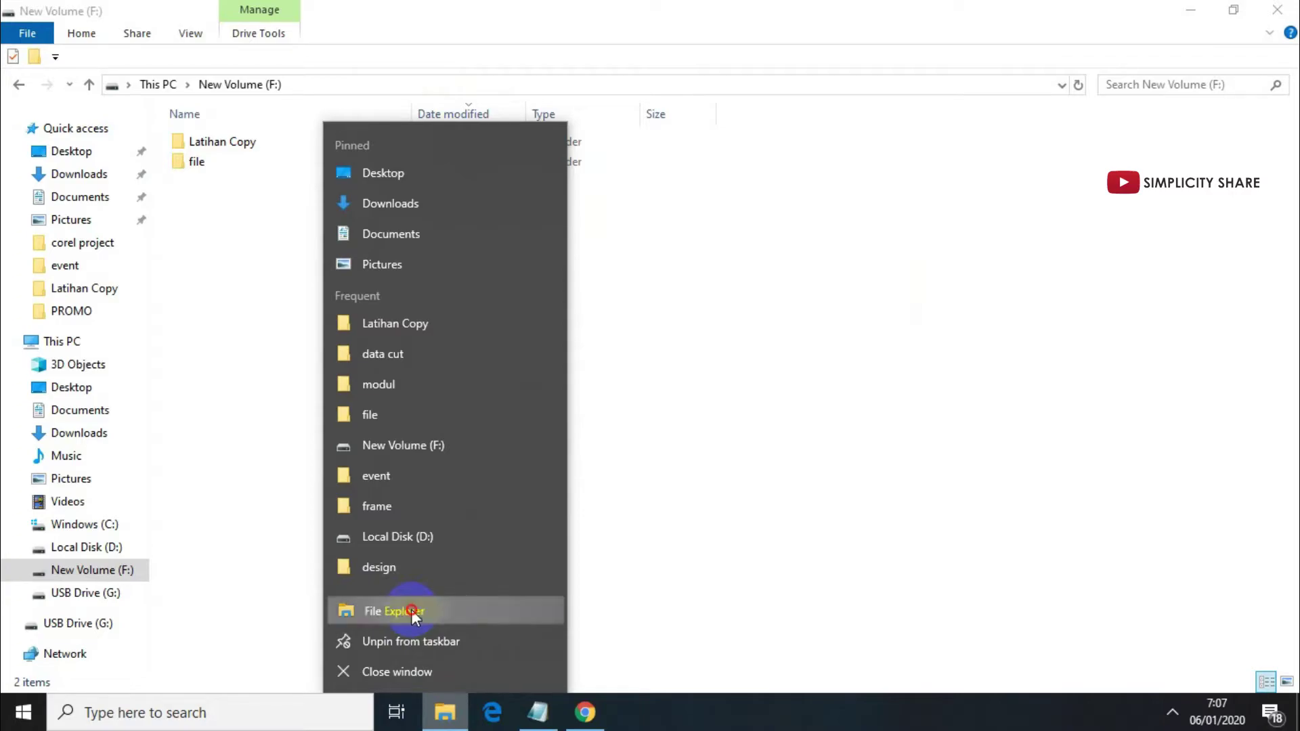
click(447, 577)
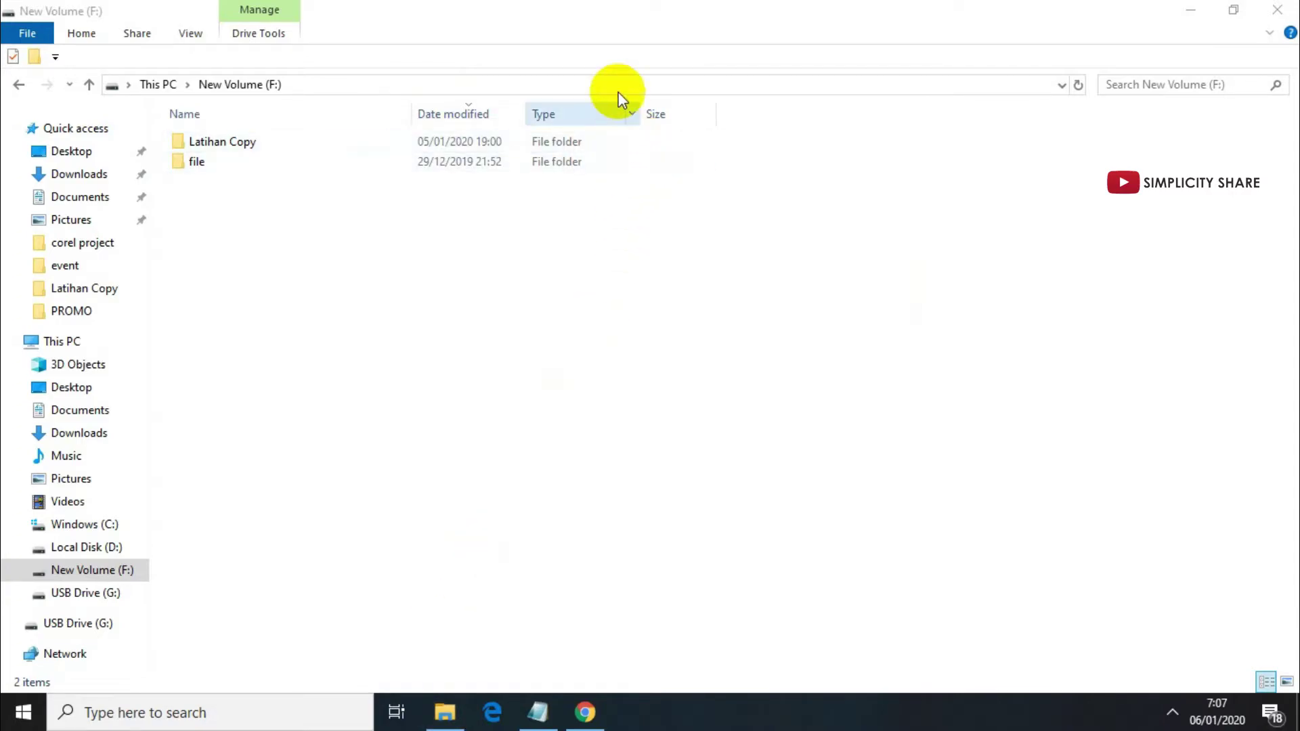
drag(494, 5, 1297, 294)
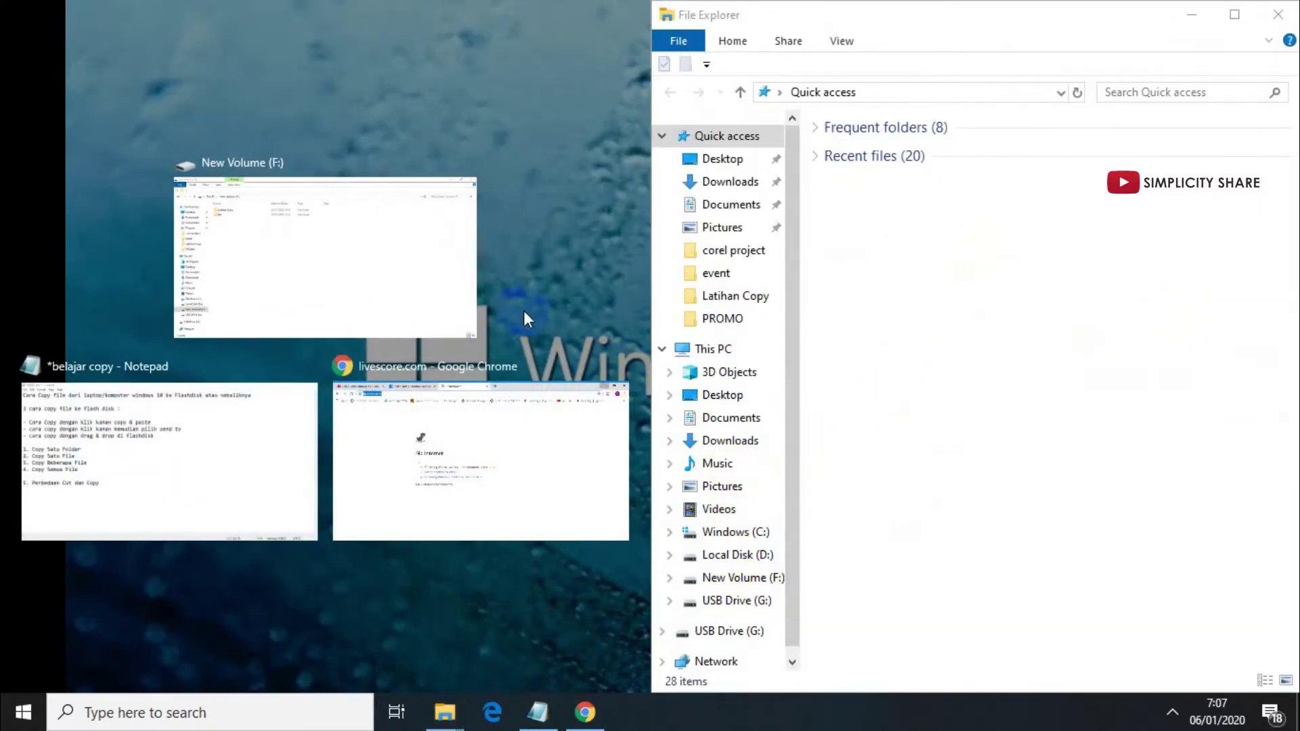
click(468, 283)
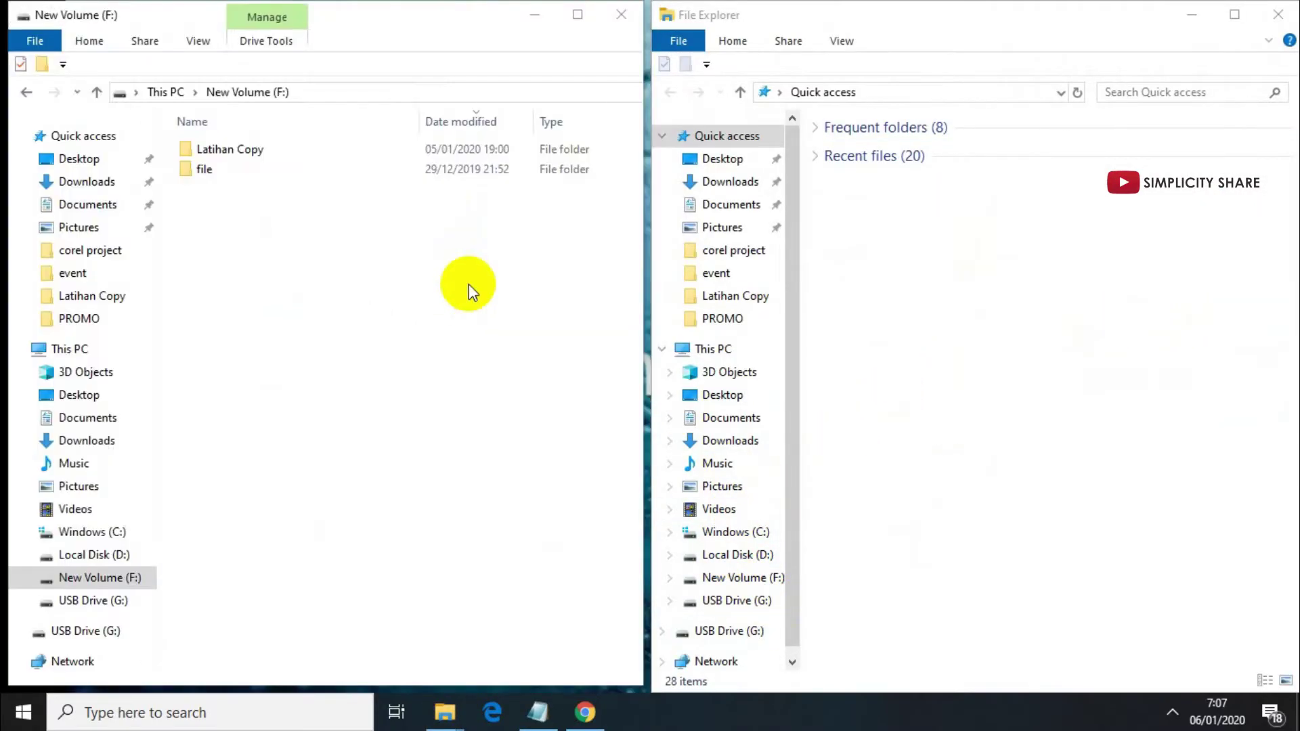
- Show USB Drive (G:) in the new File Explorer window and the Latihan Copy folder in the other one
click(723, 350)
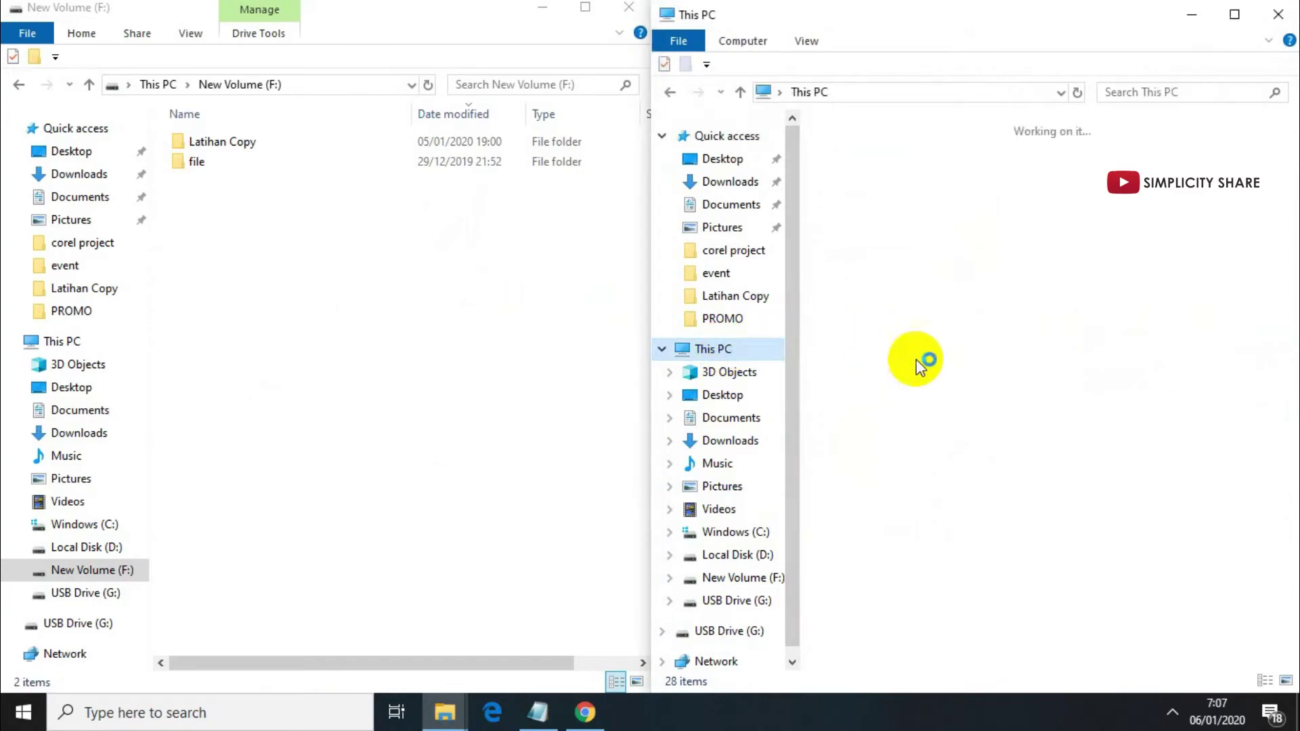
double_click(943, 504)
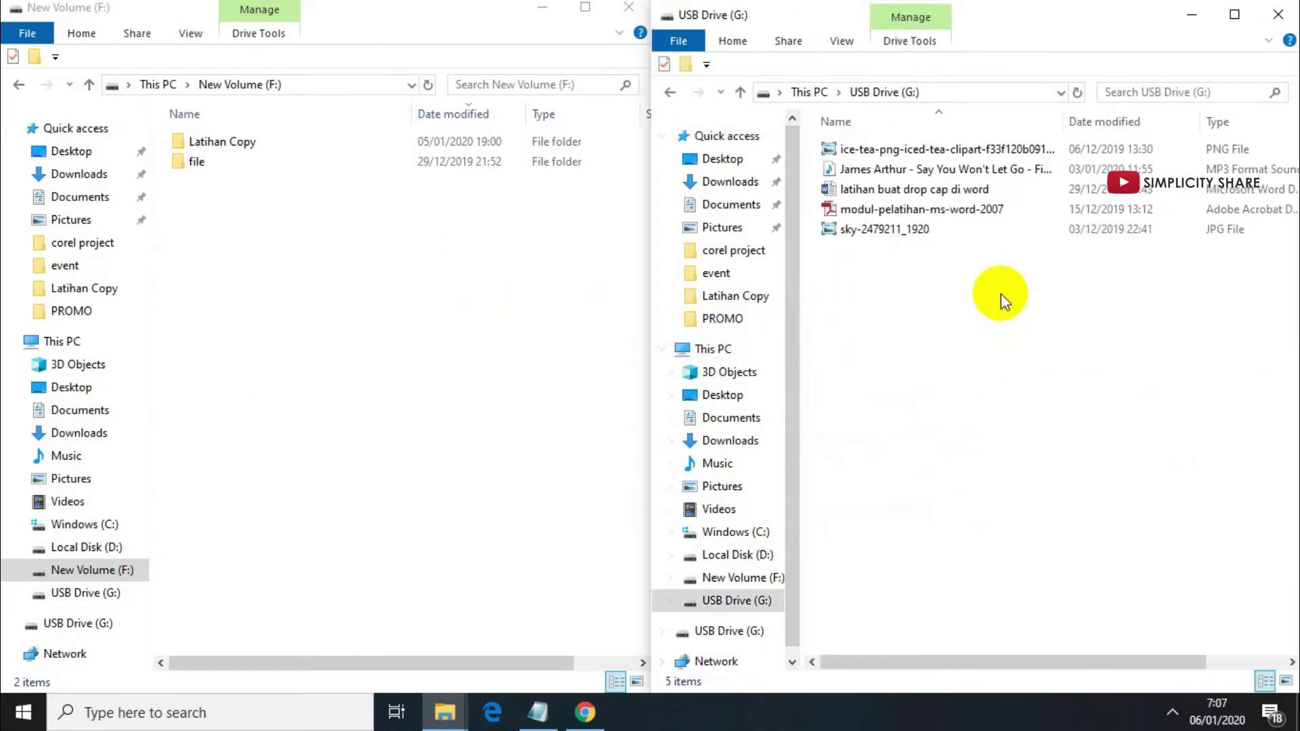
double_click(208, 142)
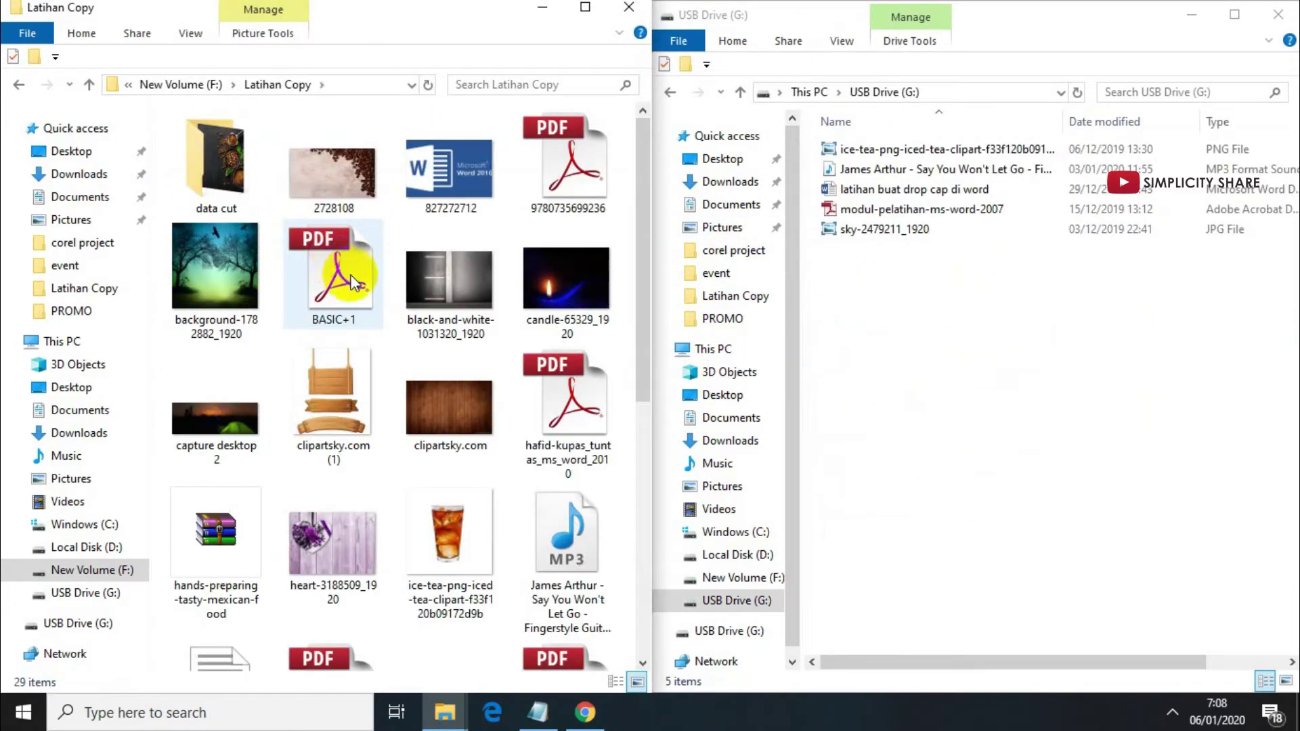
- Copy BASIC+1, clipartsky.com (1) and clipartsky.com from Latihan Copy to USB Drive (G:) with drag and drop between the two windows
drag(332, 284, 951, 349)
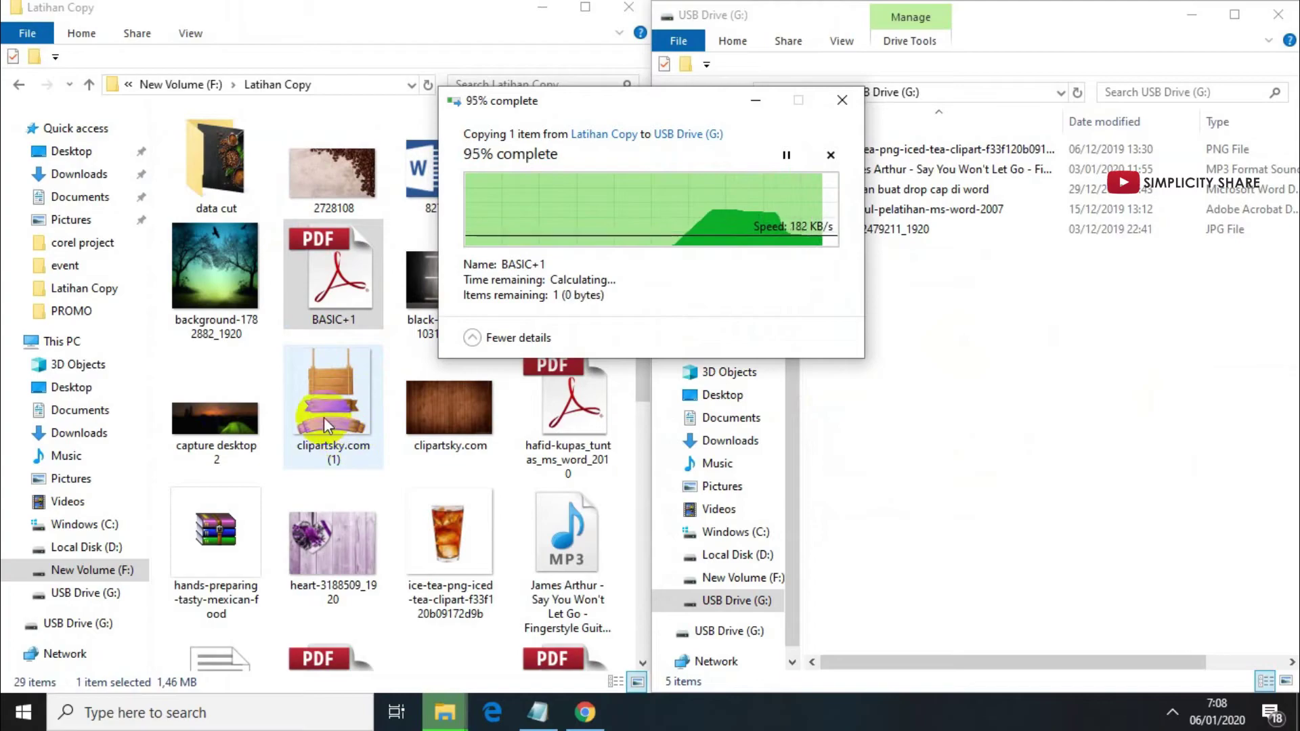
drag(315, 408, 958, 396)
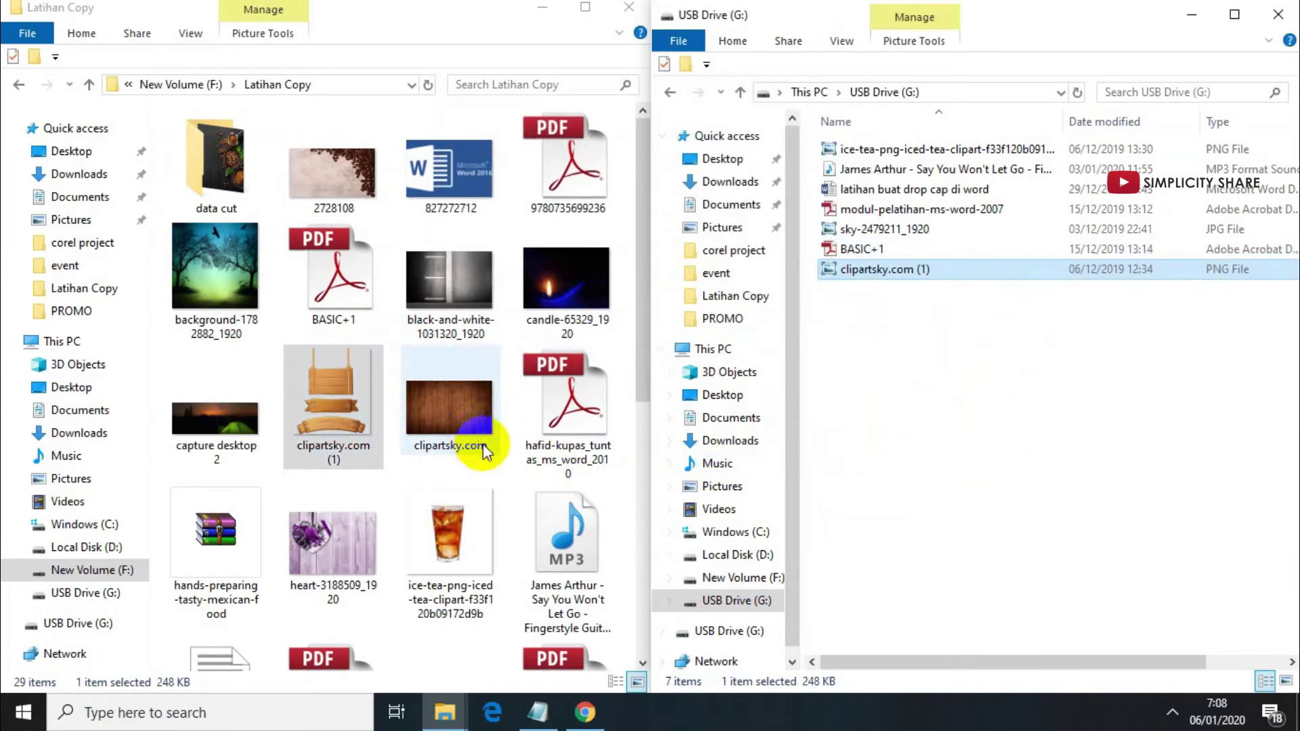
drag(484, 450, 108, 637)
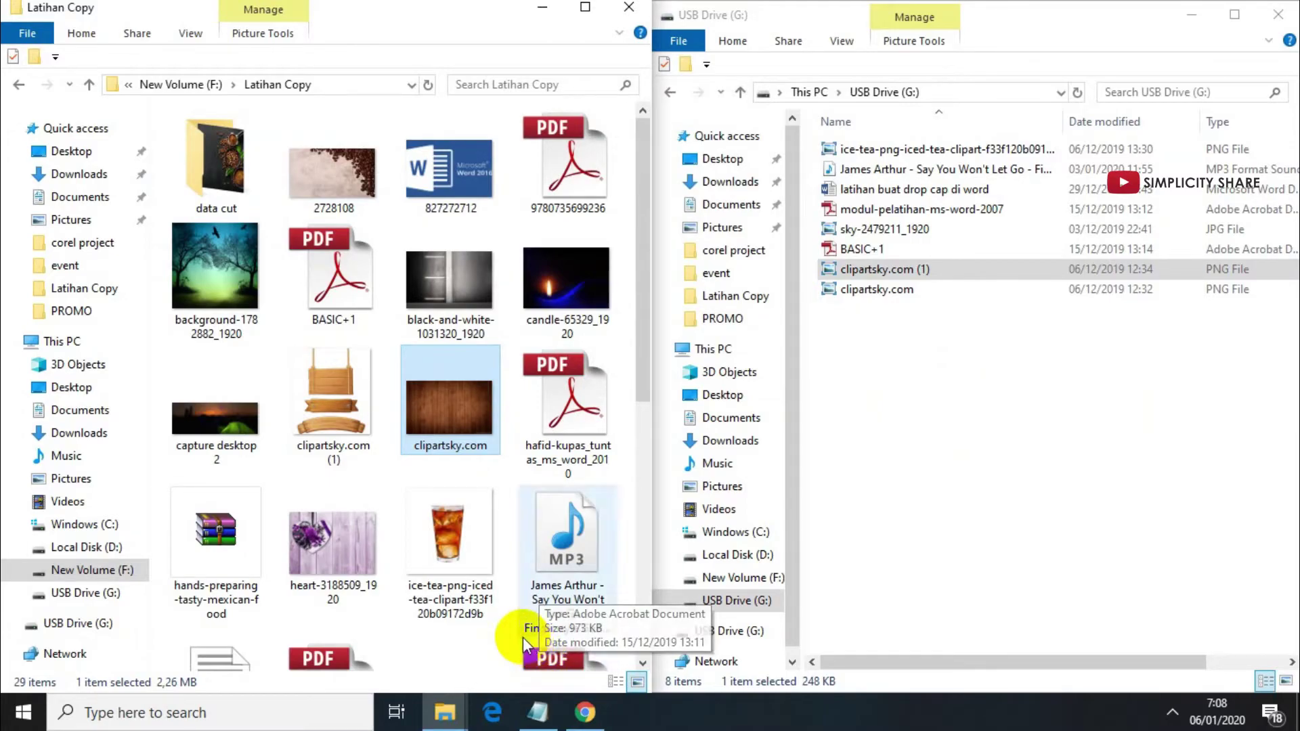
- Switch to the belajar copy notes in Notepad and highlight list items 1 to 4 about copying a folder and files in turn
click(542, 716)
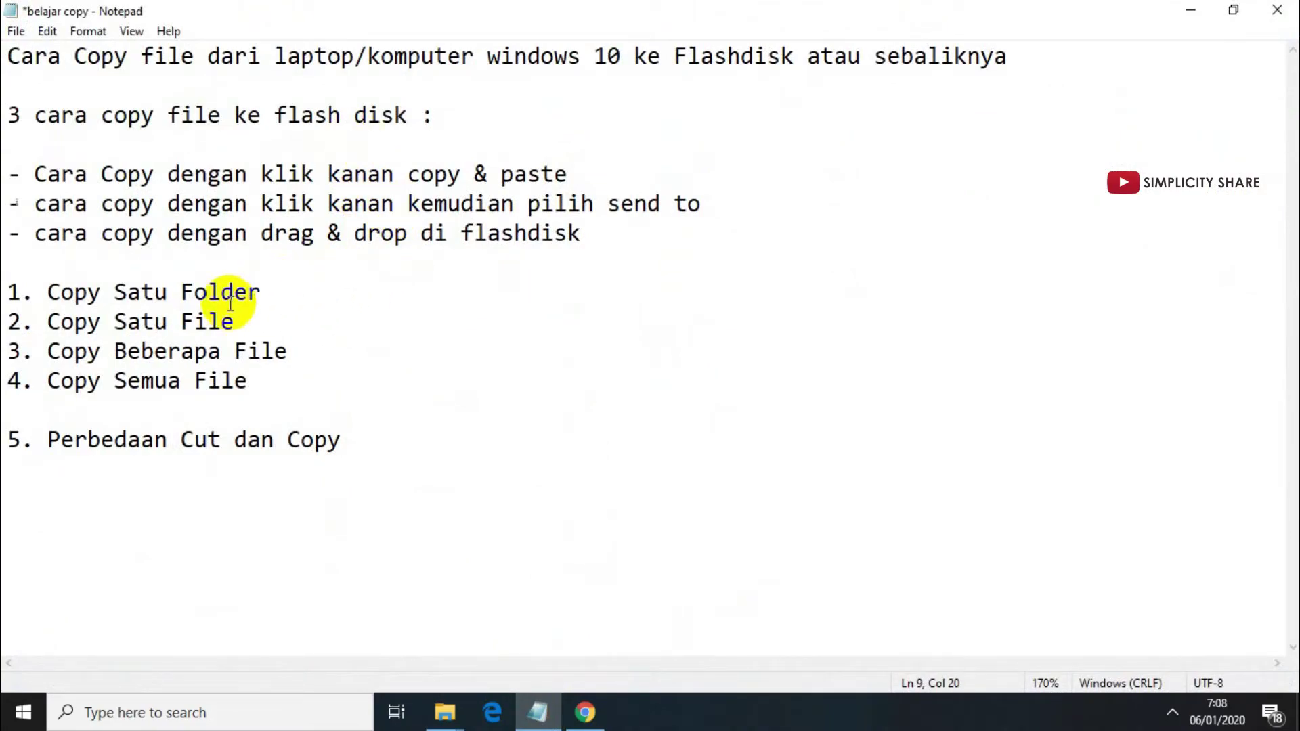
drag(261, 291, 67, 262)
drag(262, 319, 36, 309)
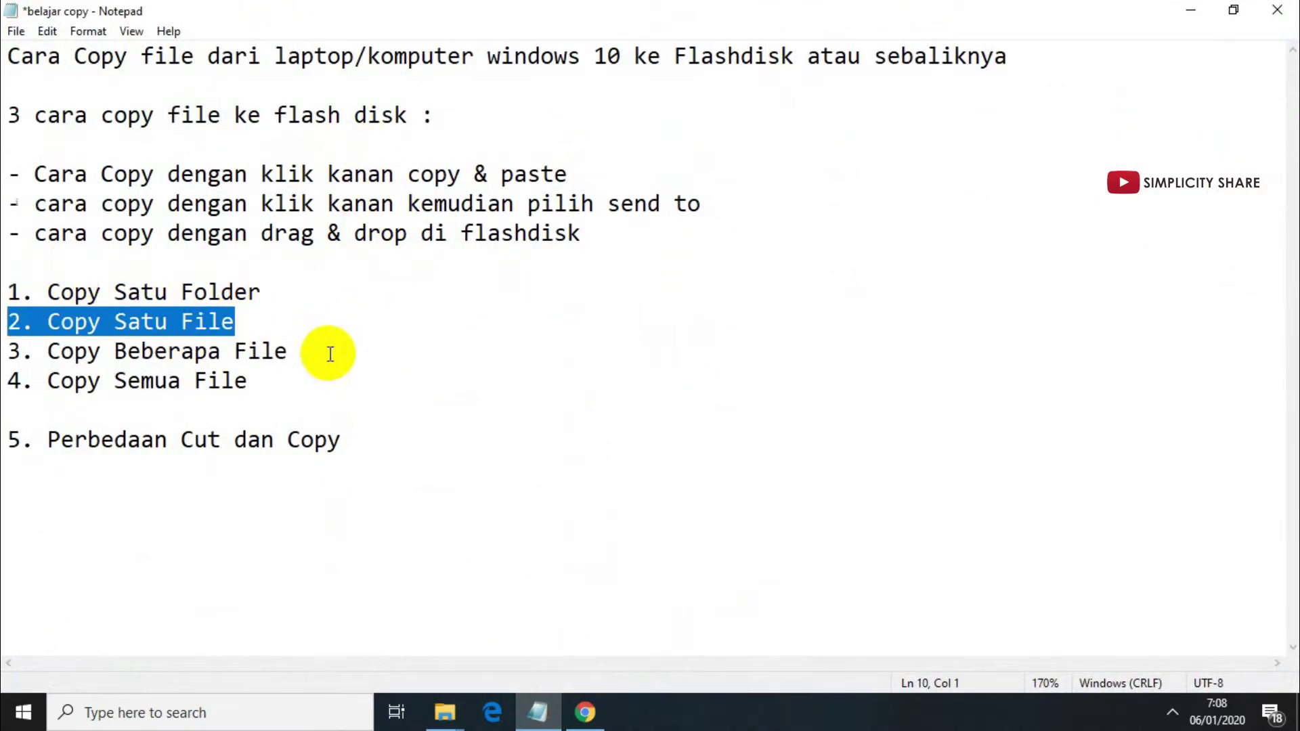
drag(331, 354, 44, 340)
drag(277, 382, 88, 381)
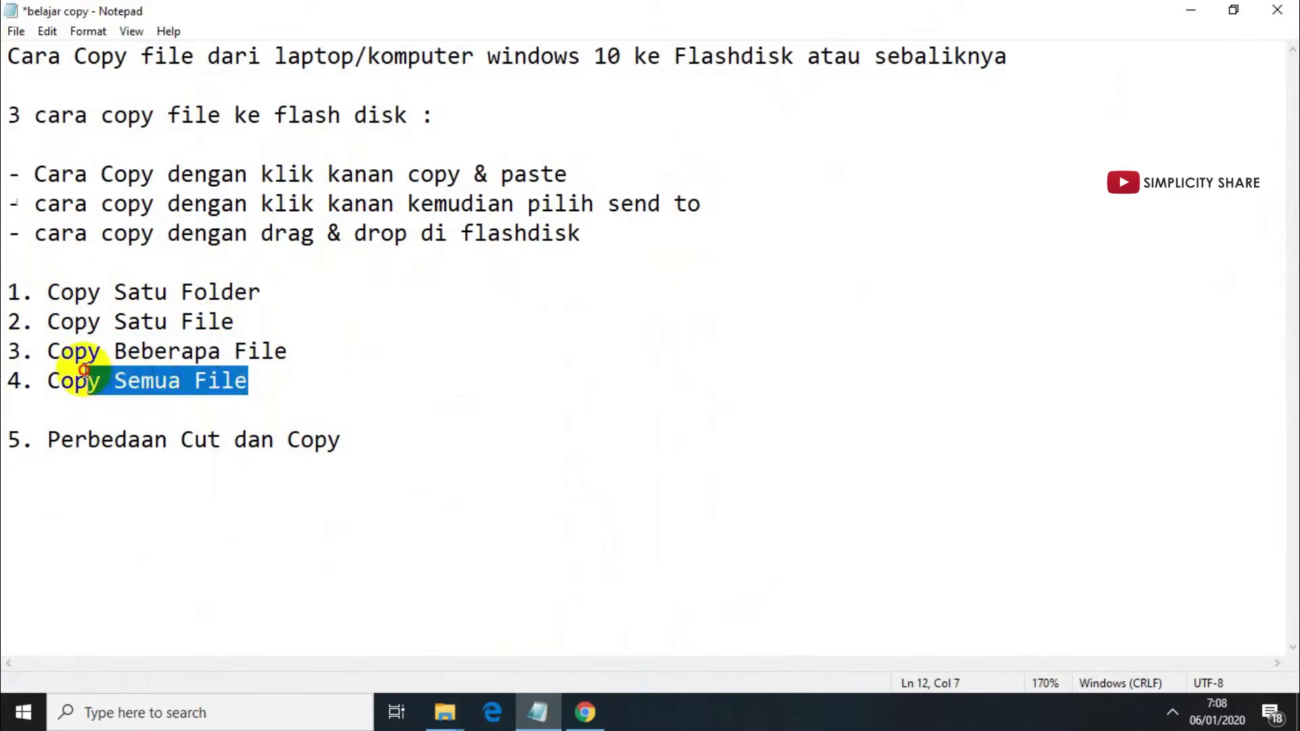
- Switch back to File Explorer, maximize its window and open Latihan Copy on New Volume (F:), glancing briefly at the Notepad list
mouse_move(445, 711)
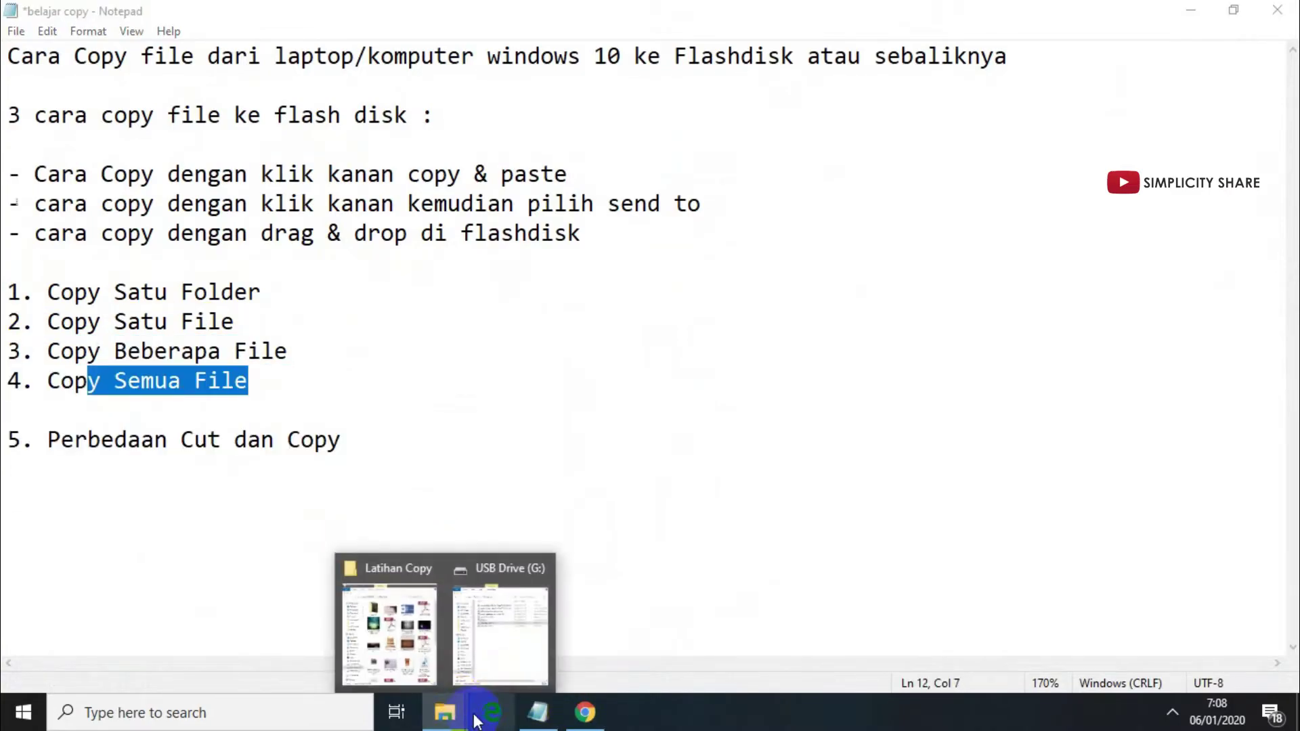
click(411, 635)
click(54, 341)
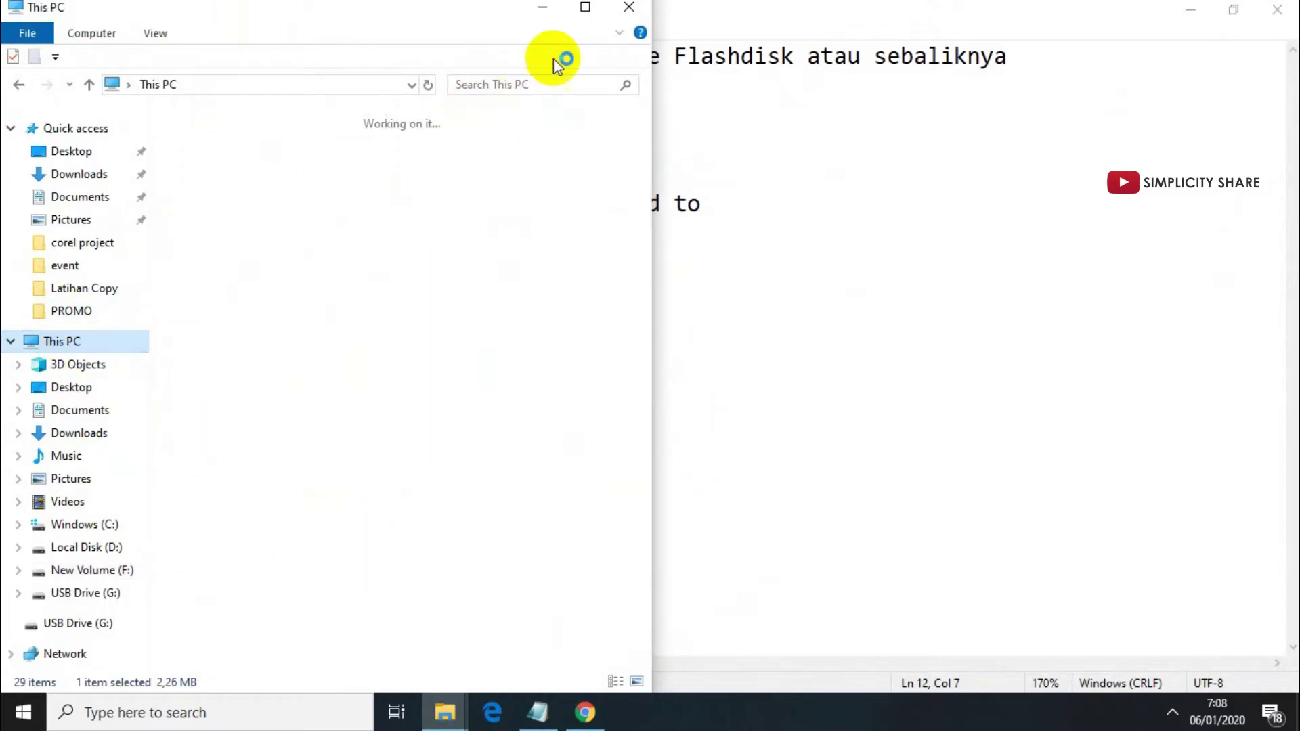
click(586, 9)
double_click(944, 291)
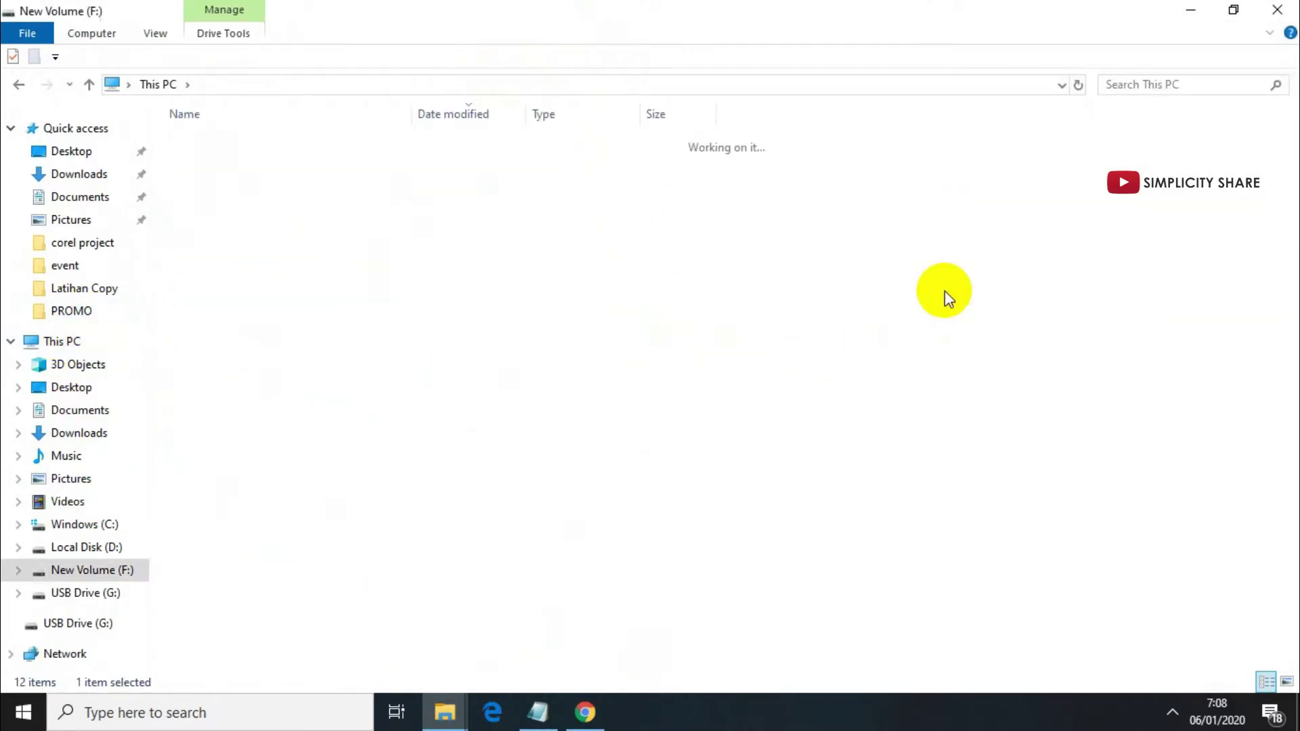
double_click(424, 138)
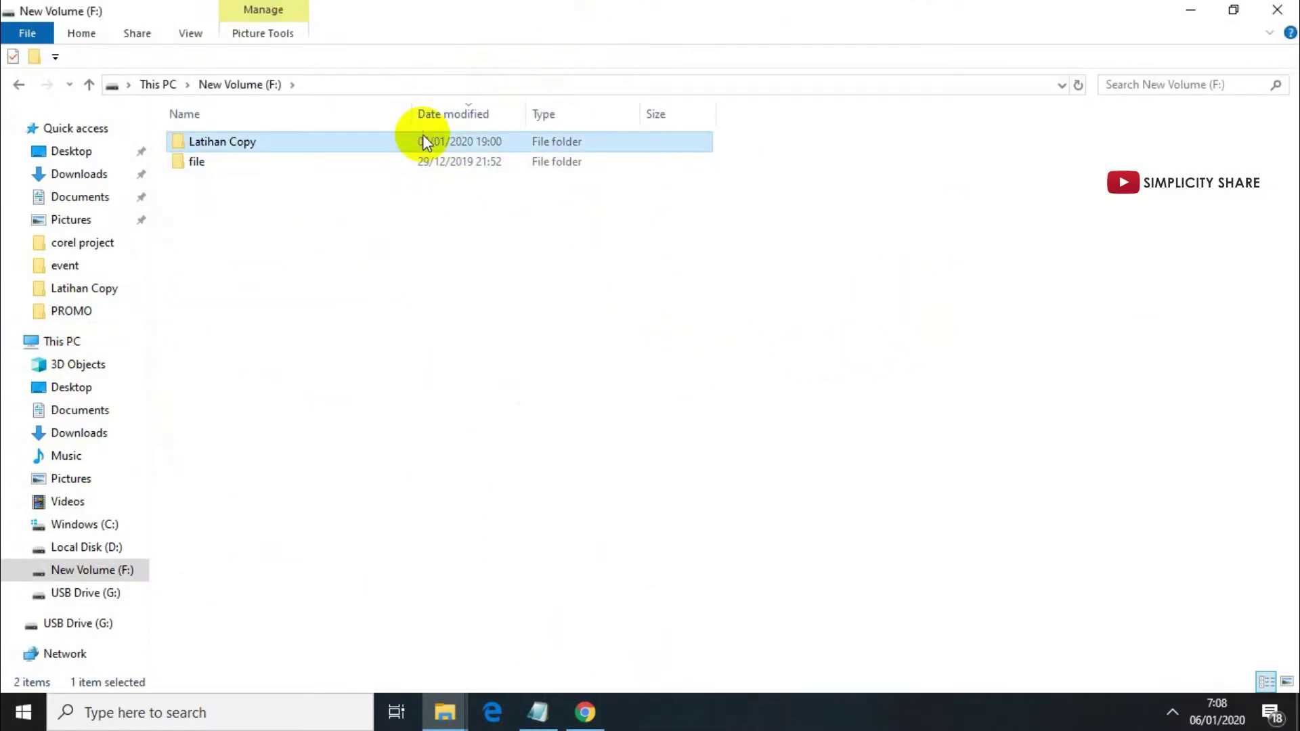
click(540, 709)
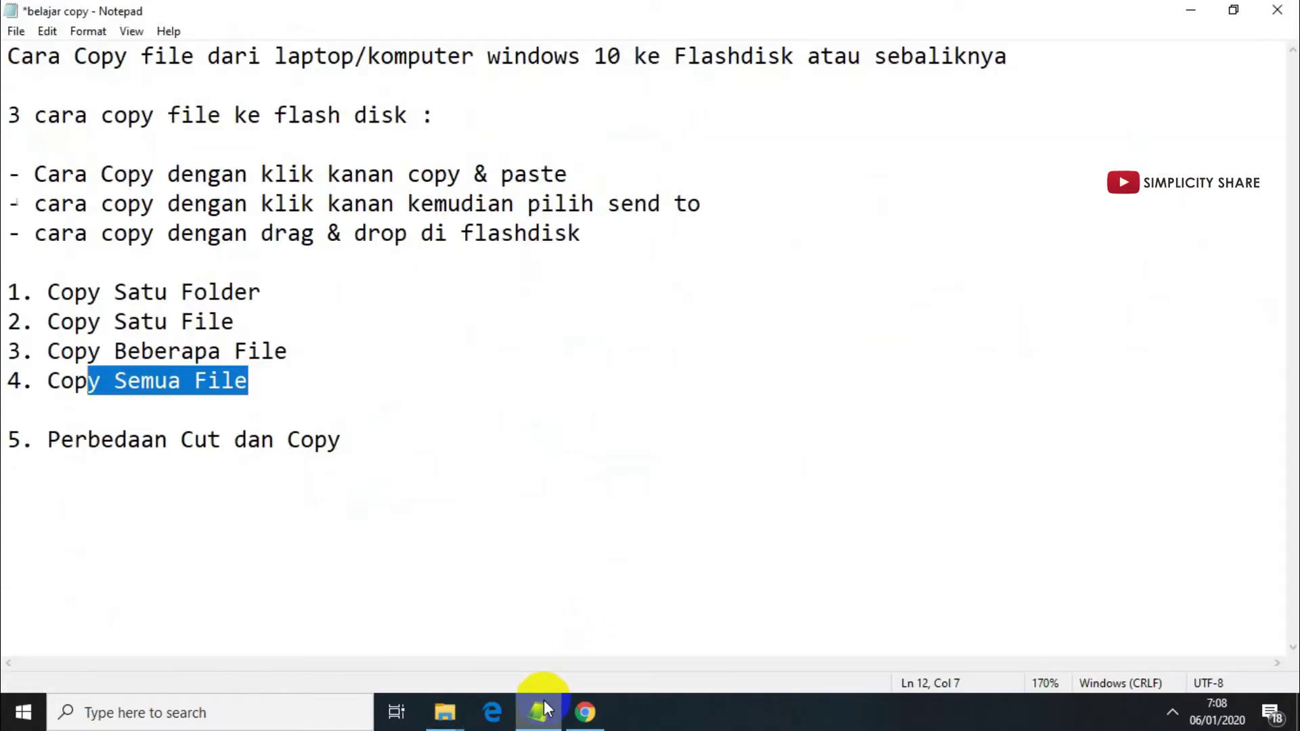
click(542, 710)
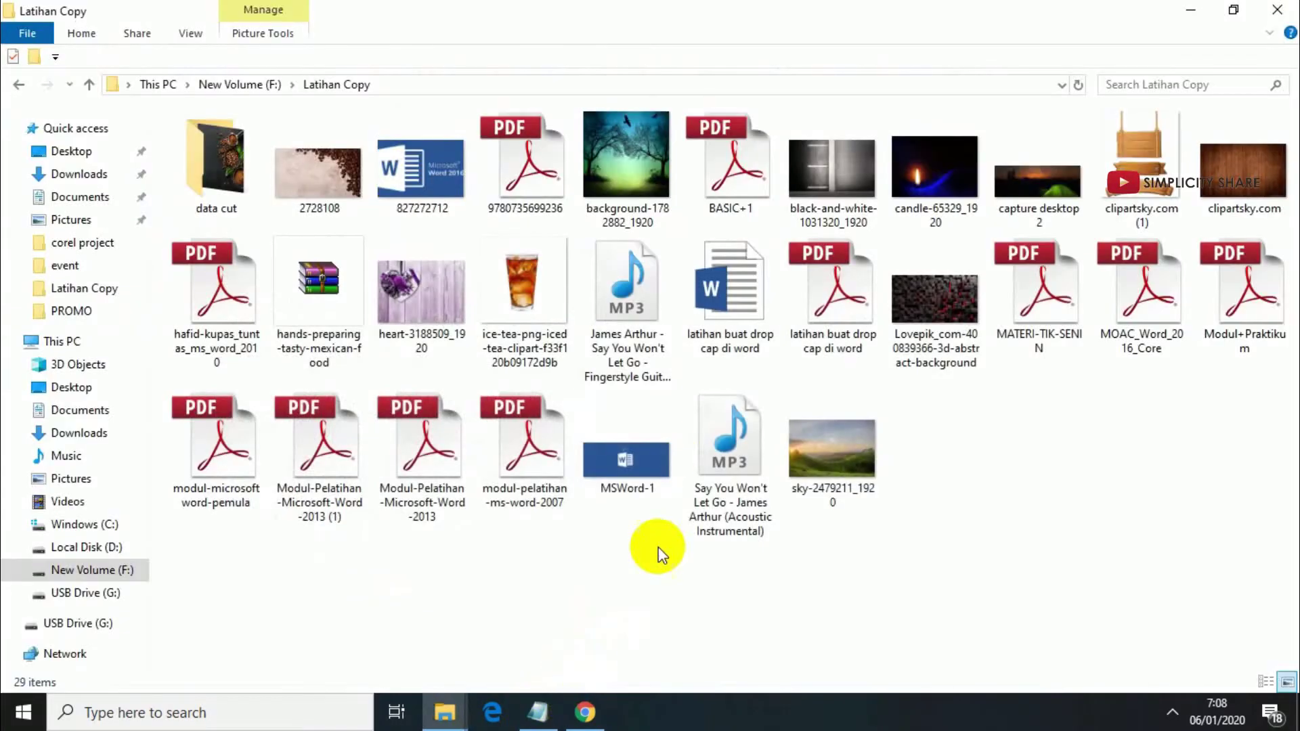
- Go back up to New Volume (F:) and copy the Latihan Copy folder to the clipboard
click(267, 95)
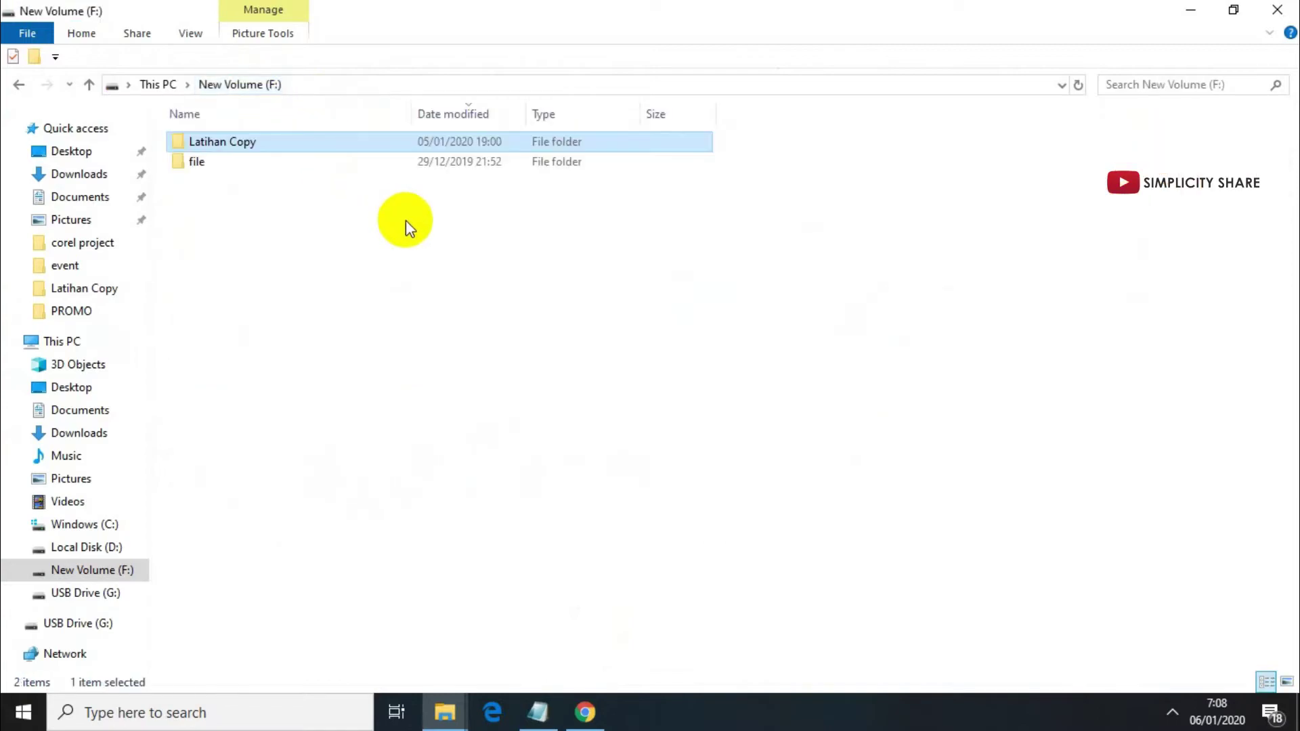
right_click(319, 140)
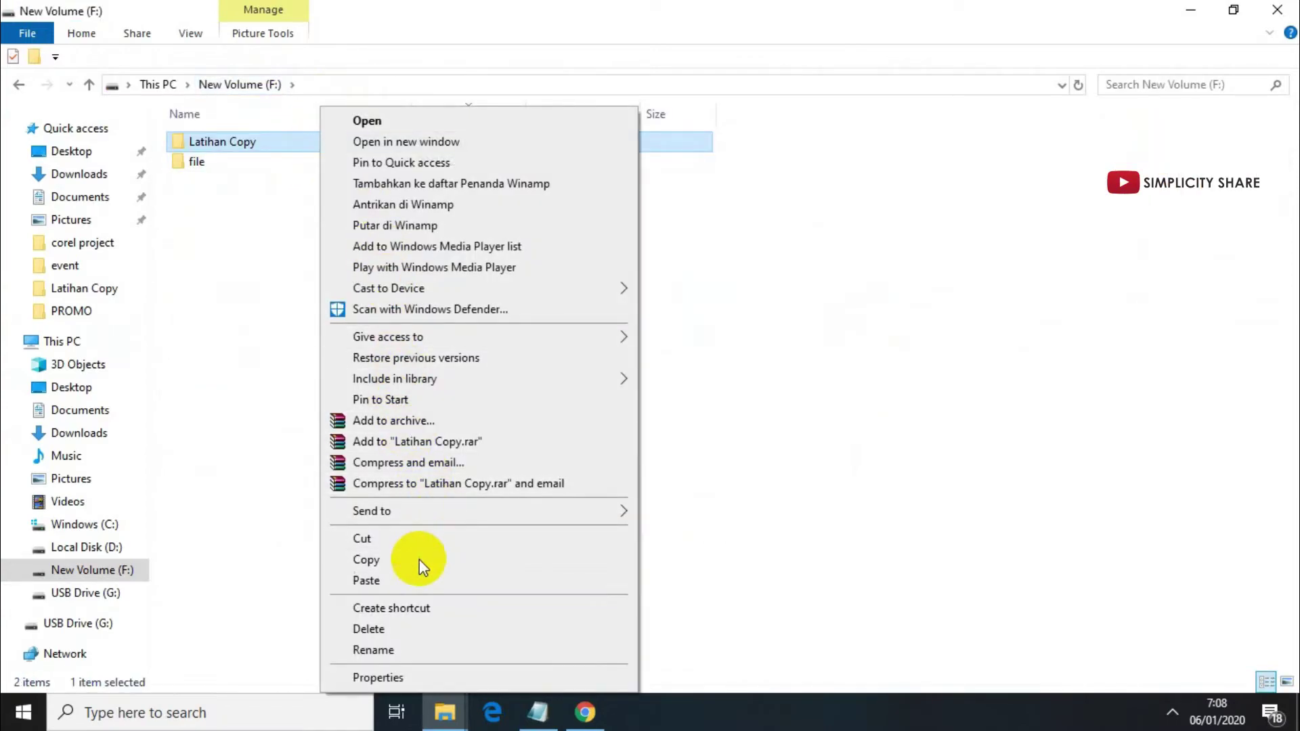
click(420, 565)
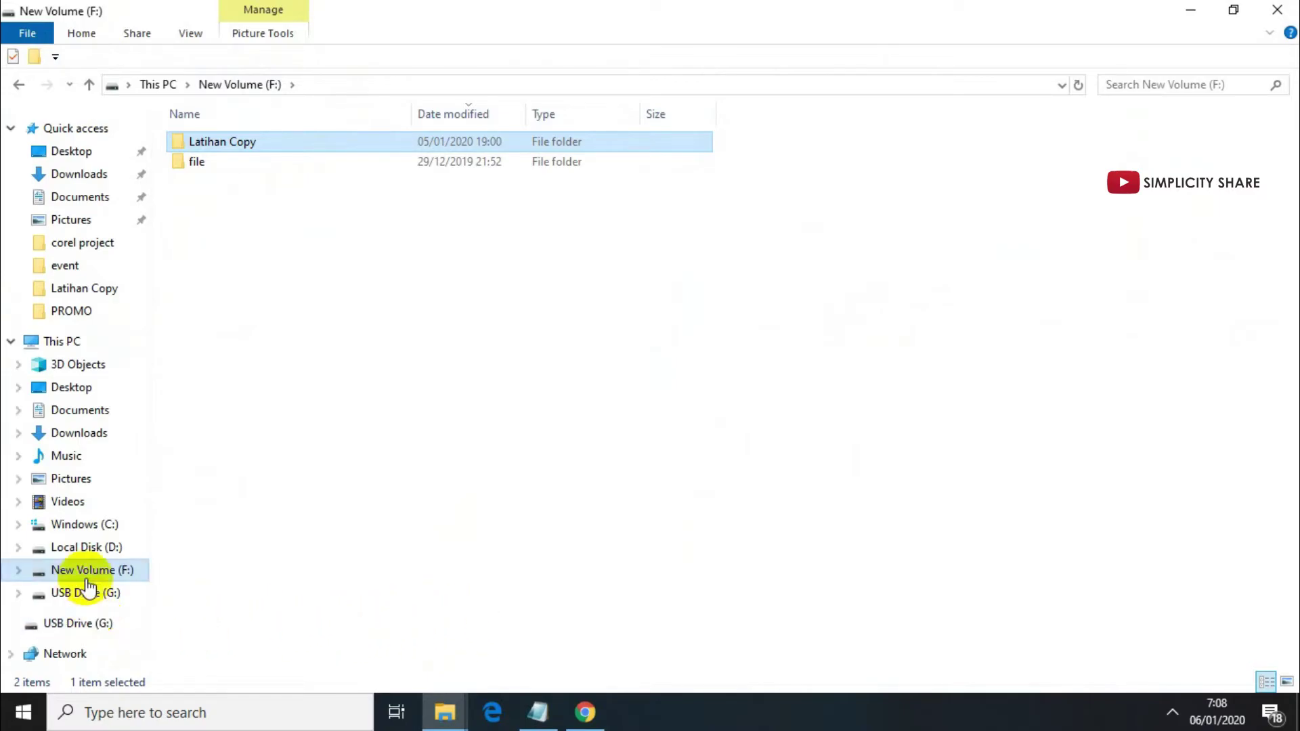
- Open USB Drive (G:) from This PC and paste the Latihan Copy folder there, checking the Notepad list during the transfer
click(61, 341)
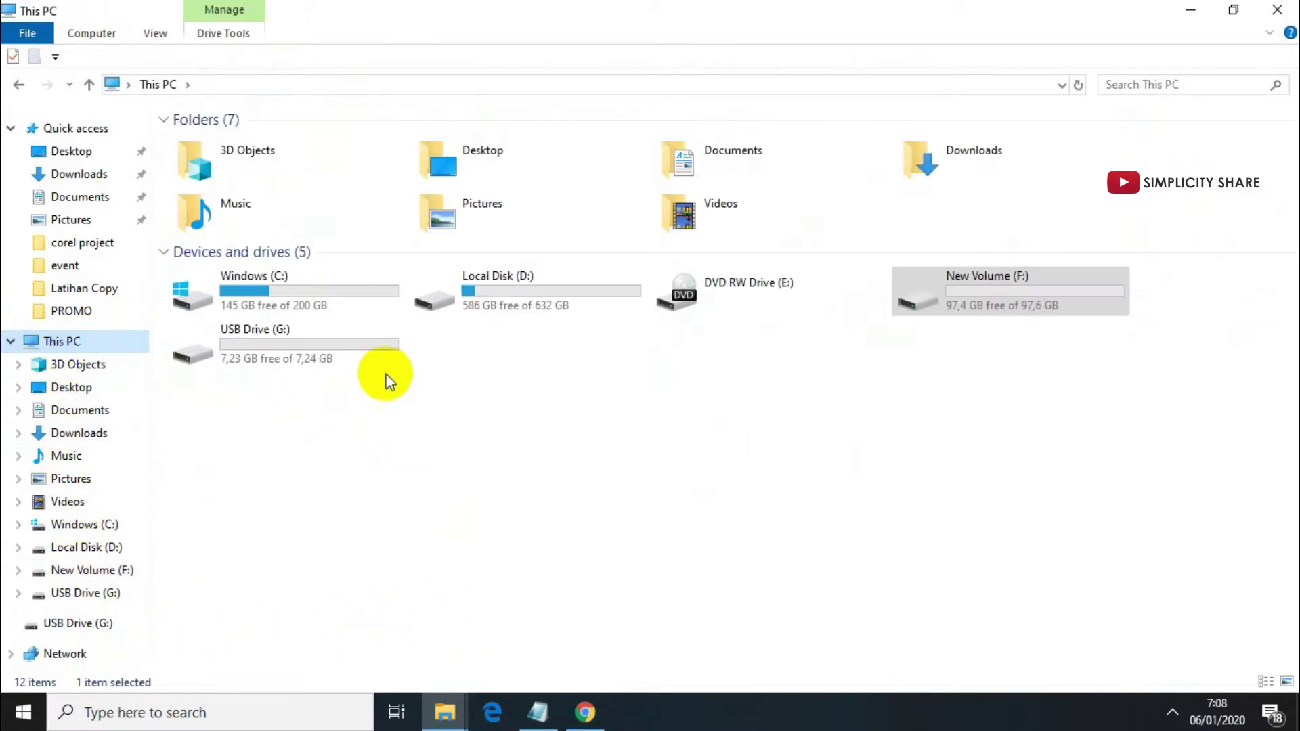
double_click(328, 359)
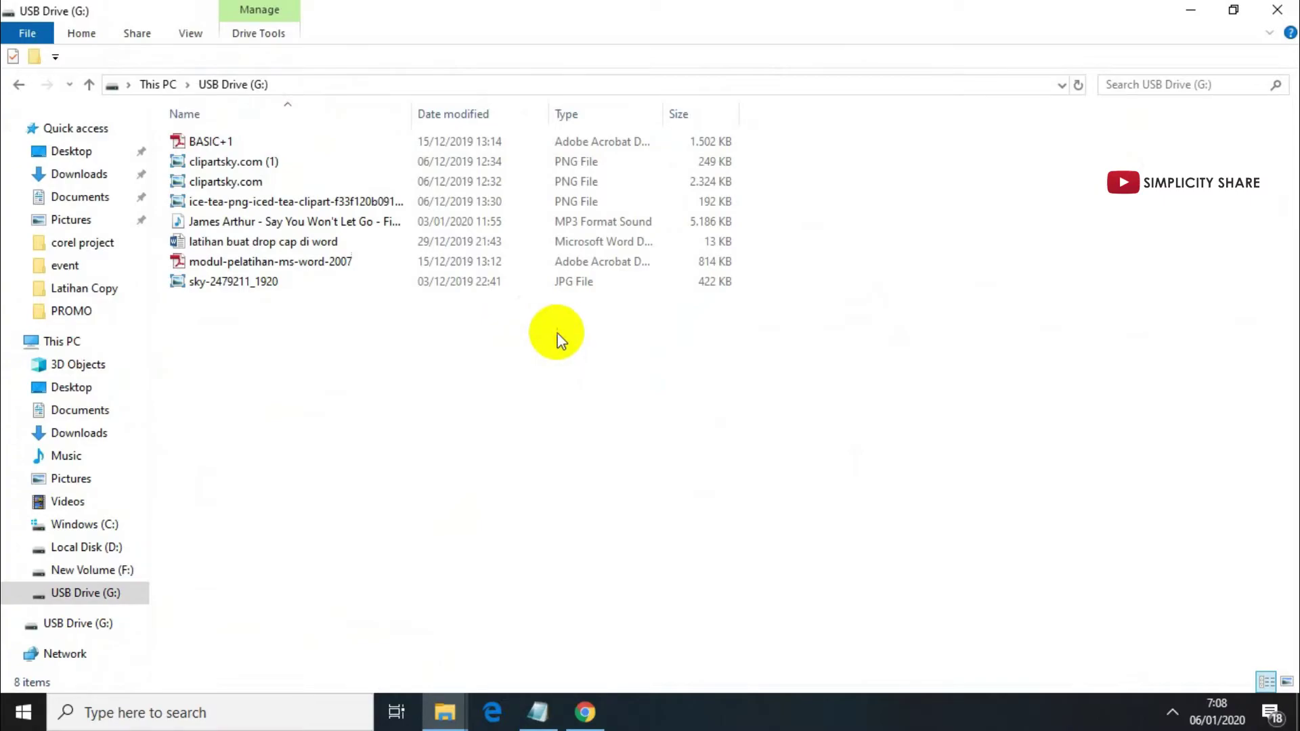
right_click(558, 336)
click(659, 467)
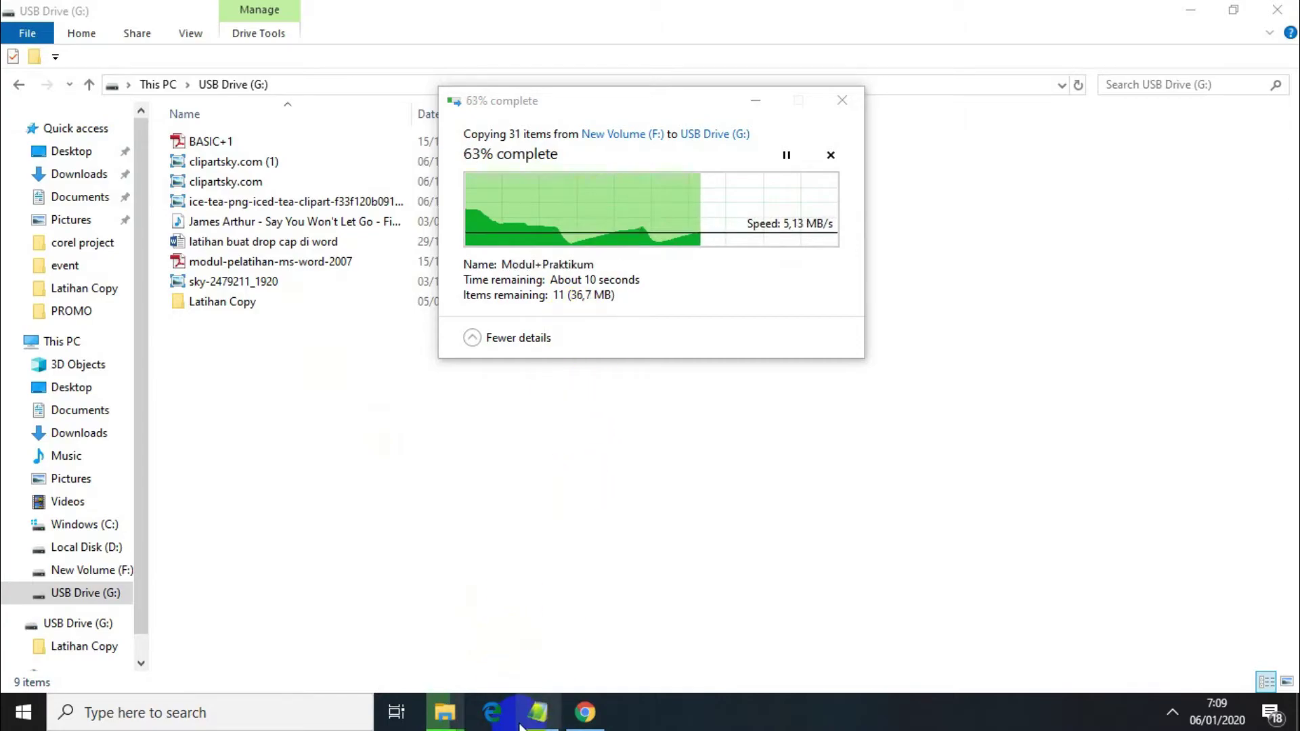
click(544, 721)
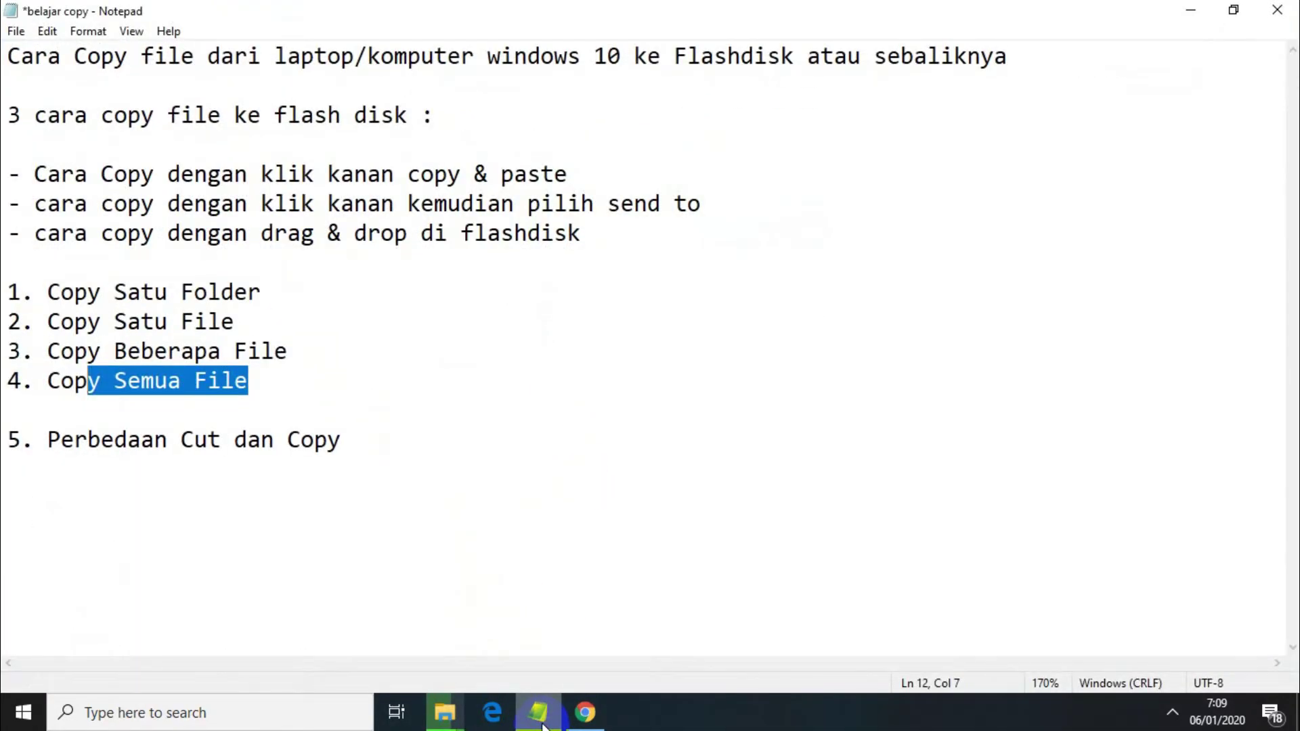
click(543, 725)
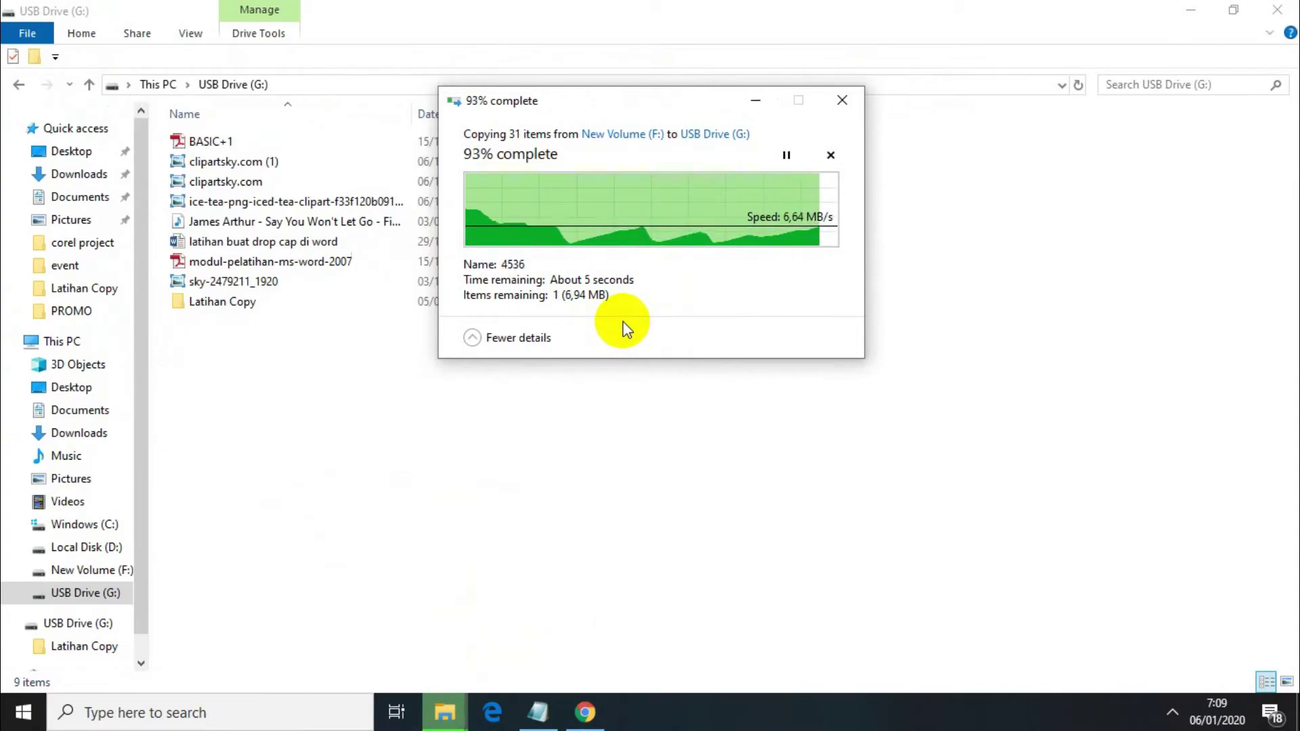
- Check the pasted Latihan Copy folder on USB Drive (G:) and open the original Latihan Copy on New Volume (F:)
click(331, 298)
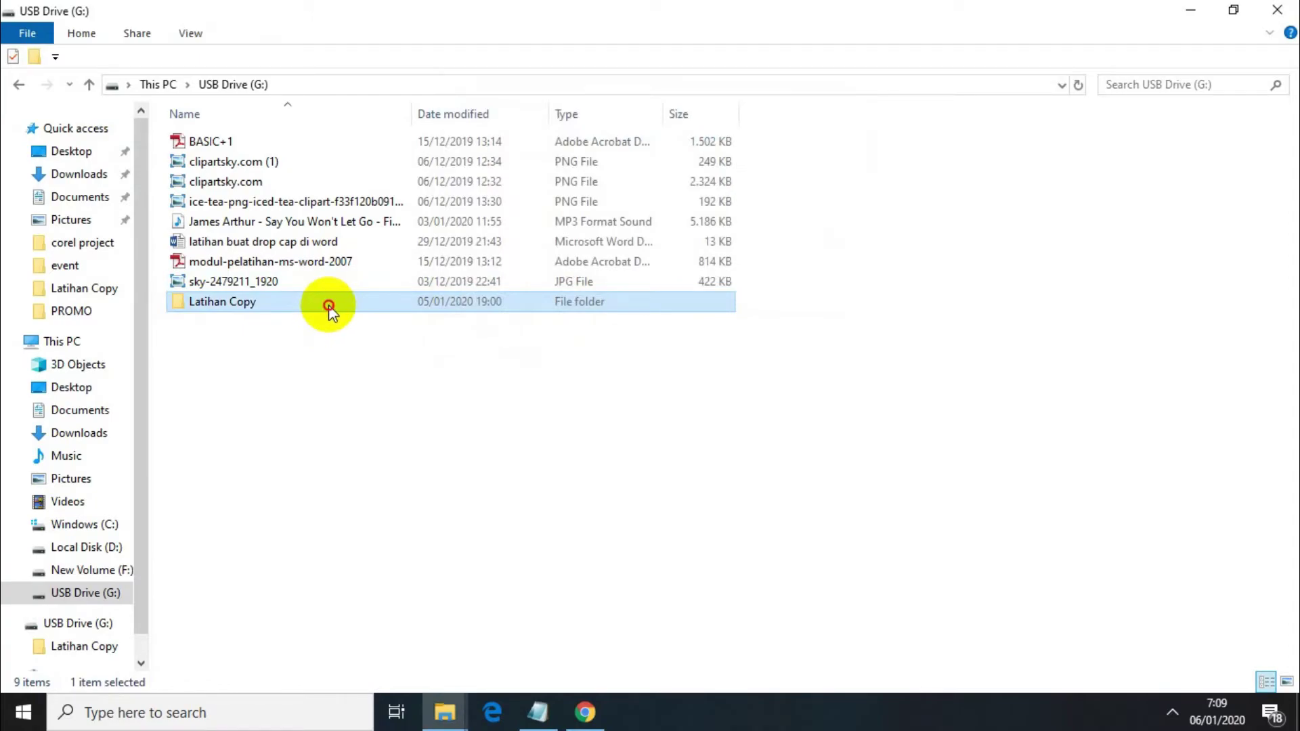
double_click(340, 304)
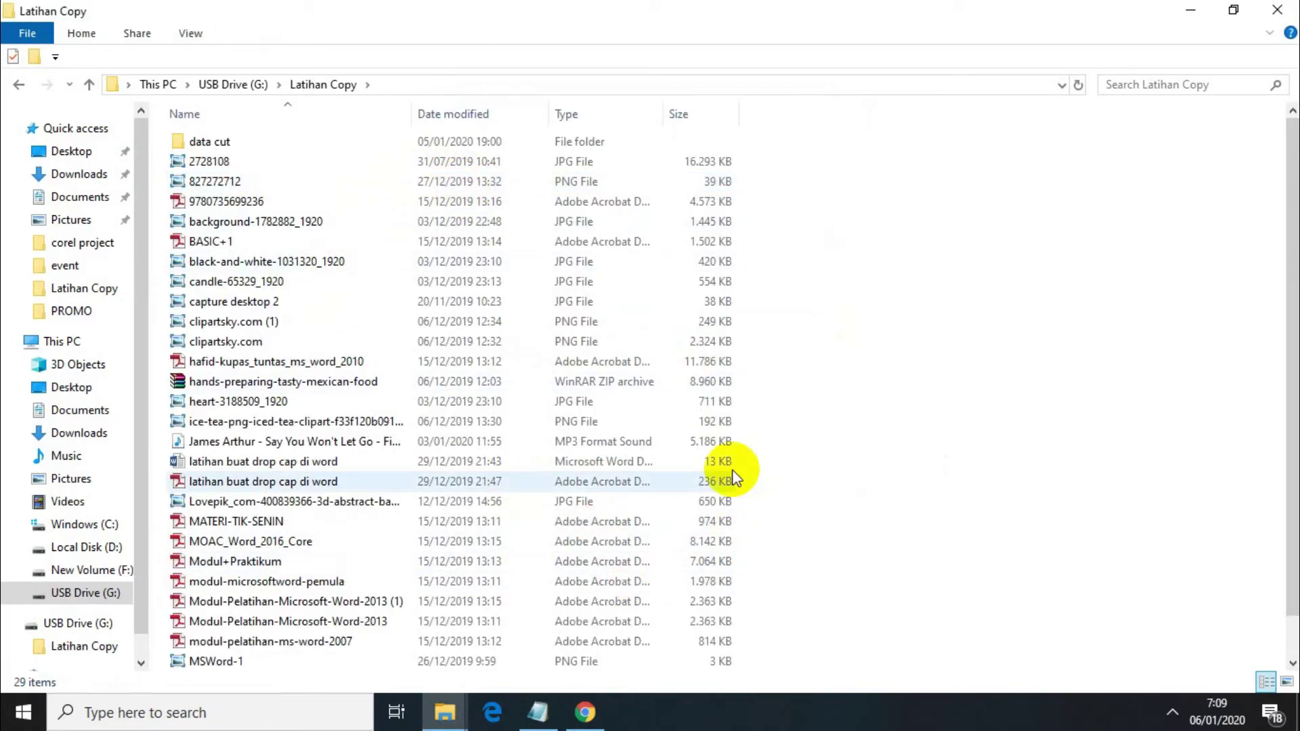
click(54, 341)
double_click(1010, 270)
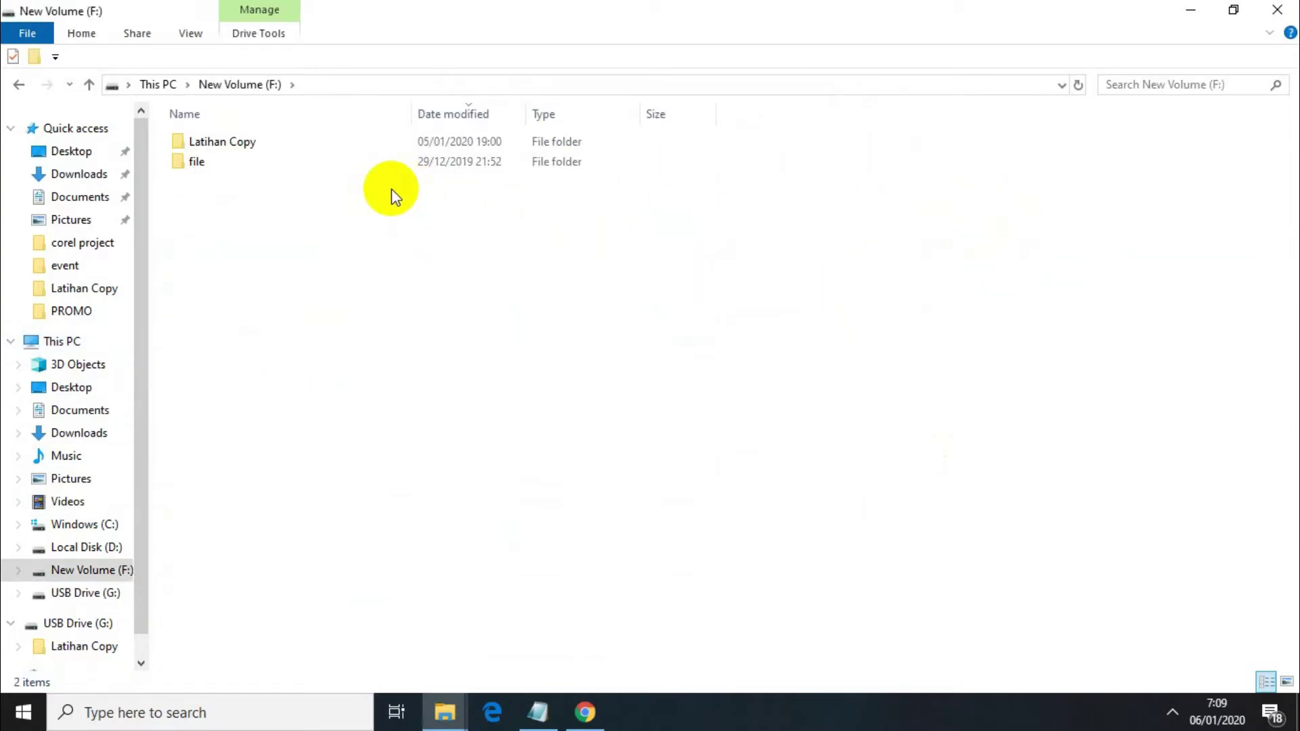
click(353, 147)
double_click(353, 148)
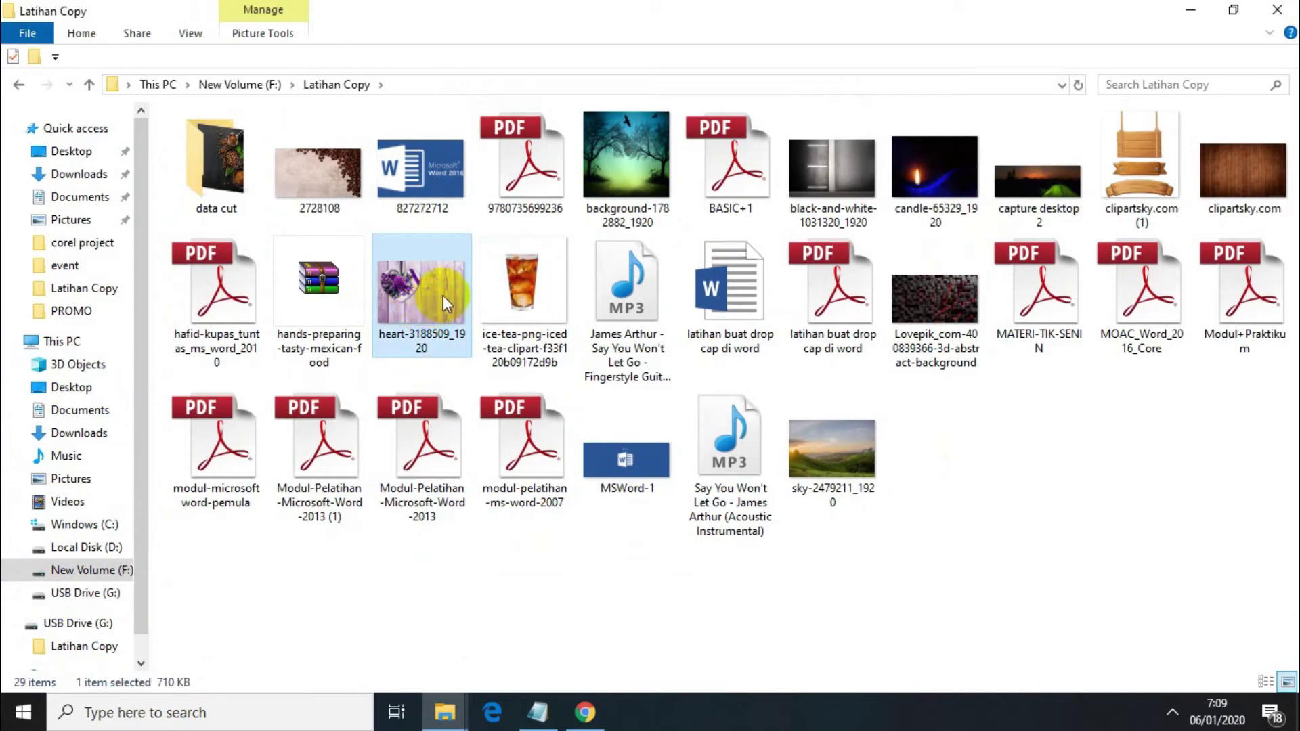
- Look over individual files in Latihan Copy and inside its data cut subfolder, returning to Latihan Copy
click(295, 285)
drag(295, 285, 310, 161)
click(310, 161)
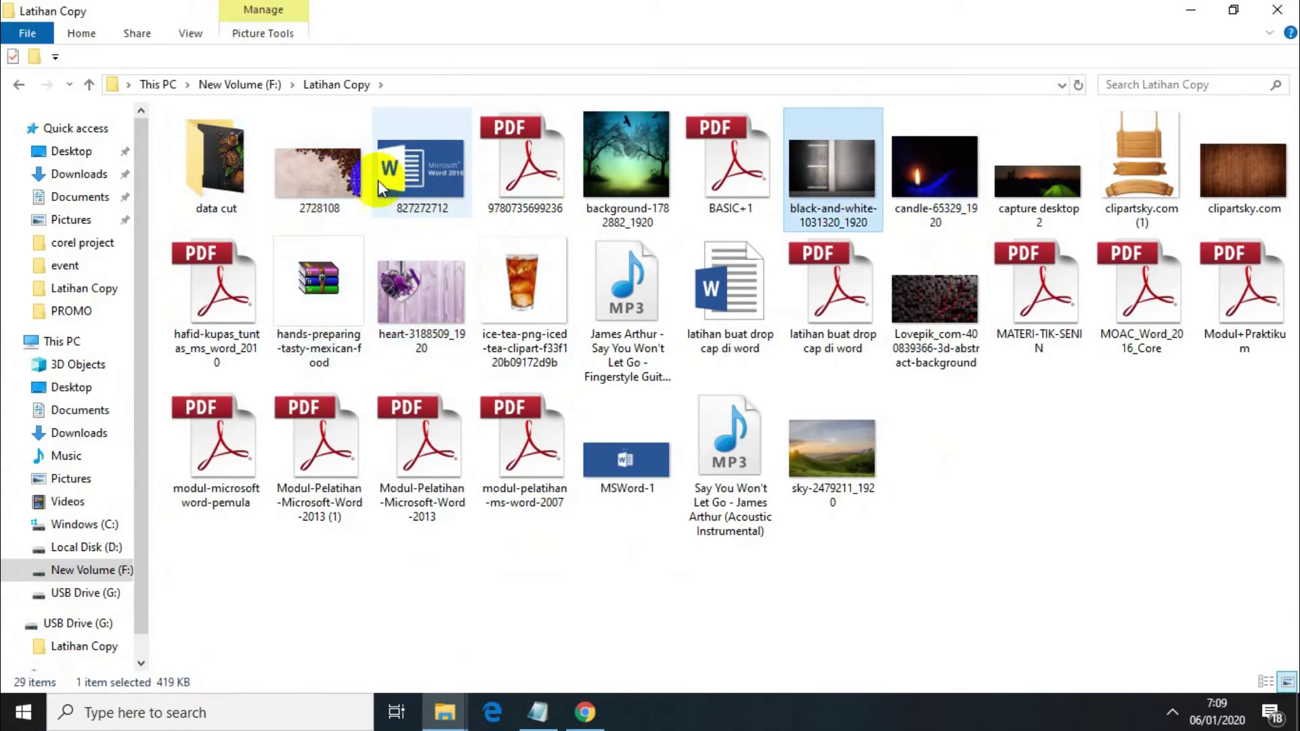
double_click(247, 156)
click(19, 84)
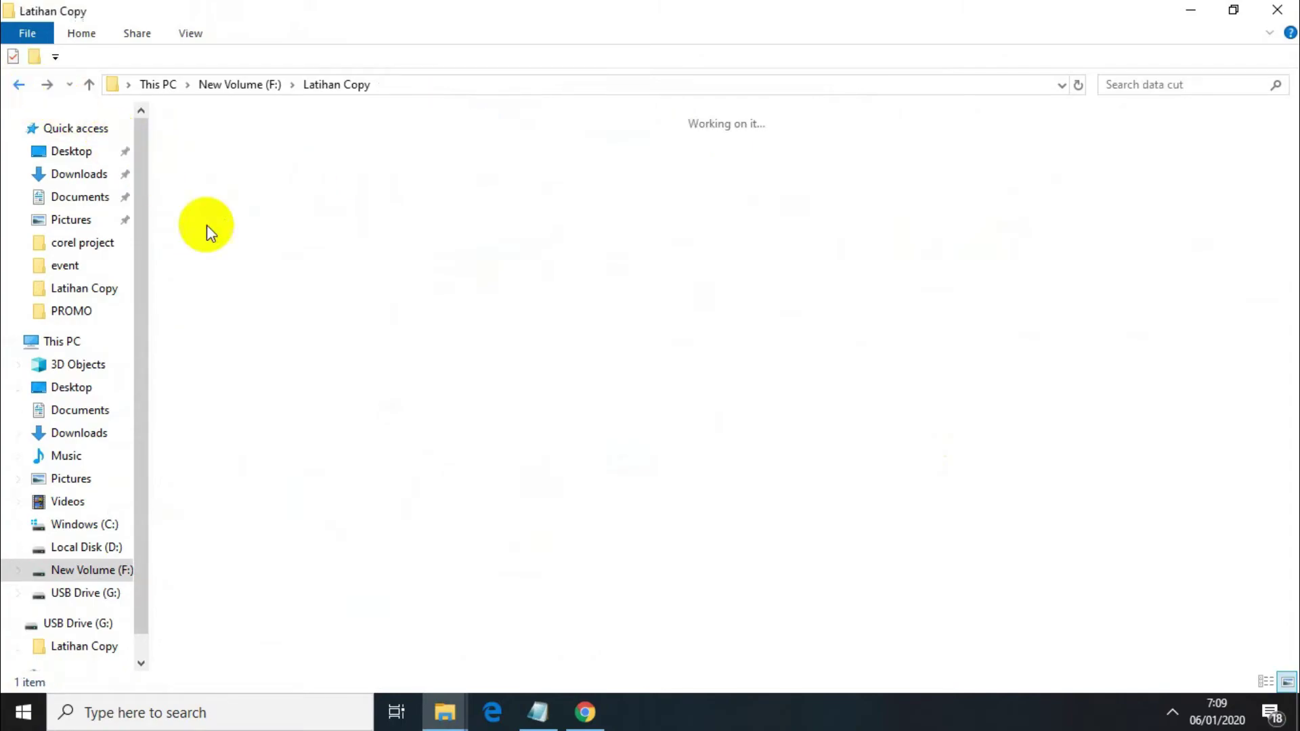
- Copy the background-1782882_1920 image from Latihan Copy to the clipboard
click(629, 193)
right_click(628, 189)
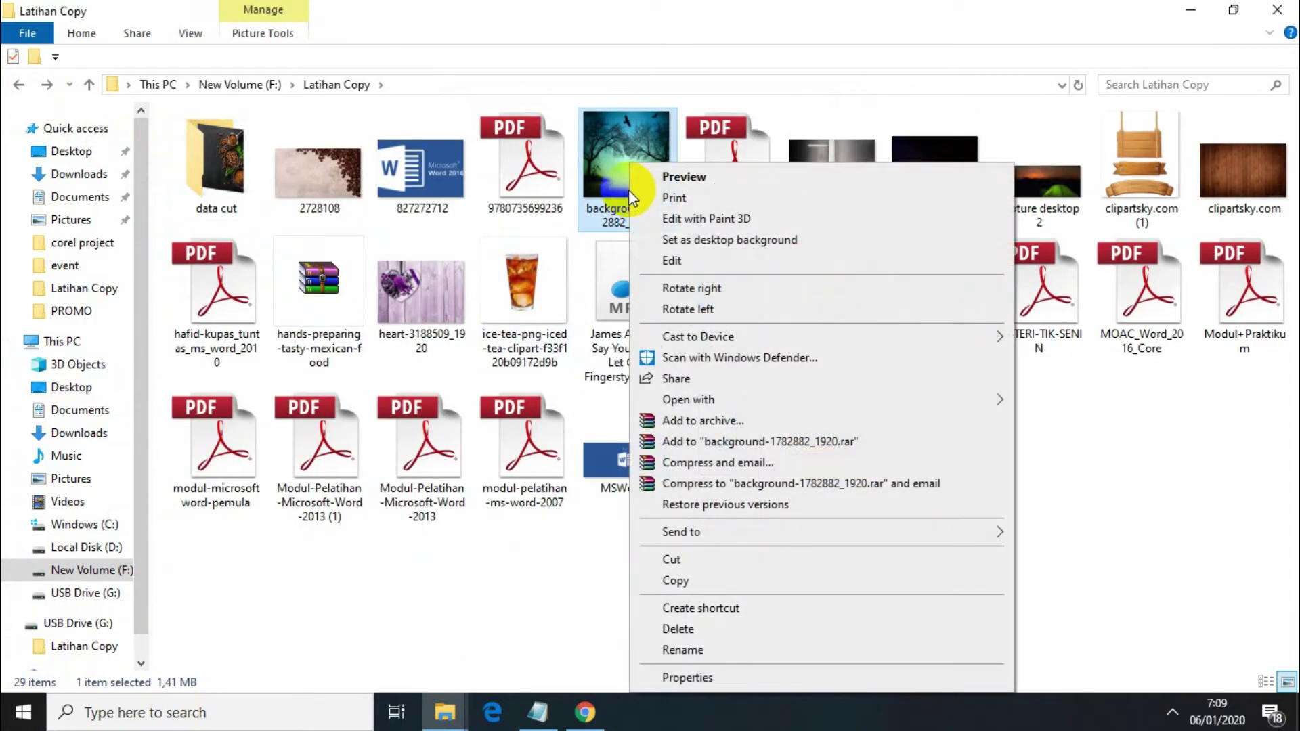
click(610, 172)
right_click(611, 172)
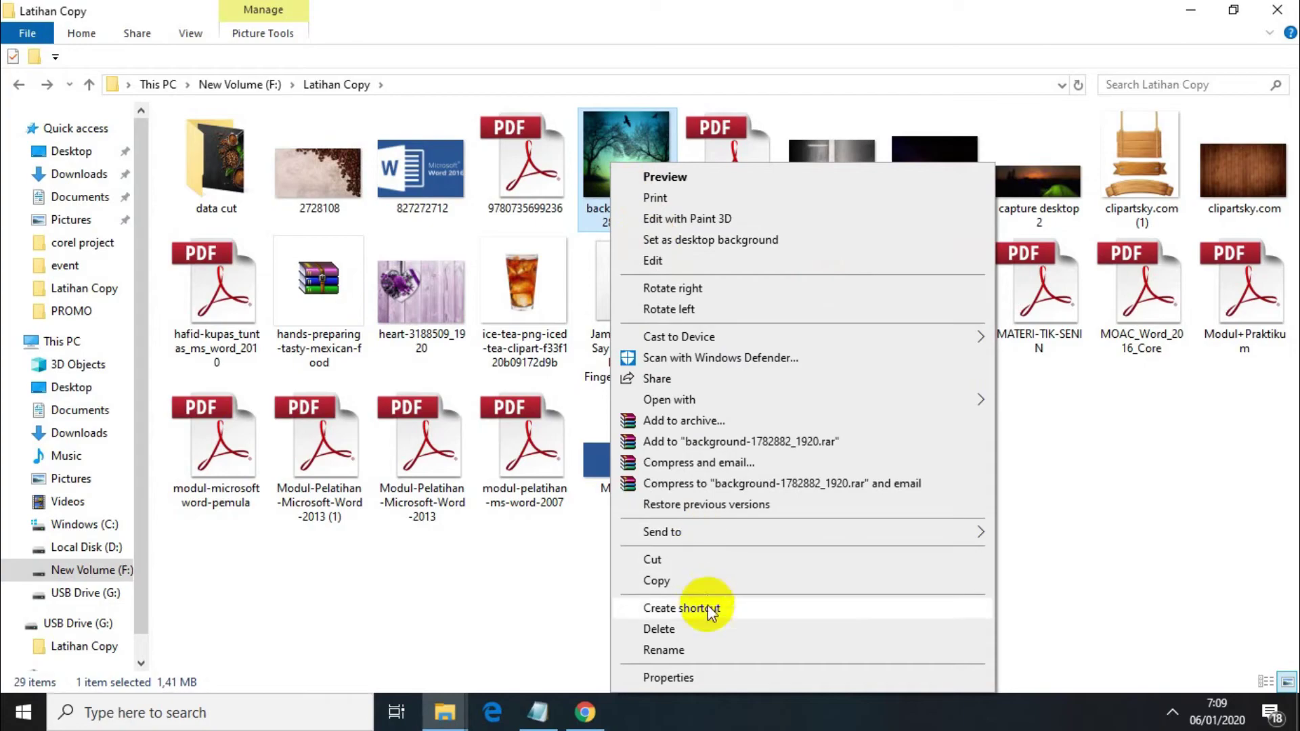
click(696, 581)
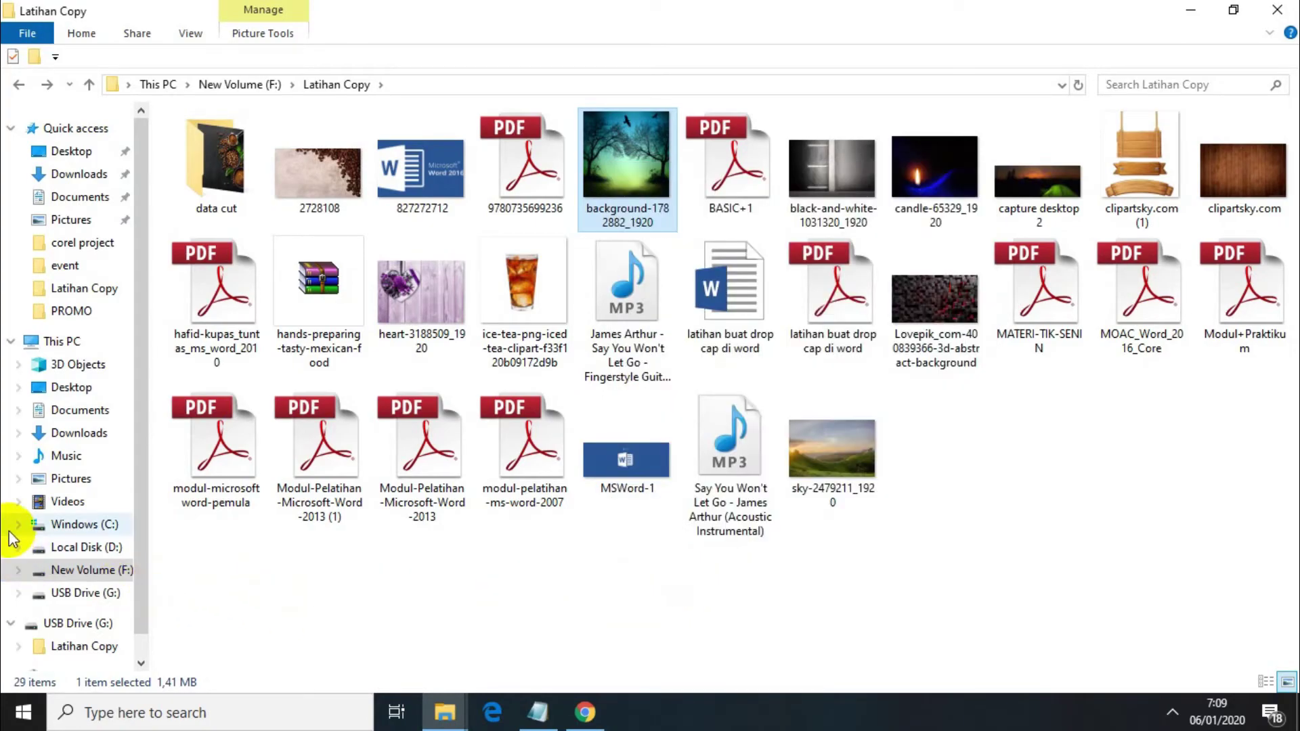
- Open USB Drive (G:) from This PC and paste the copied background-1782882_1920 image into its root
click(64, 350)
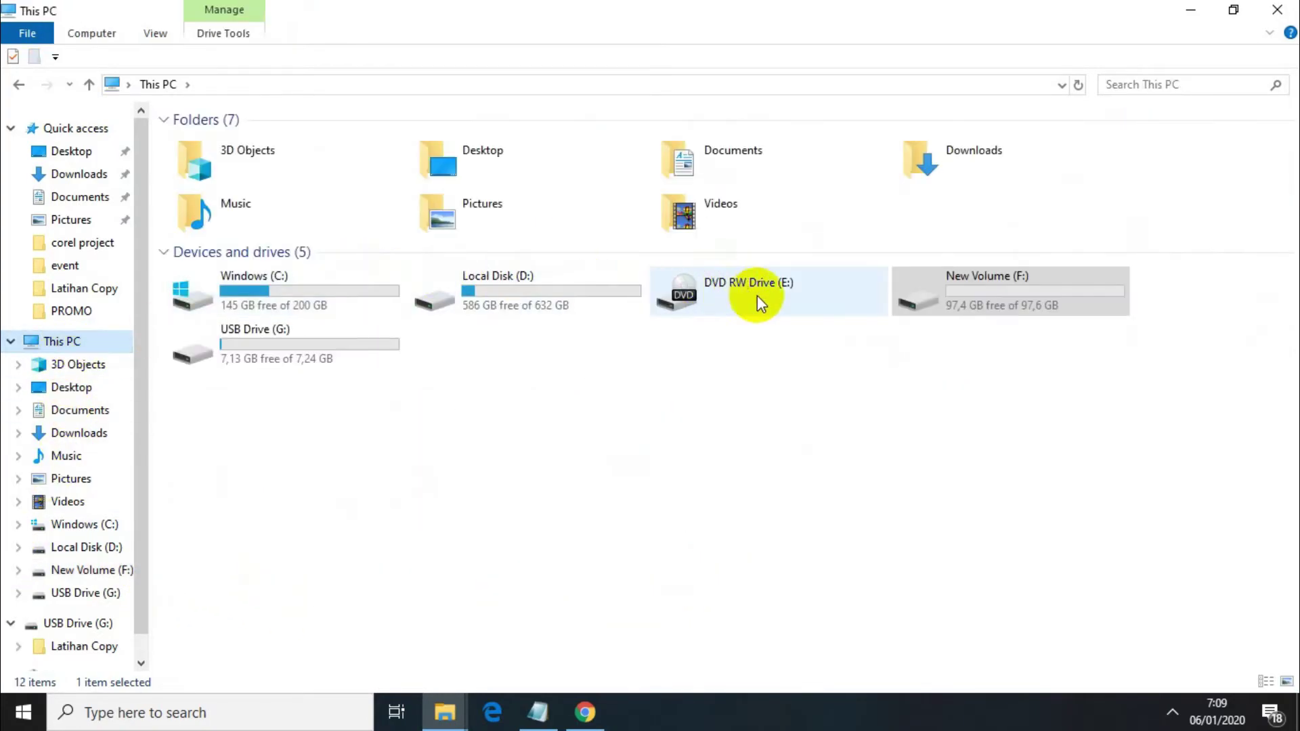
double_click(346, 353)
right_click(472, 363)
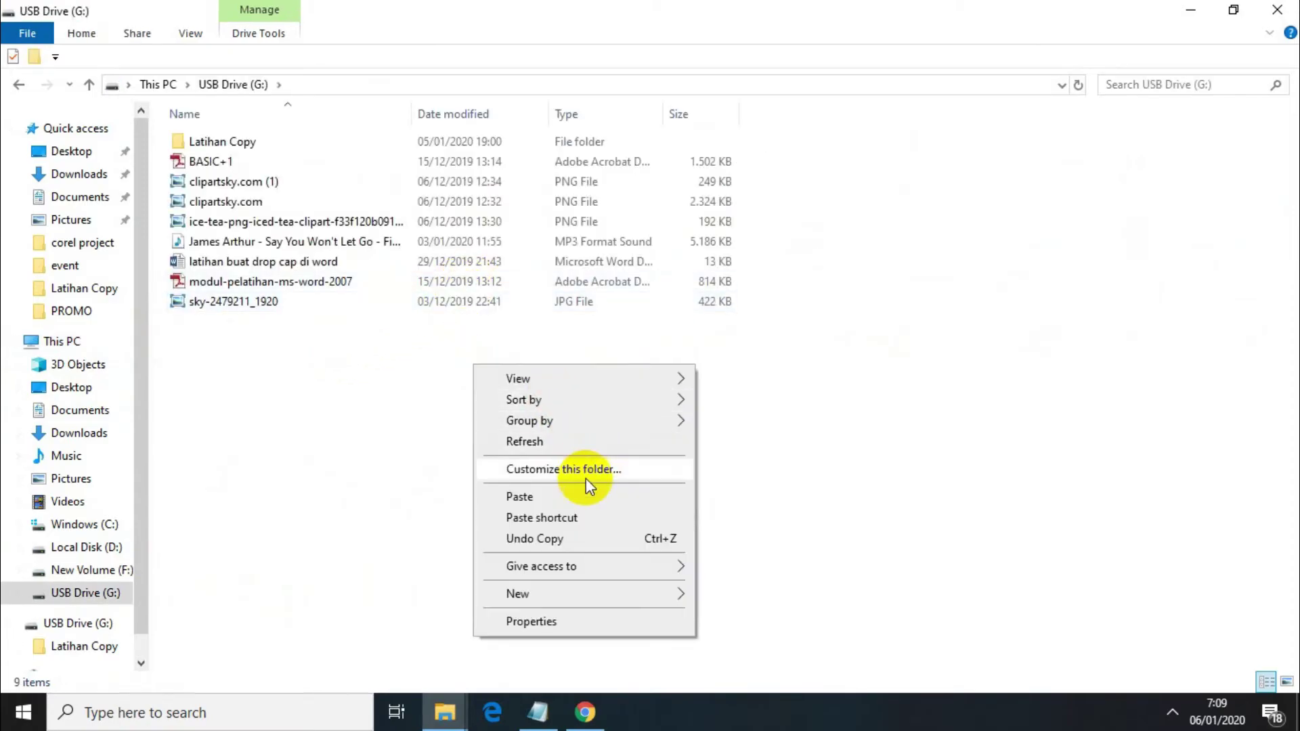
click(569, 495)
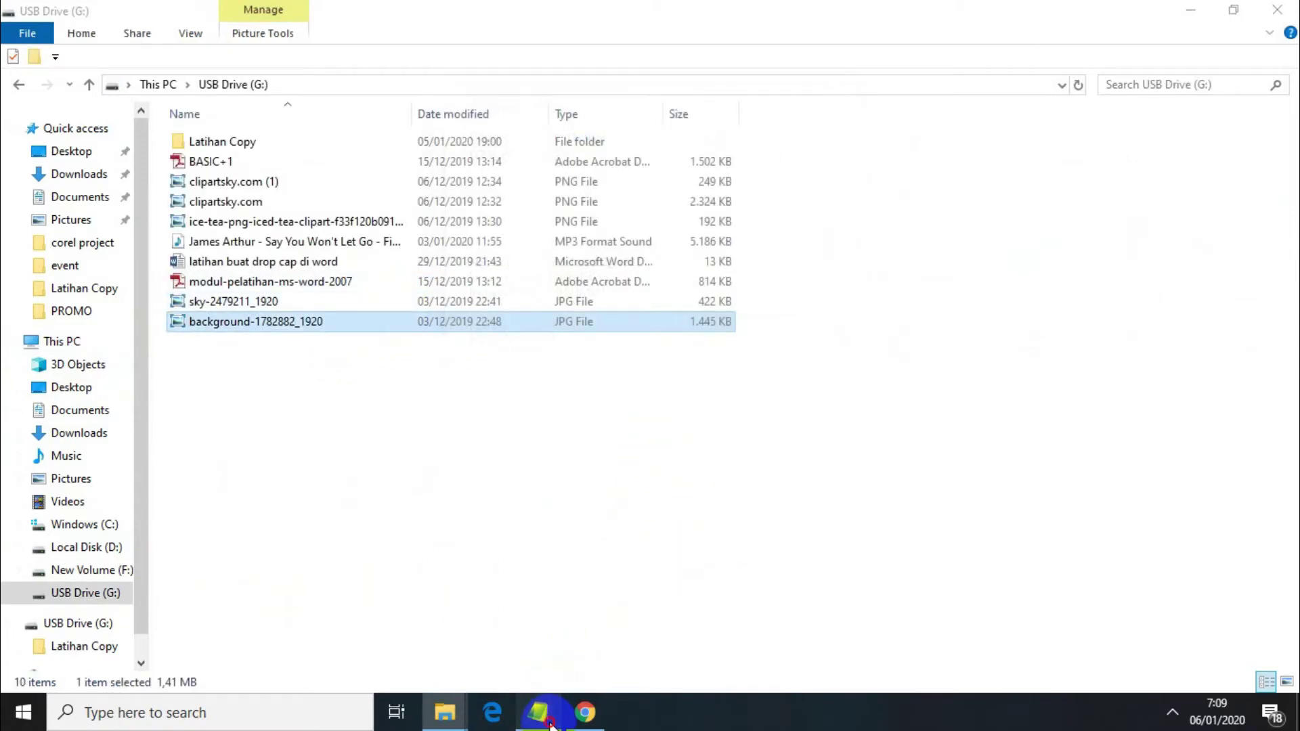
- Point out item 3, Copy Beberapa File, in the Notepad list and switch back to File Explorer
click(539, 712)
click(262, 352)
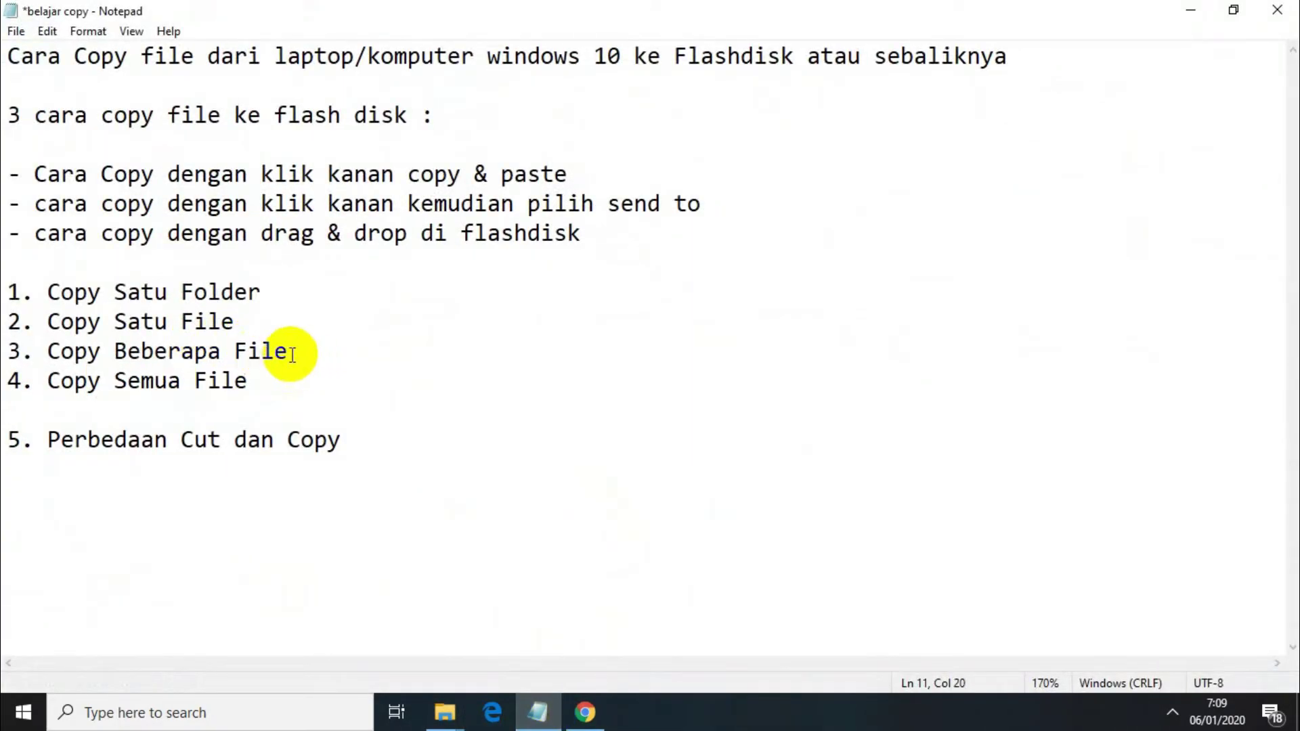
click(443, 712)
click(384, 644)
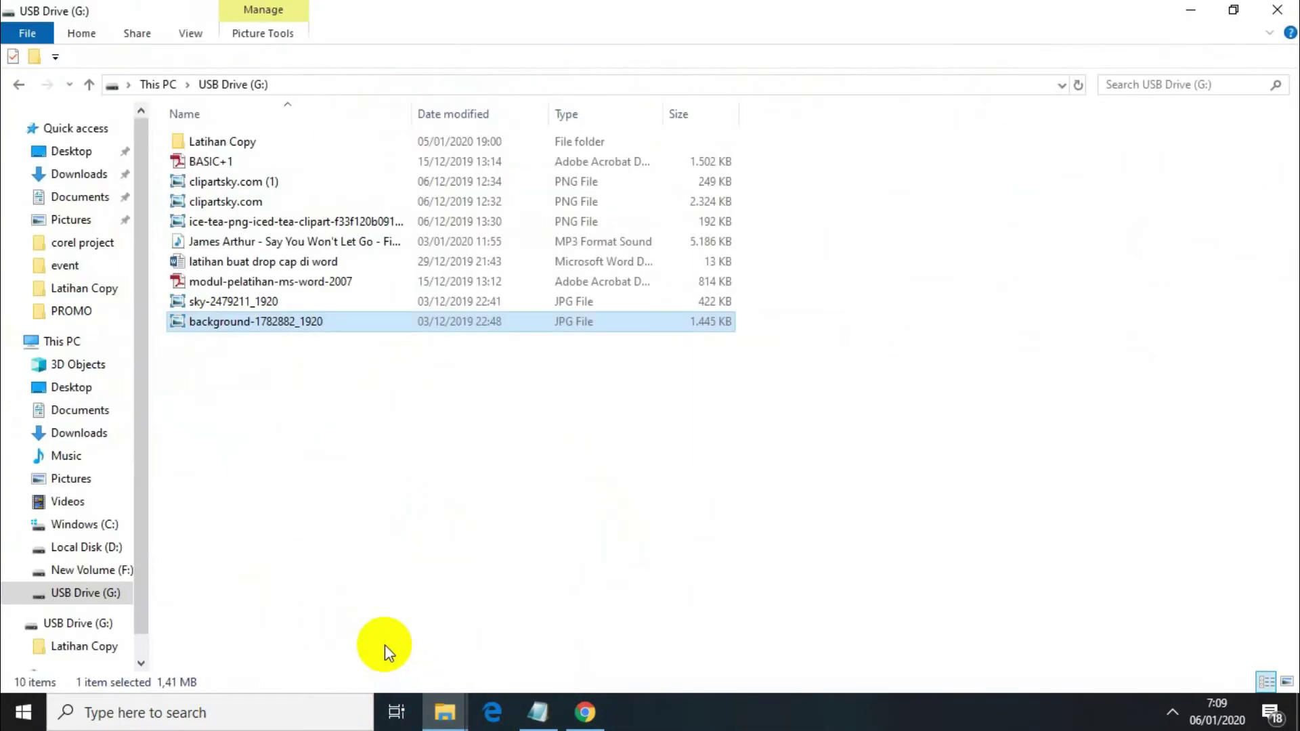
- Go through This PC to New Volume (F:), open Latihan Copy and pick out single files as examples
click(61, 342)
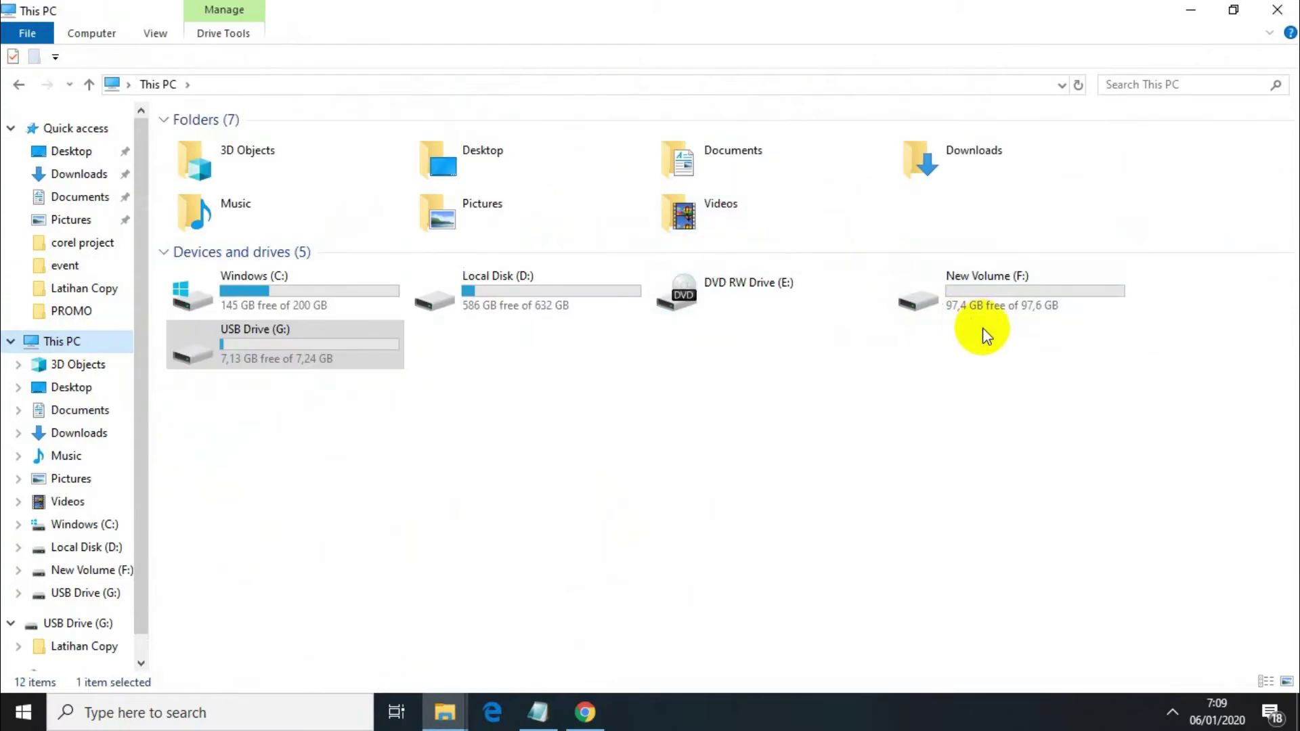
double_click(1007, 293)
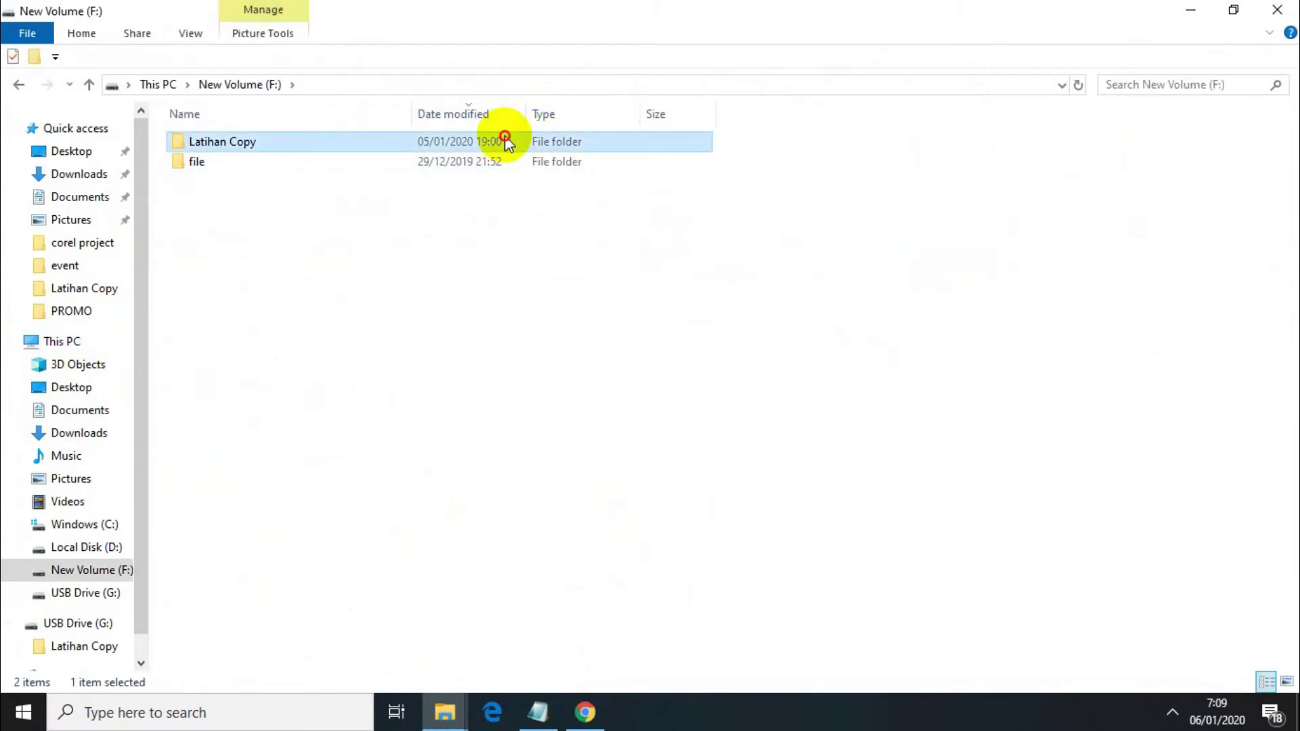
double_click(505, 139)
click(537, 311)
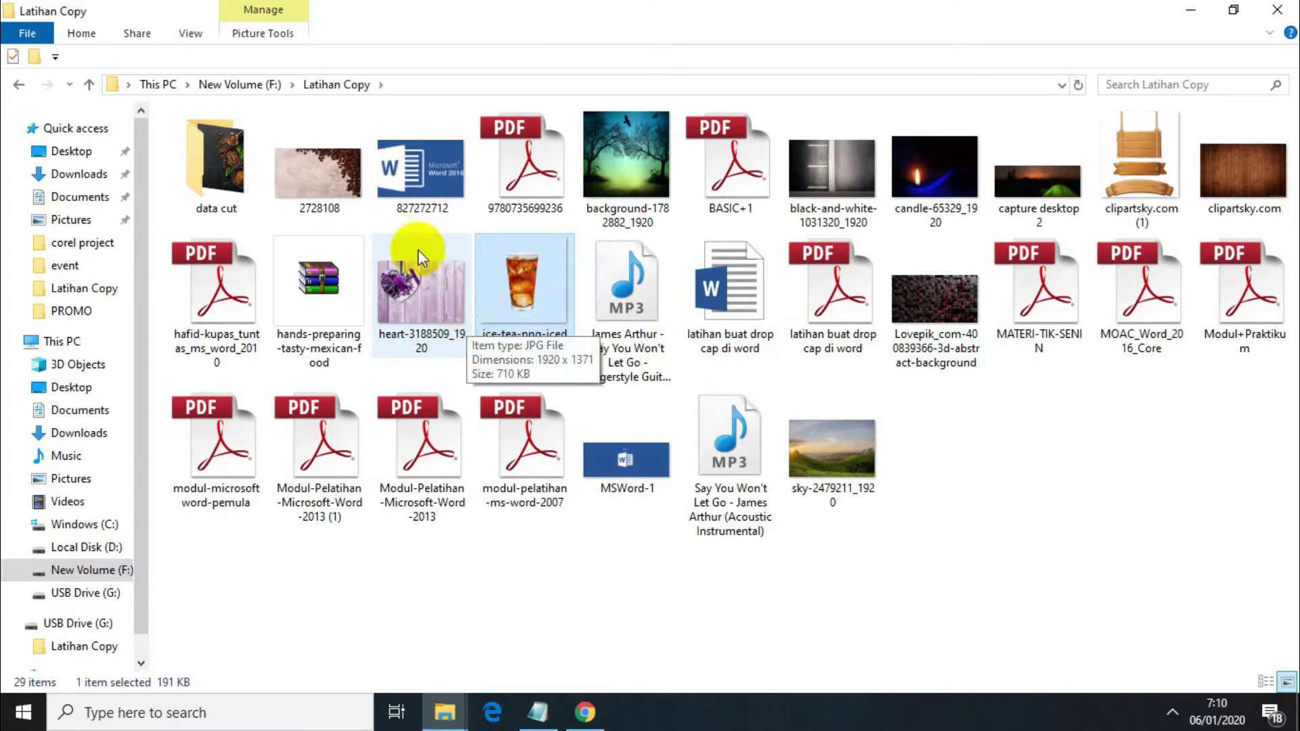
click(439, 202)
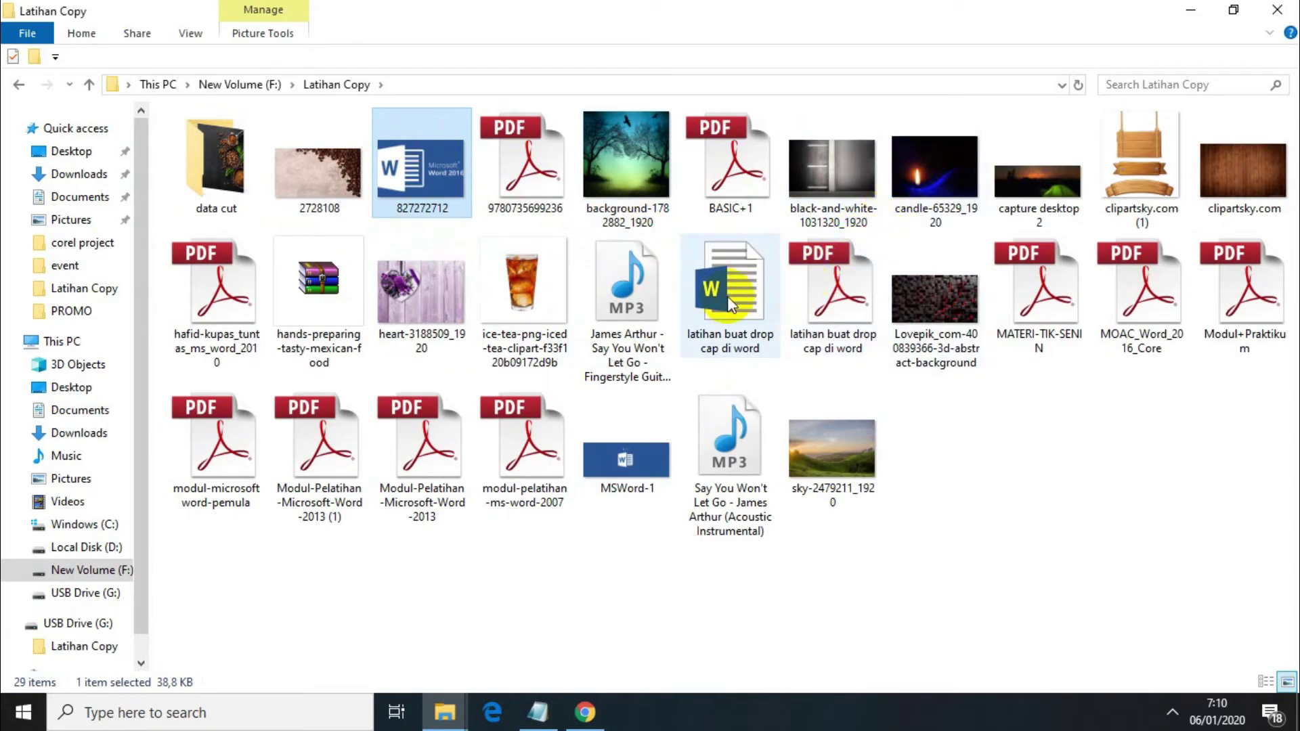
- Select the James Arthur MP3 and the Lovepik, heart, 827272712, background and sky images together and copy them to the clipboard
click(635, 287)
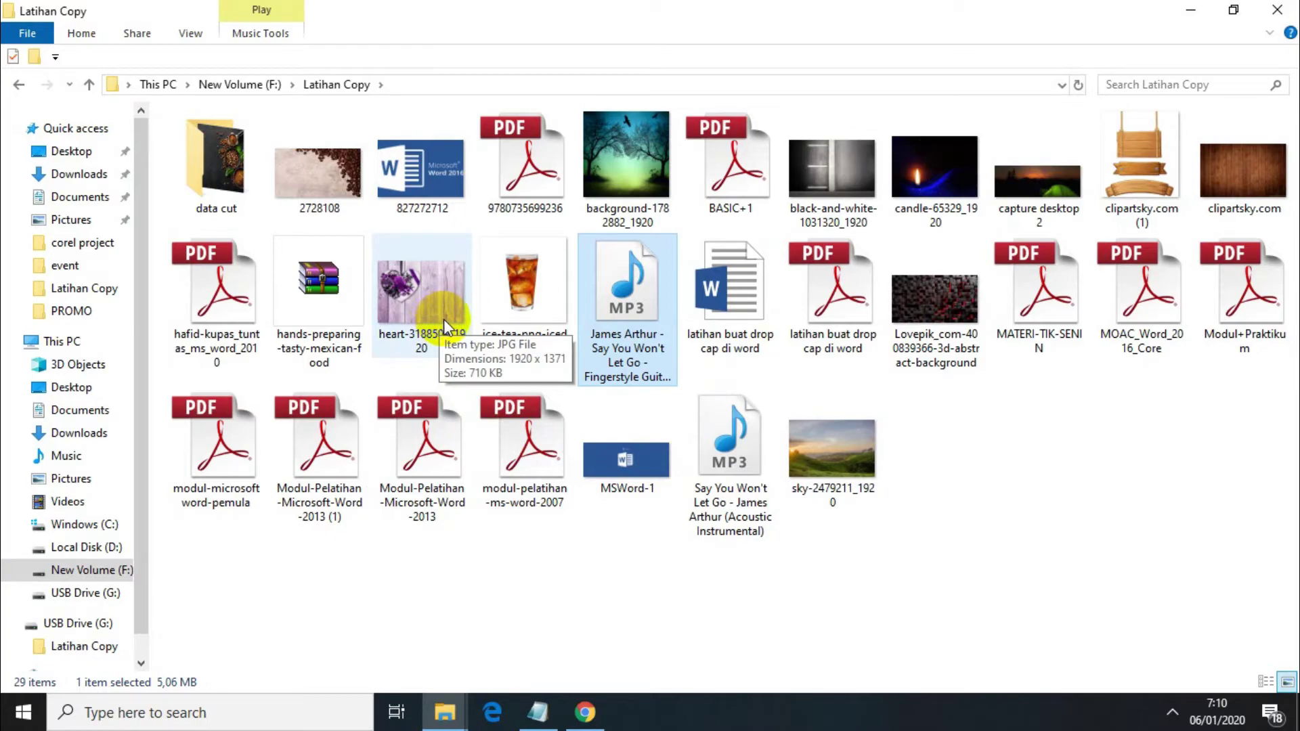
ctrl+click(946, 323)
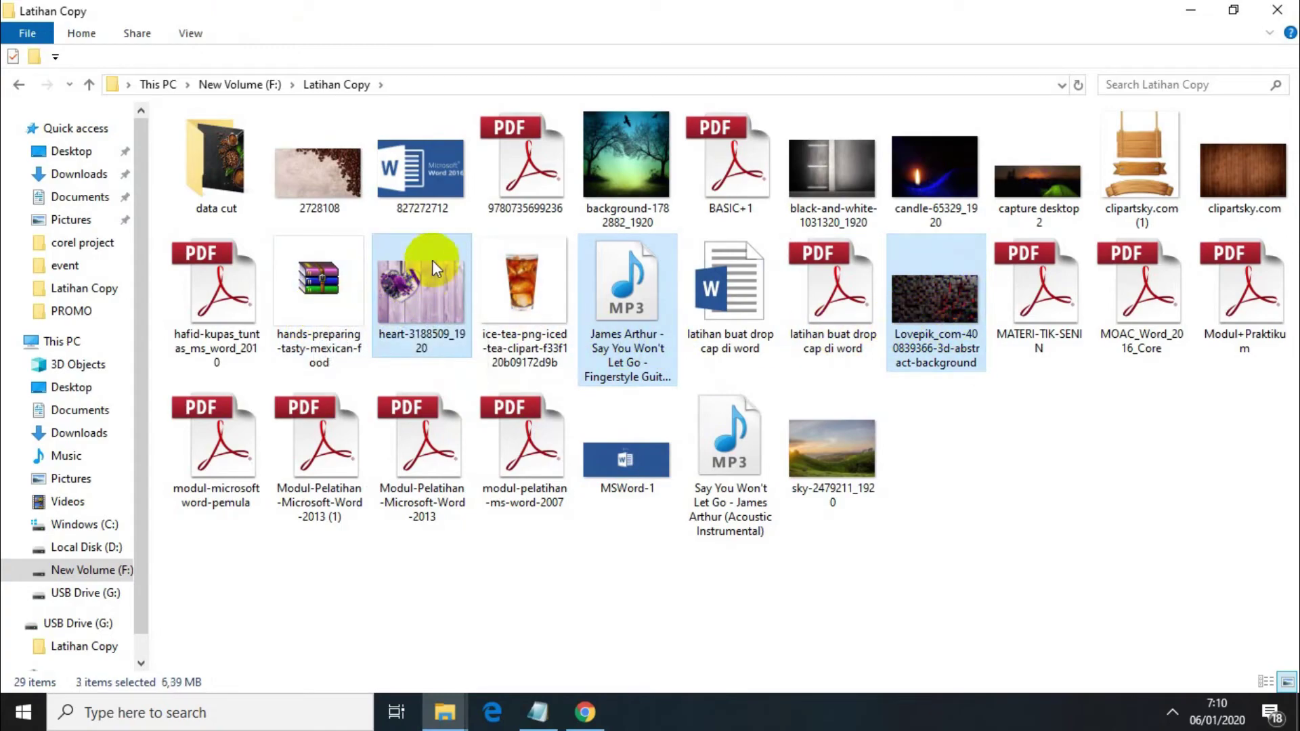
ctrl+click(420, 165)
ctrl+click(632, 148)
ctrl+click(788, 457)
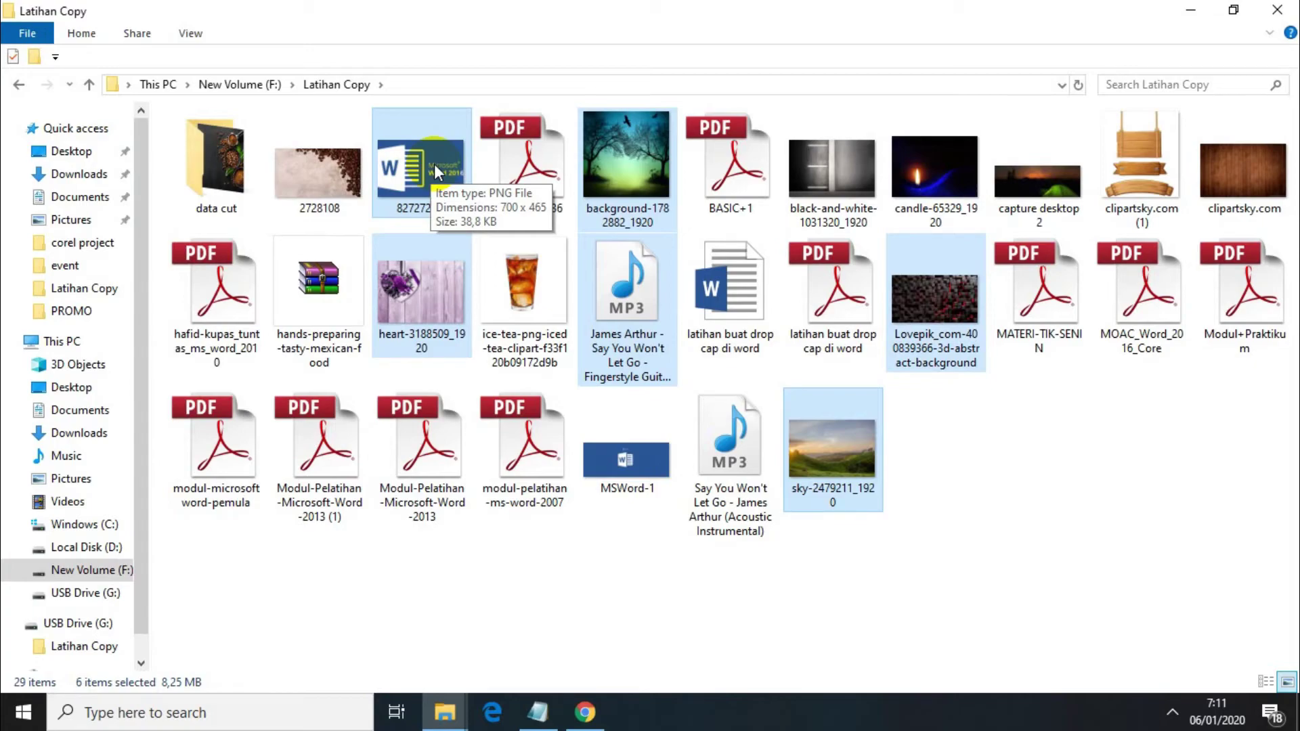
right_click(414, 144)
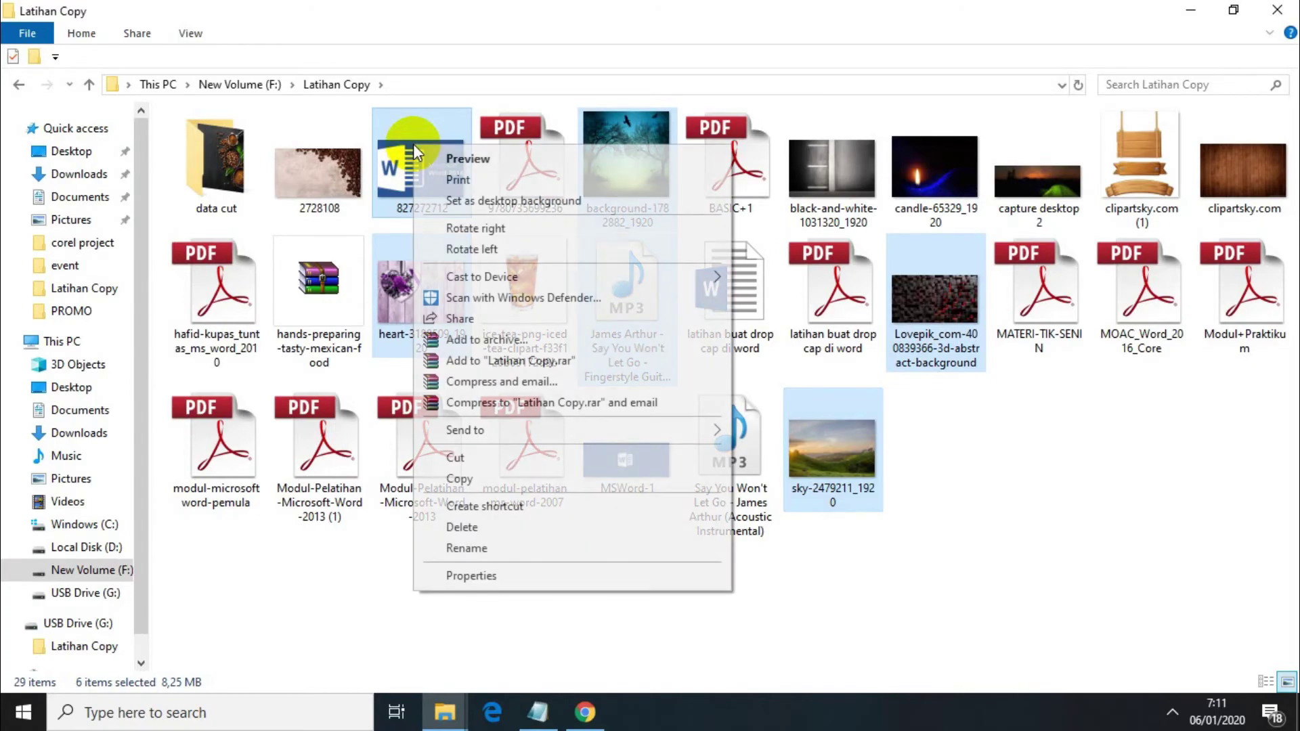
click(541, 480)
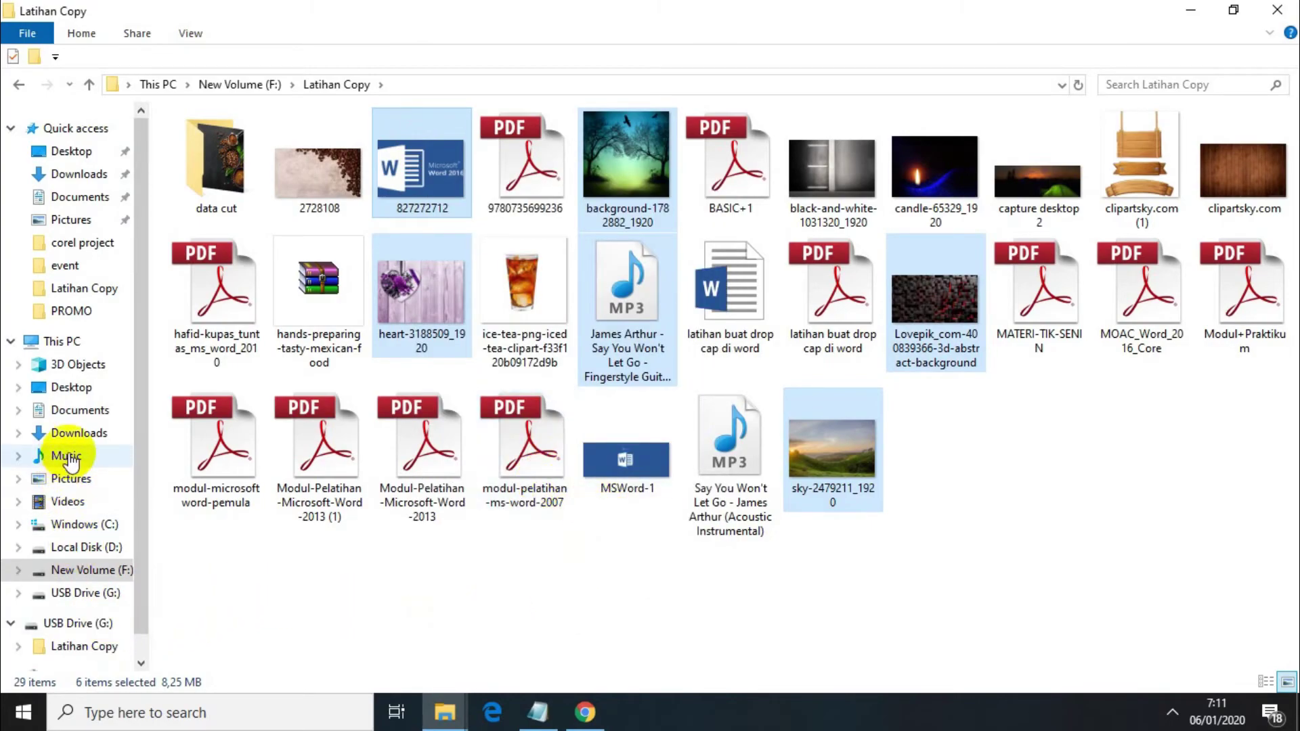
- Create a new folder named bberapa file on USB Drive (G:) and open it
click(61, 341)
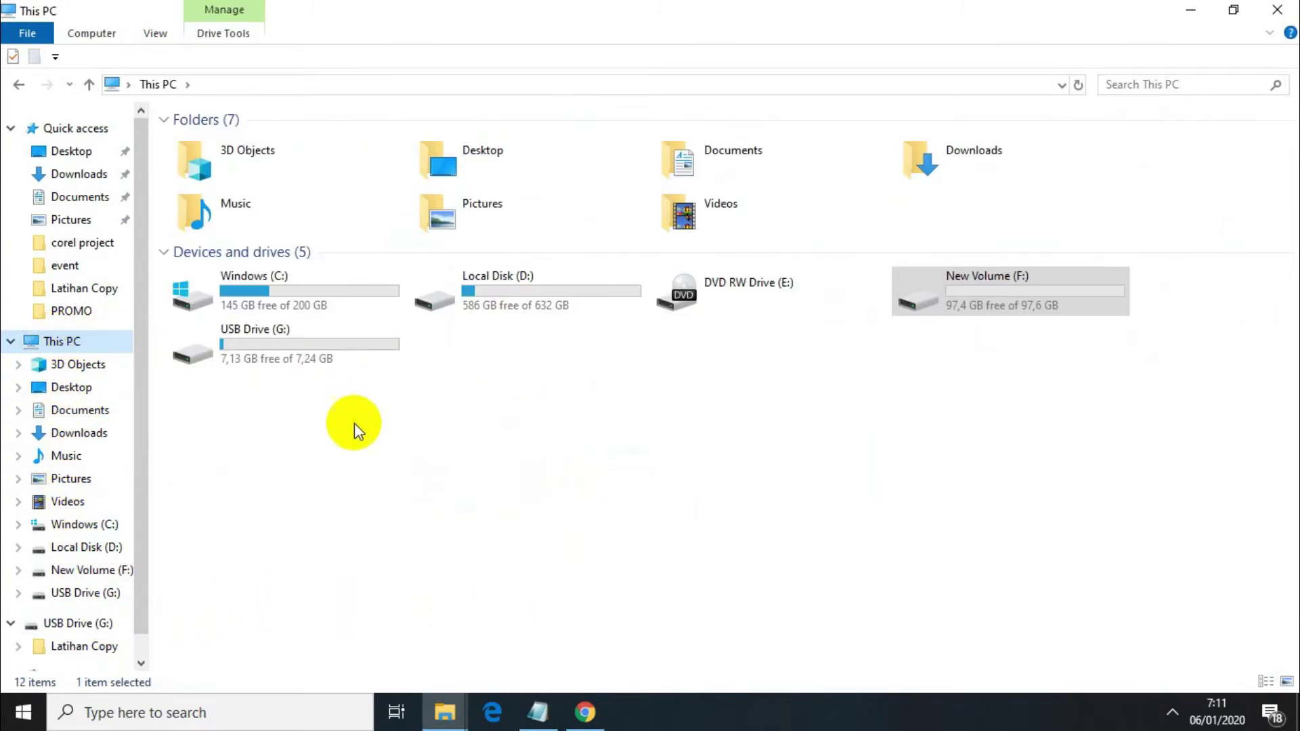
double_click(343, 361)
right_click(462, 373)
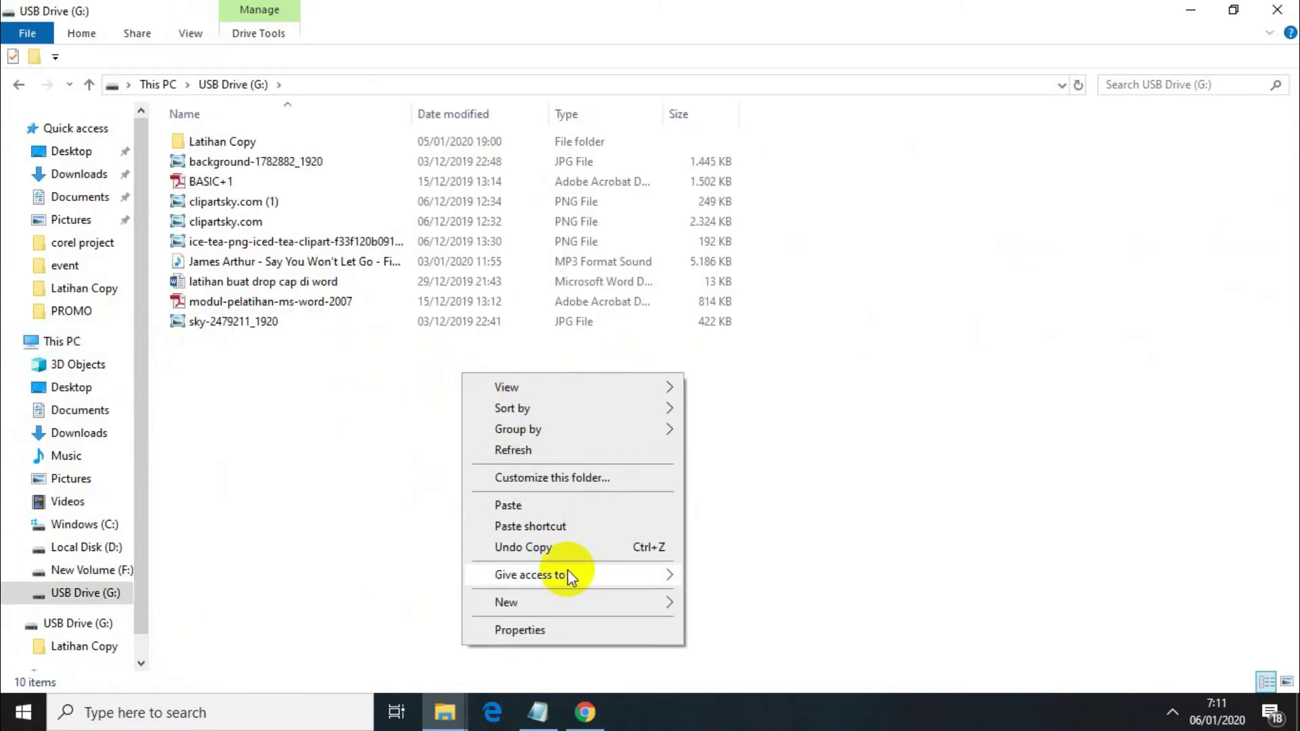
mouse_move(584, 603)
click(771, 363)
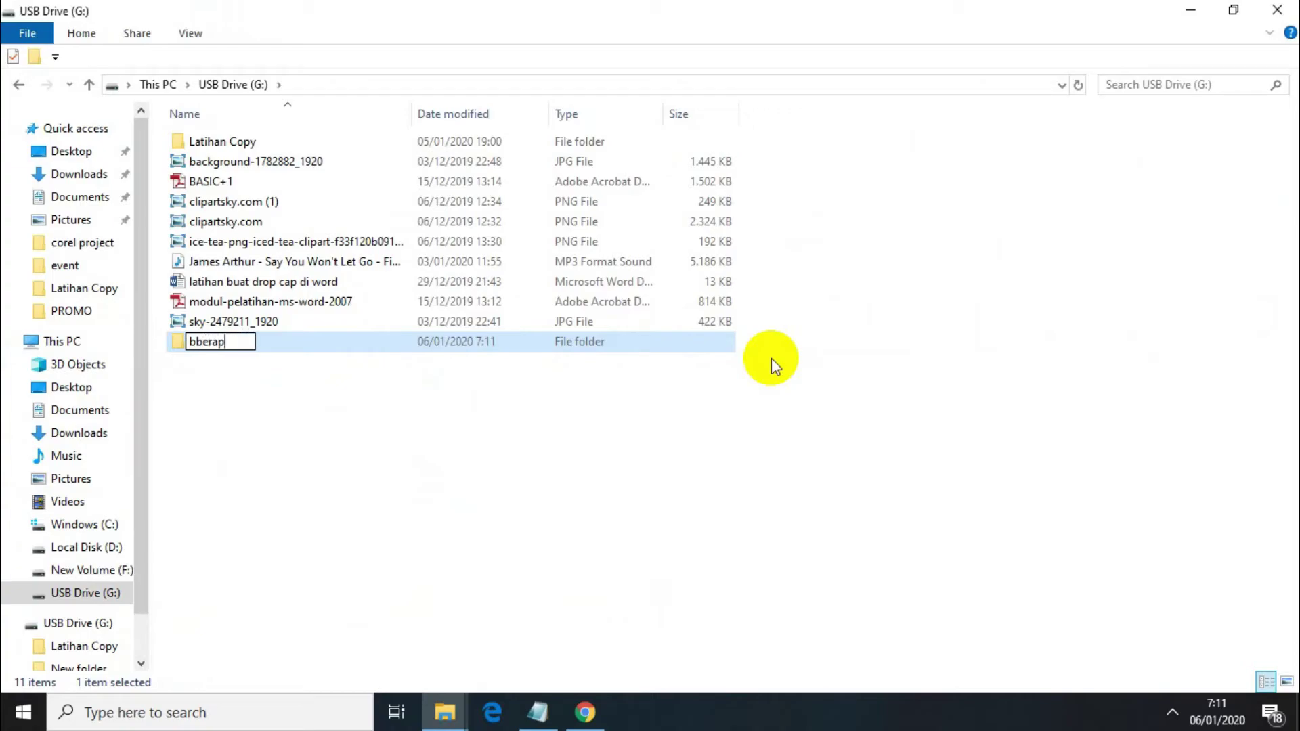
key(Return)
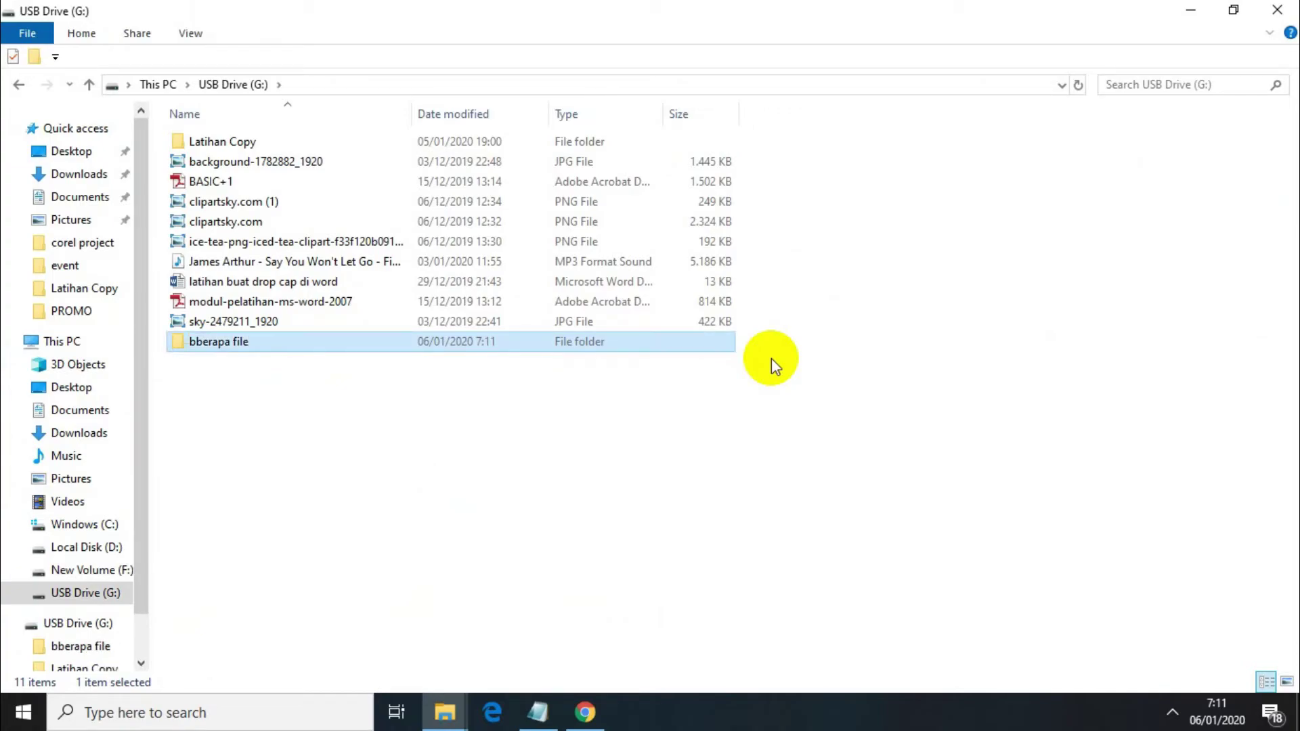
key(Return)
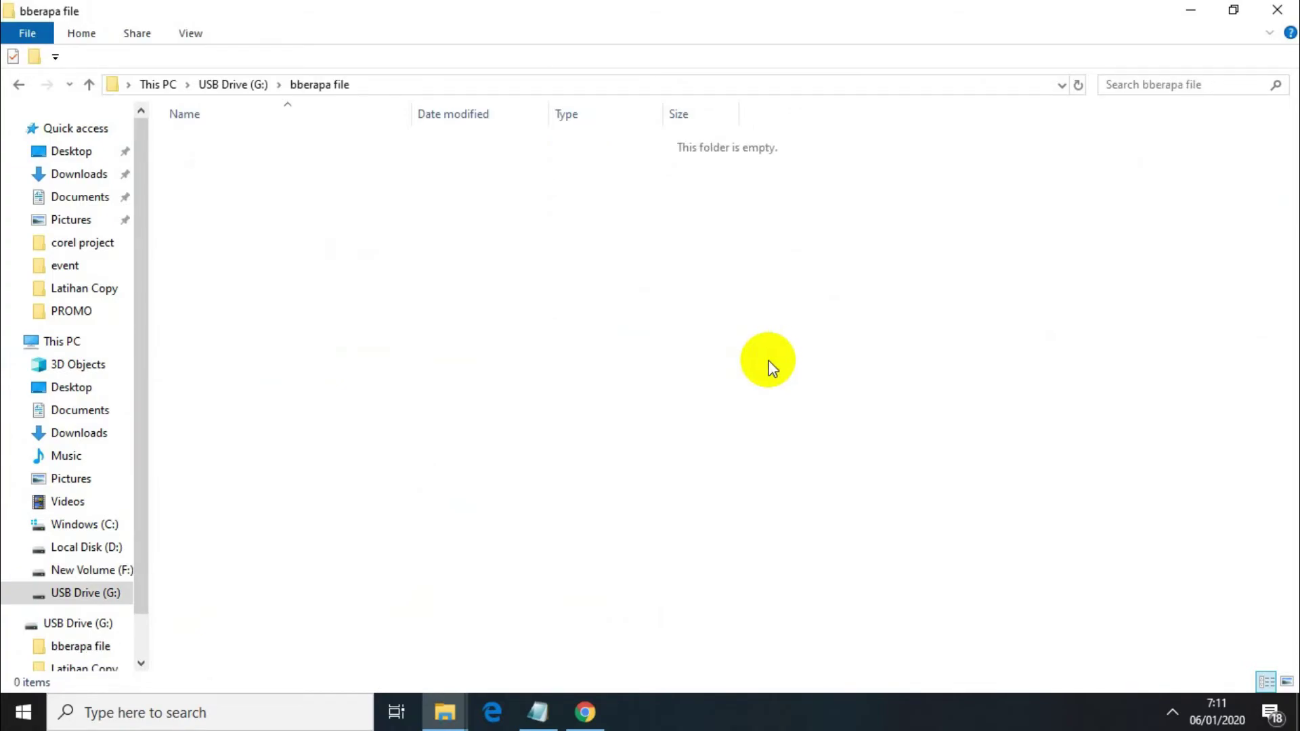
- Paste the copied files into the bberapa file folder and display them as large icons
key(ctrl+v)
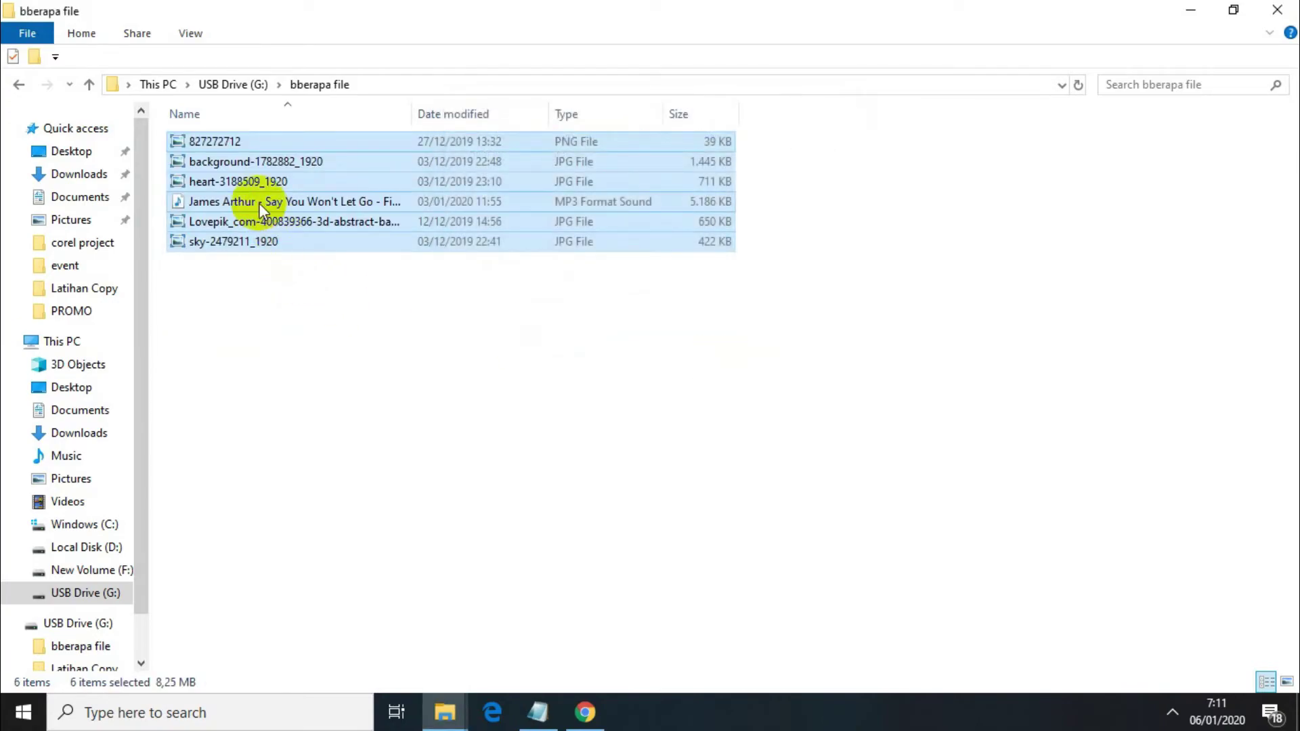
click(348, 357)
right_click(355, 366)
mouse_move(562, 369)
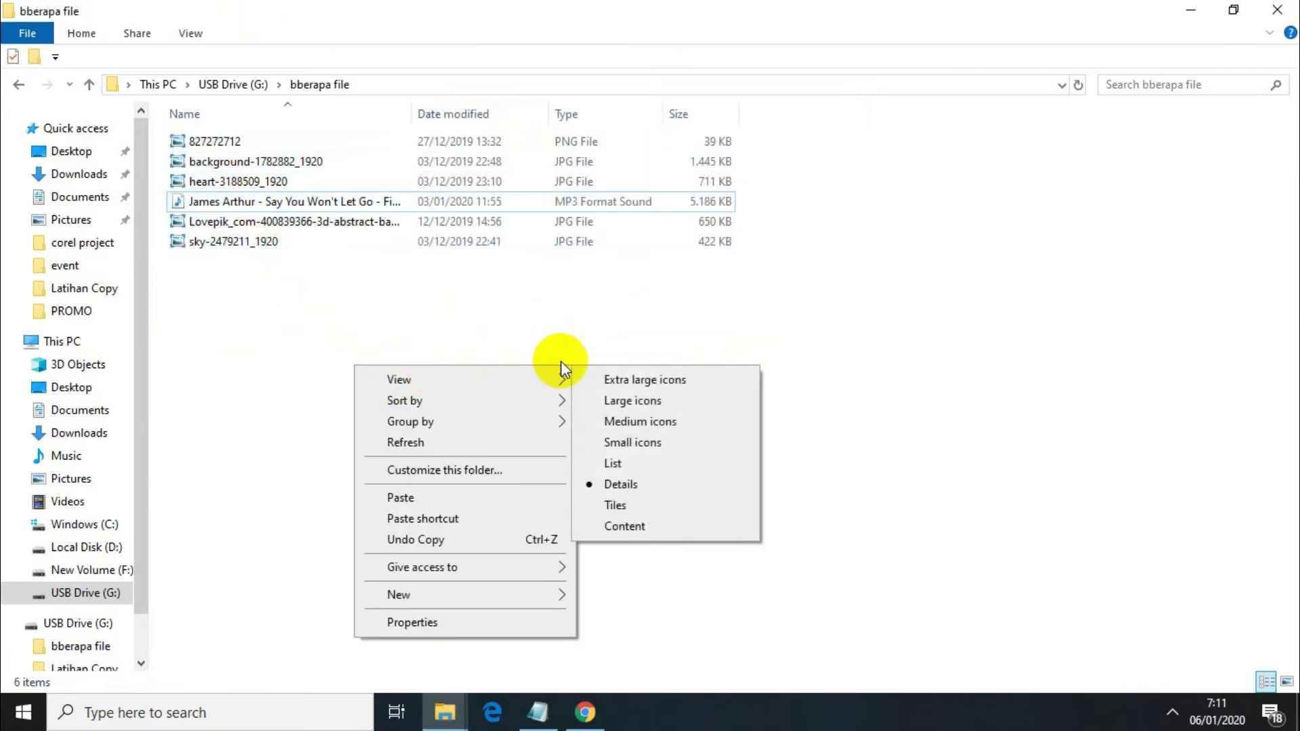
click(661, 400)
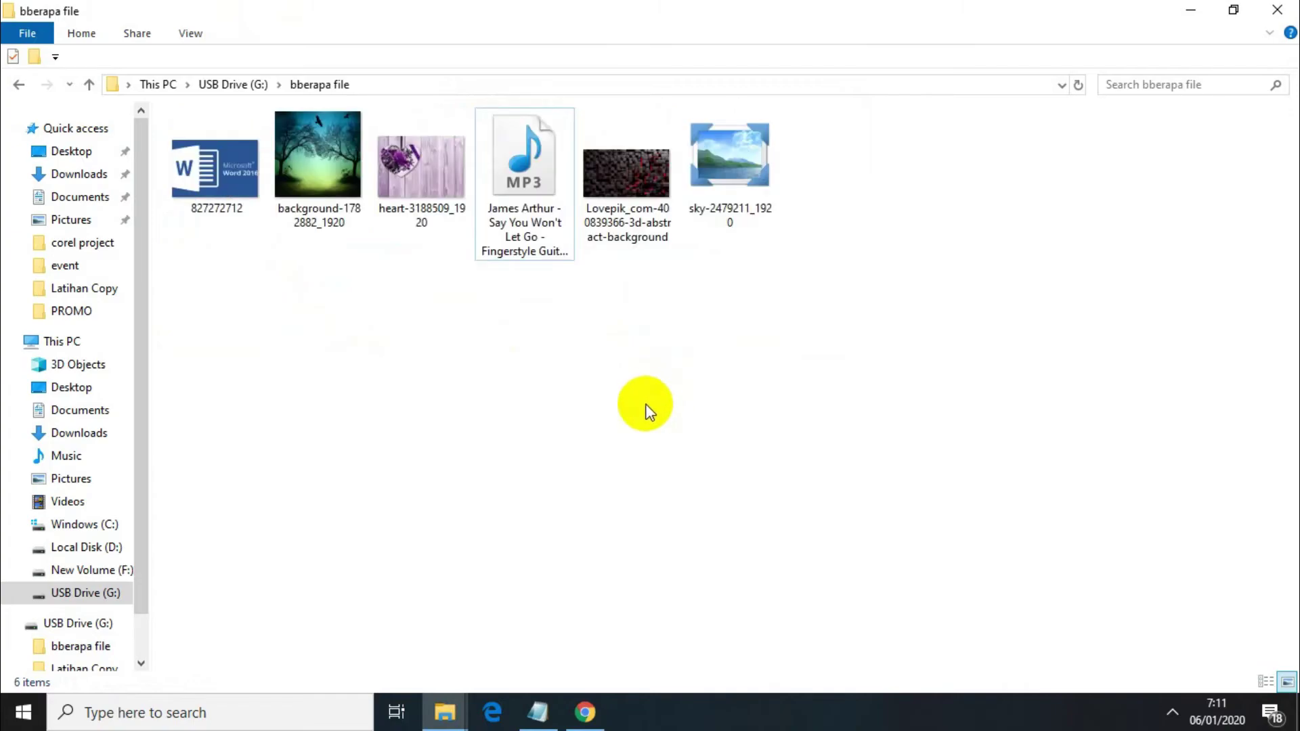
- Point out item 4, Copy Semua File, in the Notepad list and return to This PC in File Explorer
click(539, 711)
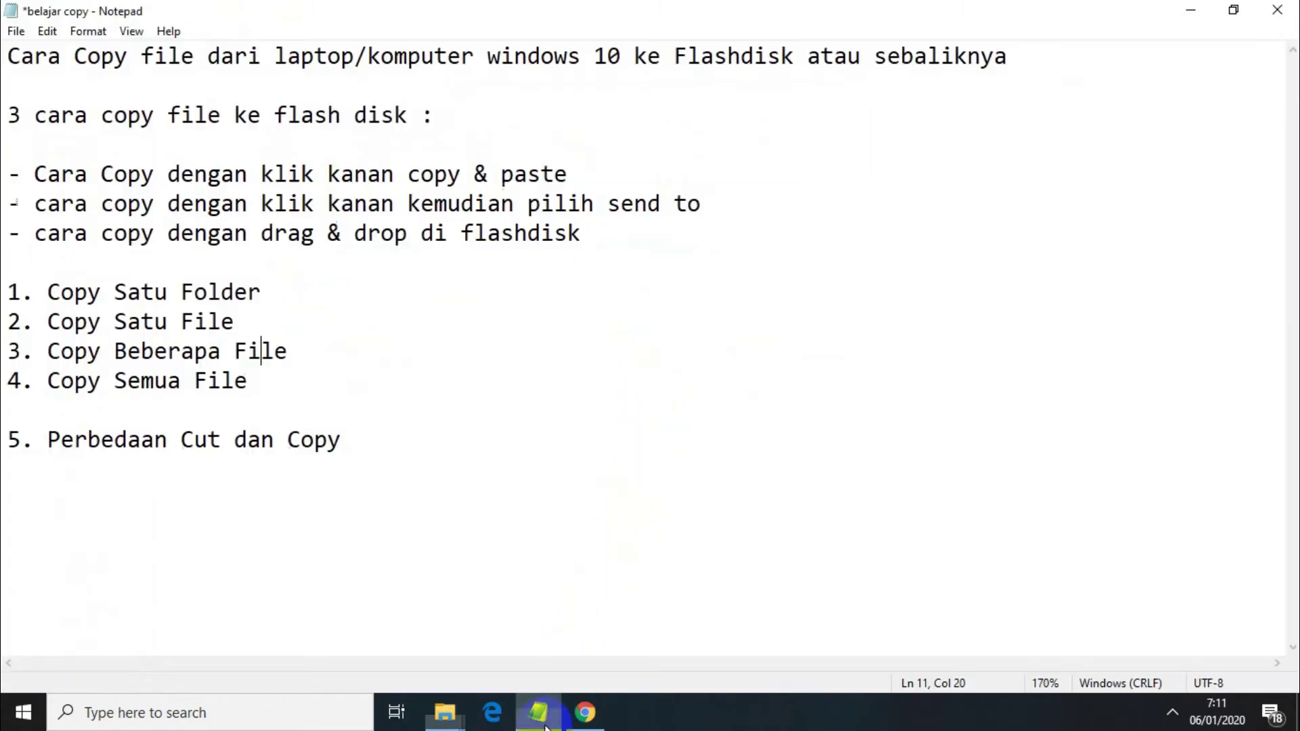
click(290, 383)
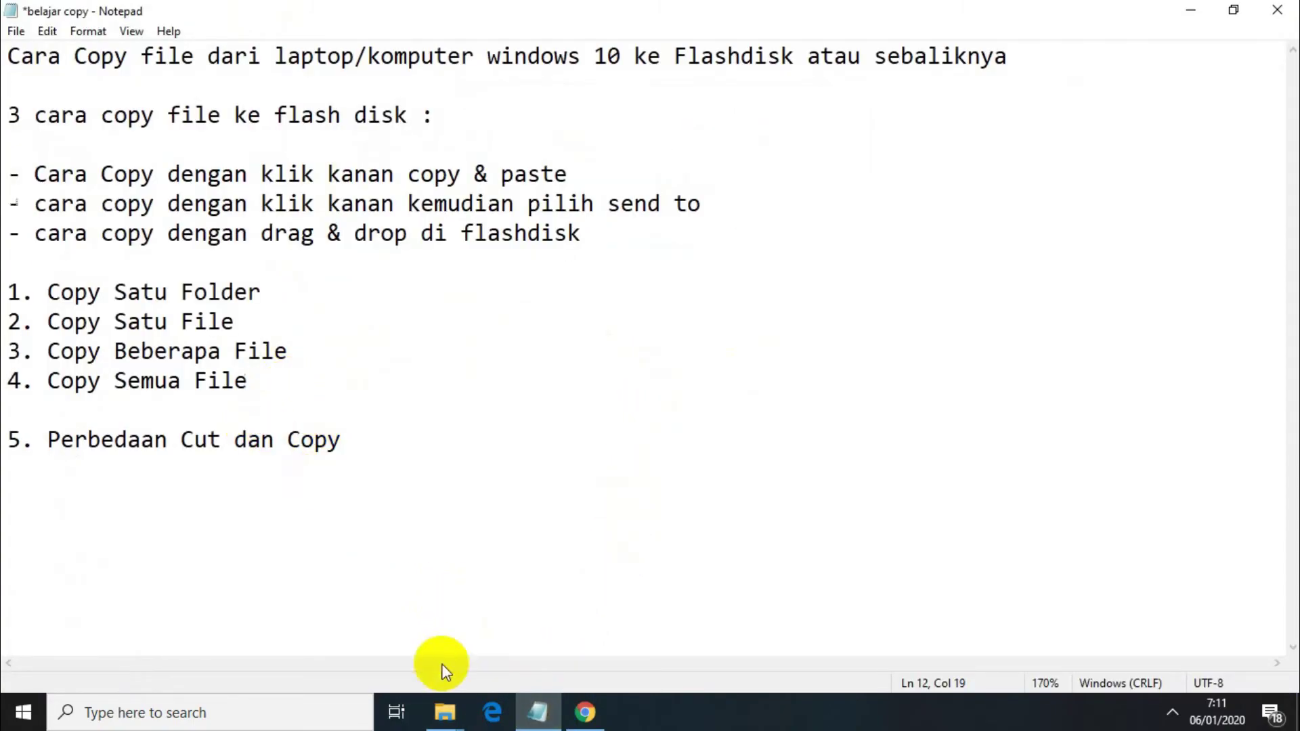
mouse_move(444, 711)
click(416, 649)
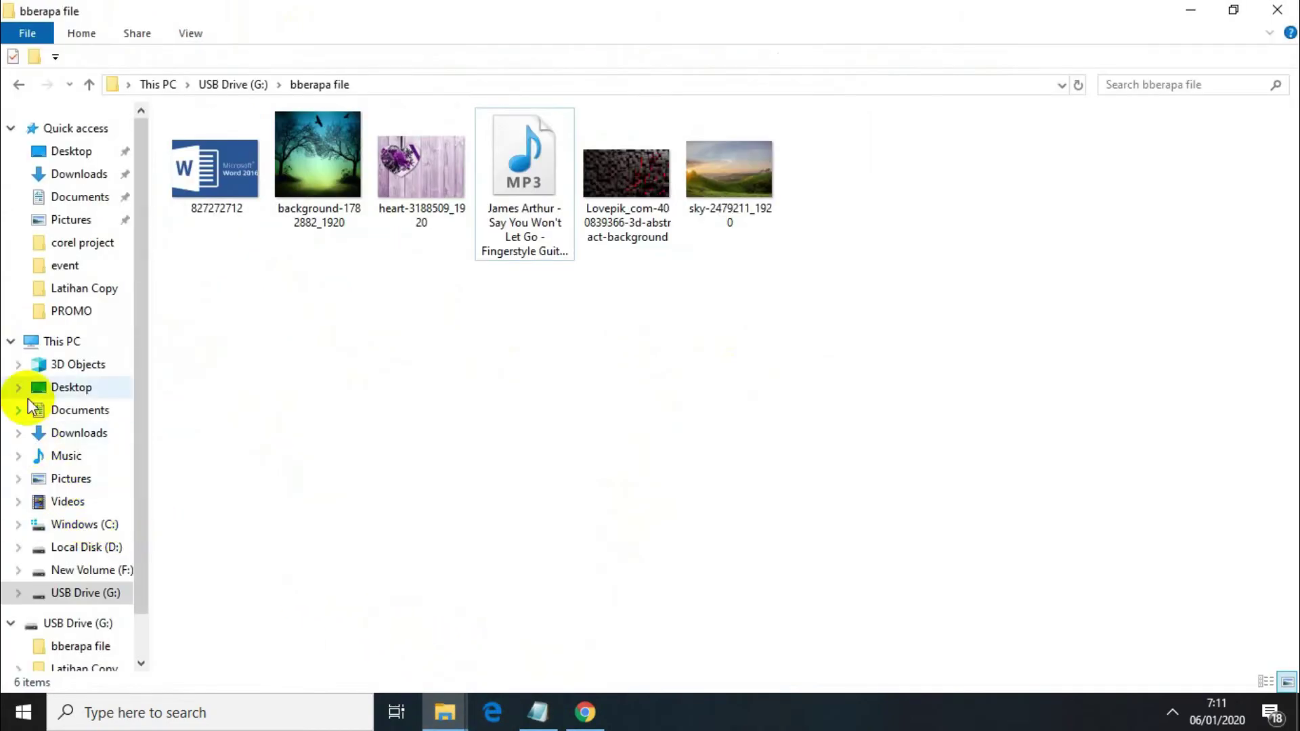
click(31, 341)
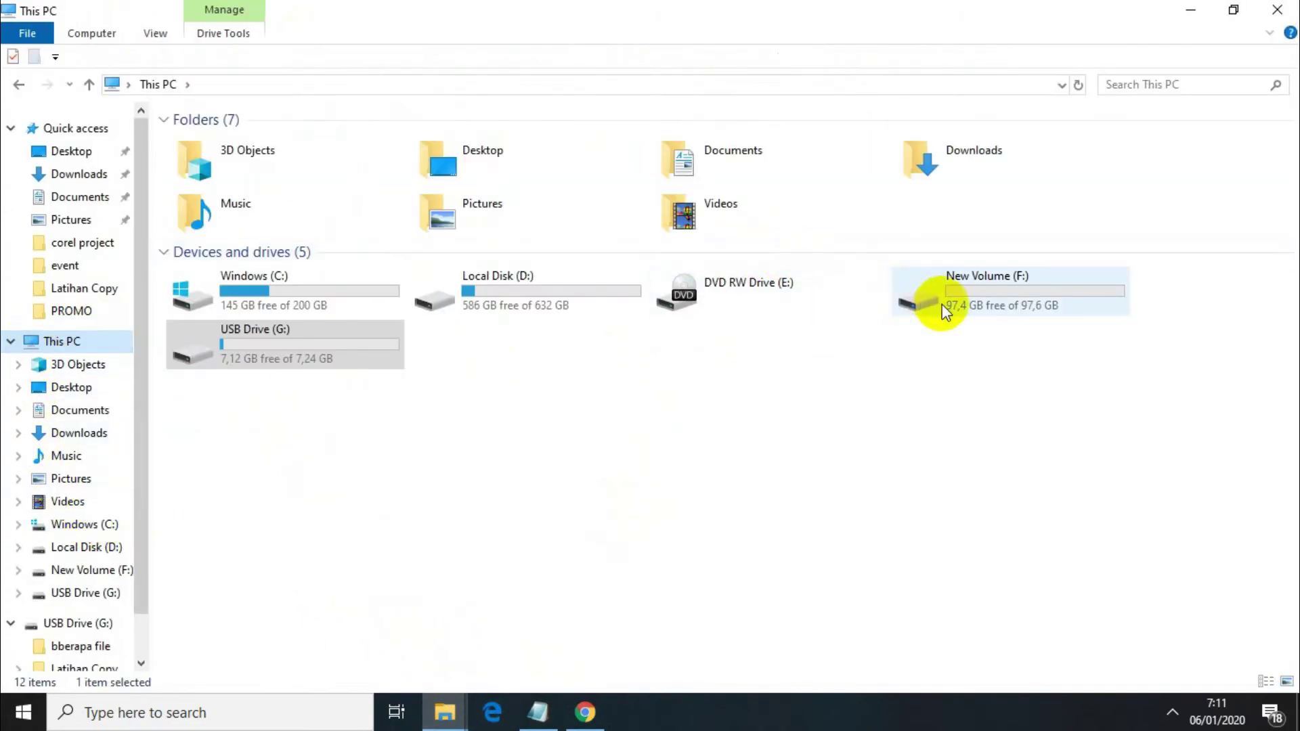
- Open the Latihan Copy folder on New Volume (F:)
double_click(941, 303)
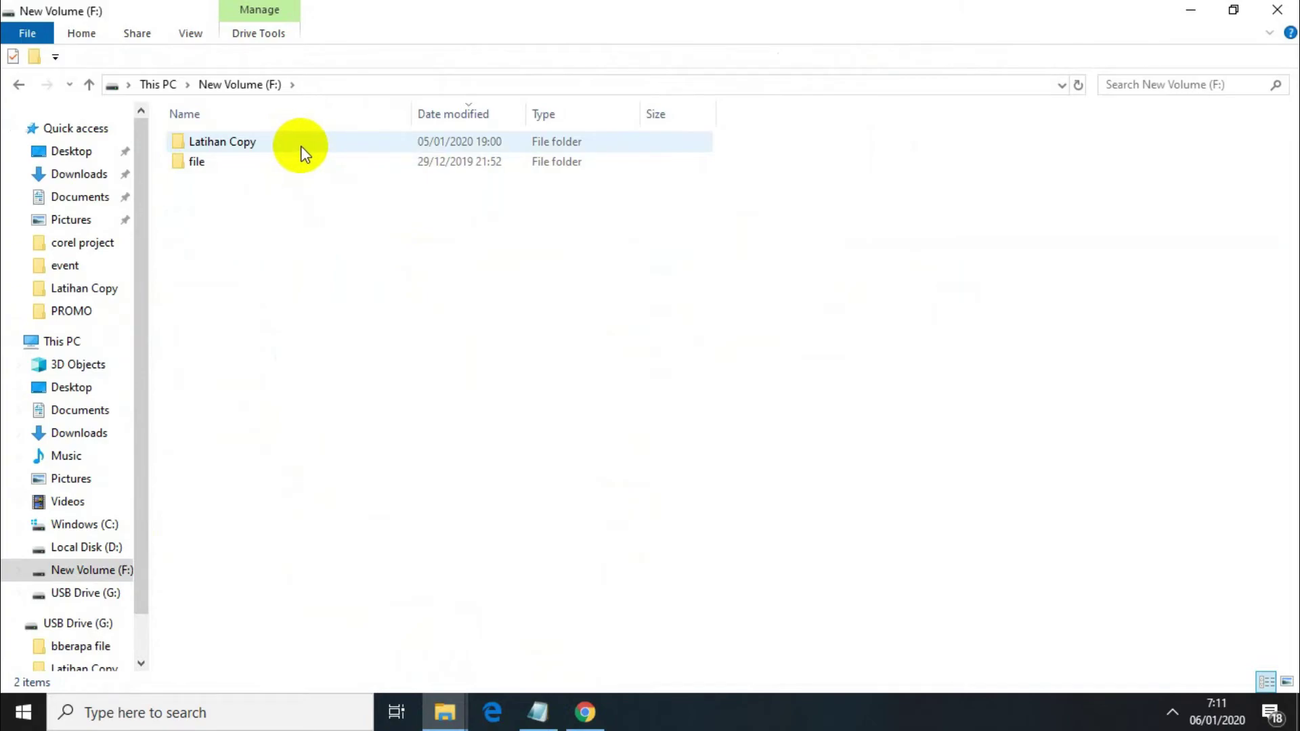
click(357, 145)
right_click(357, 144)
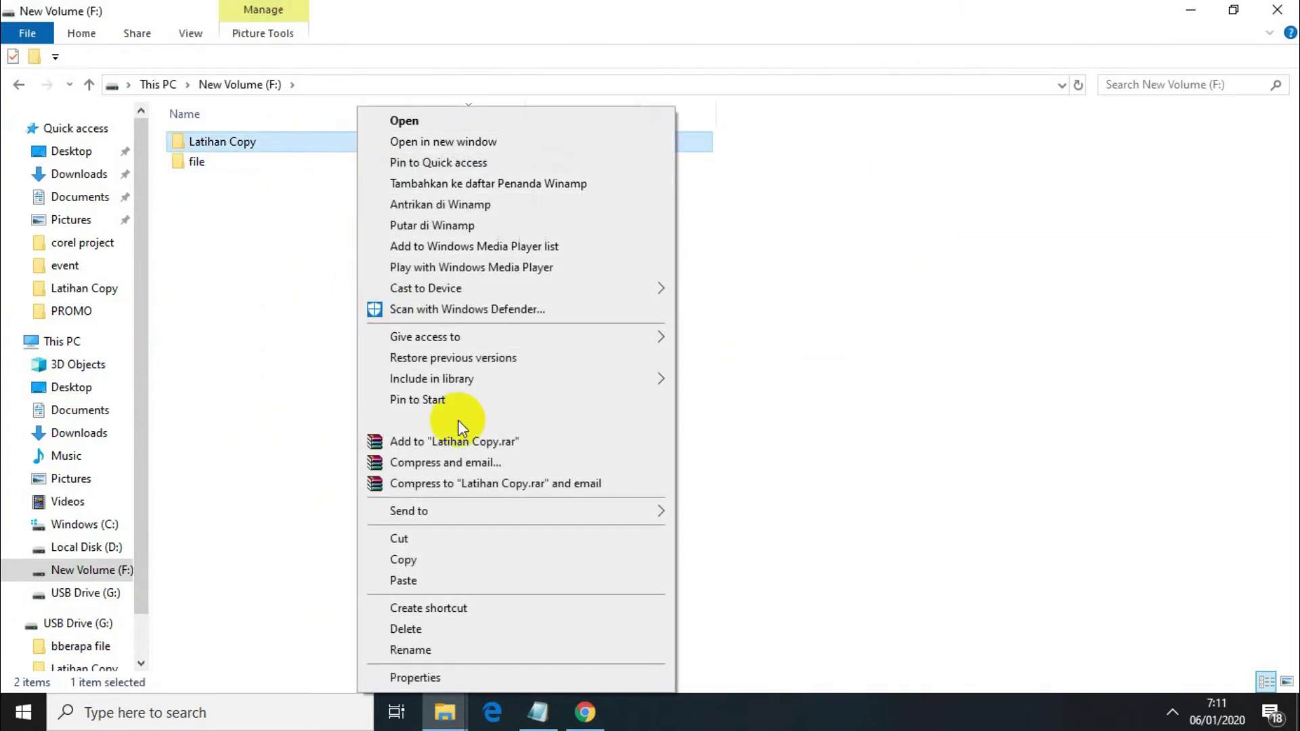
double_click(282, 142)
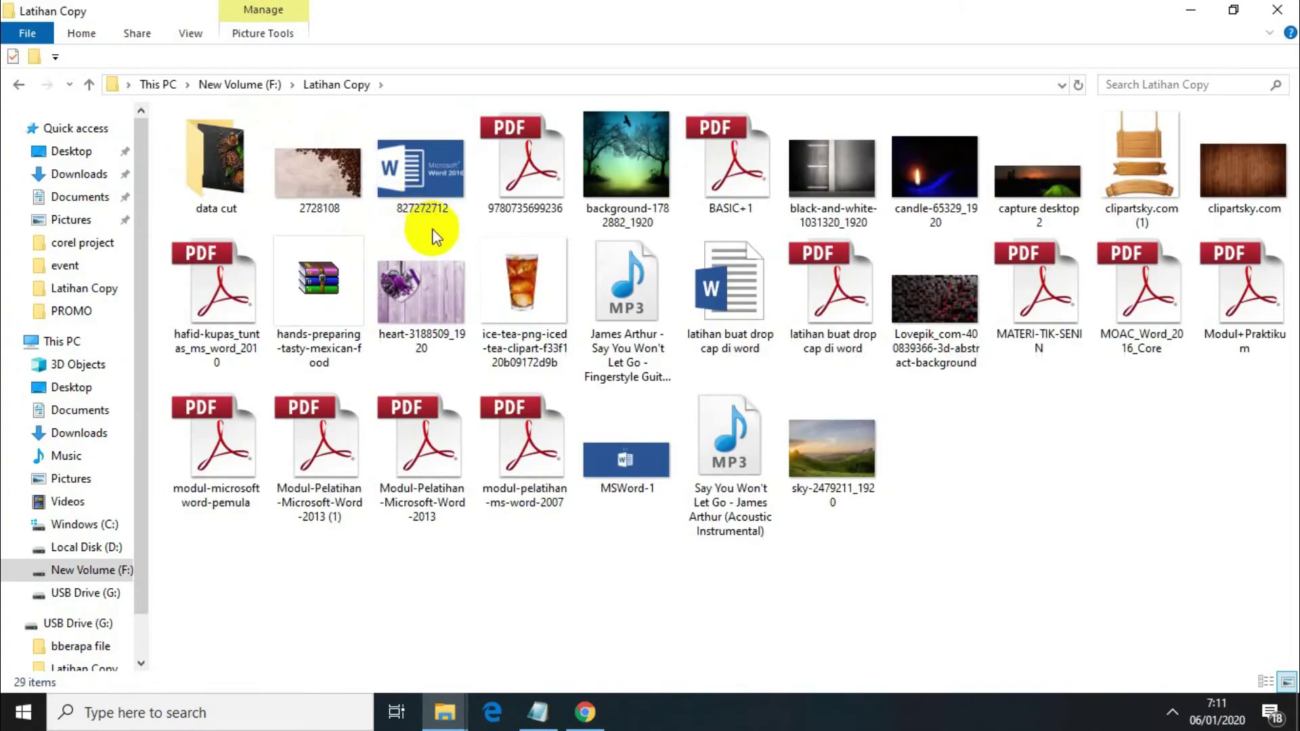
- Demonstrate selecting everything in the Latihan Copy folder and clear the selection again
click(522, 311)
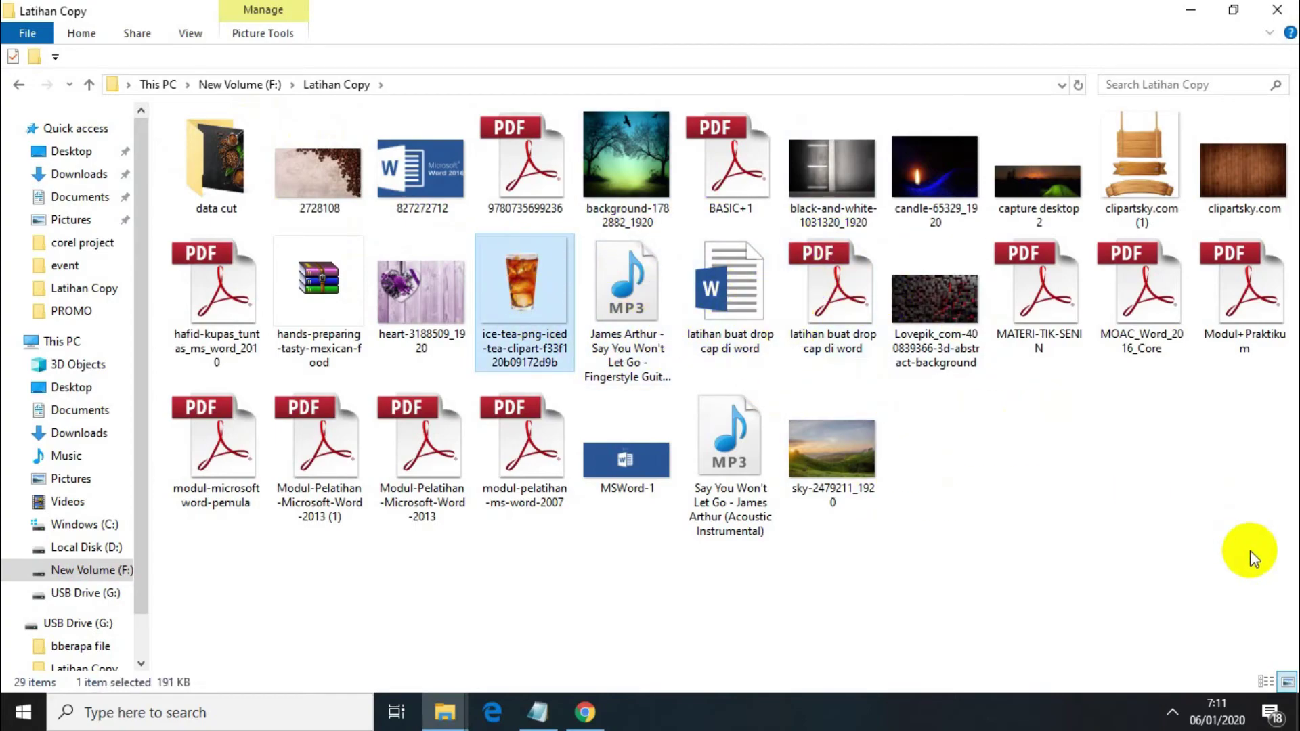
click(1159, 545)
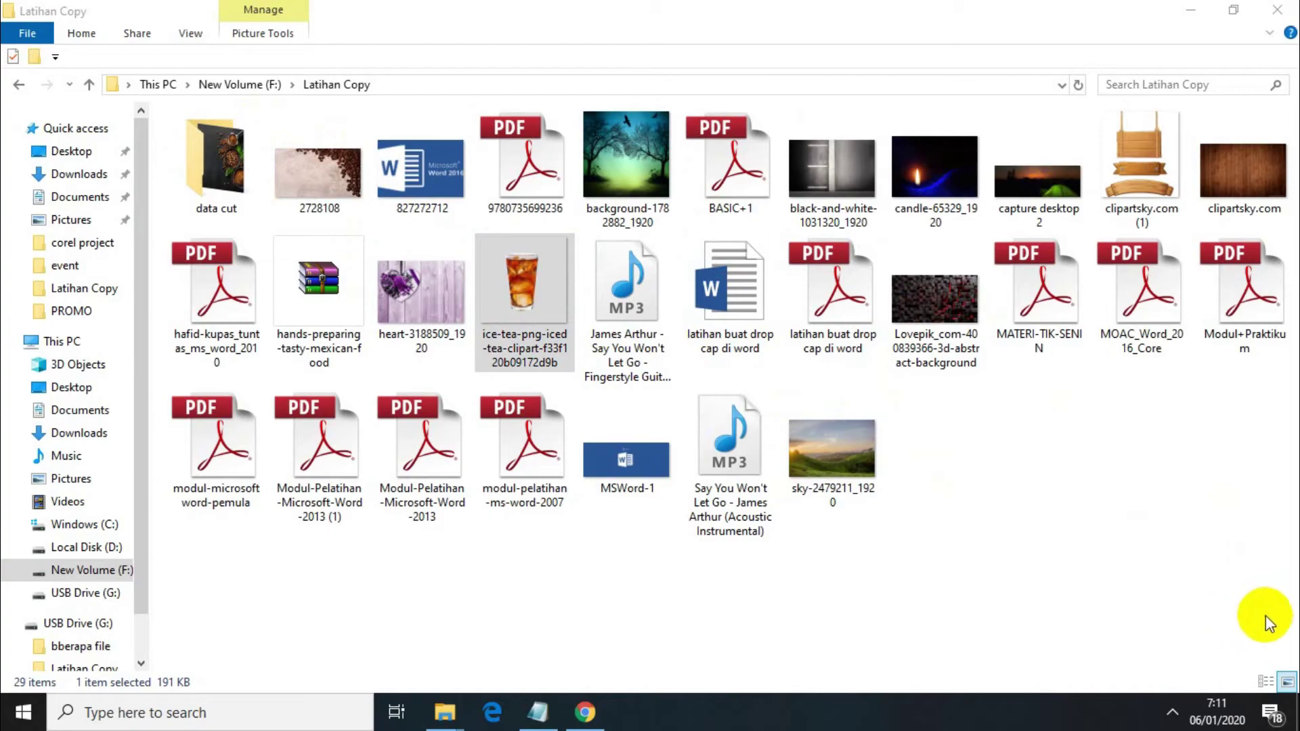
drag(1267, 615, 166, 79)
click(408, 176)
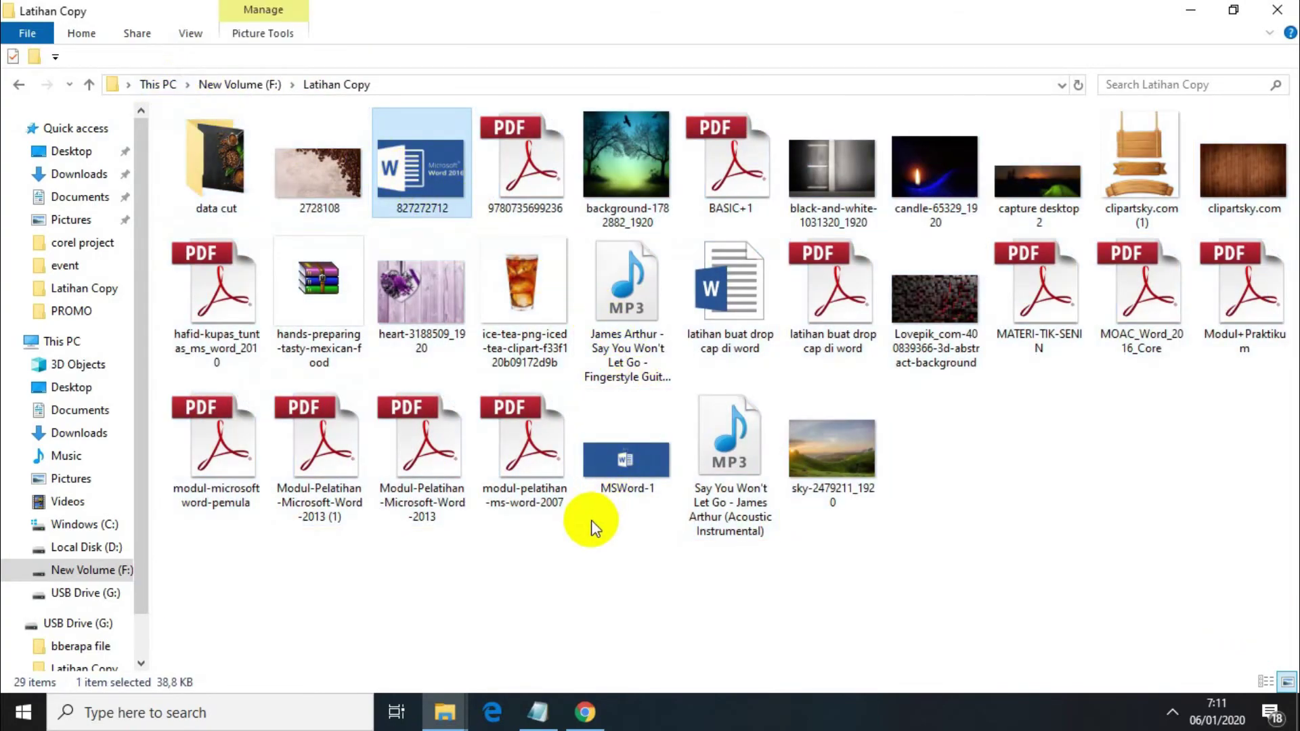
key(ctrl+a)
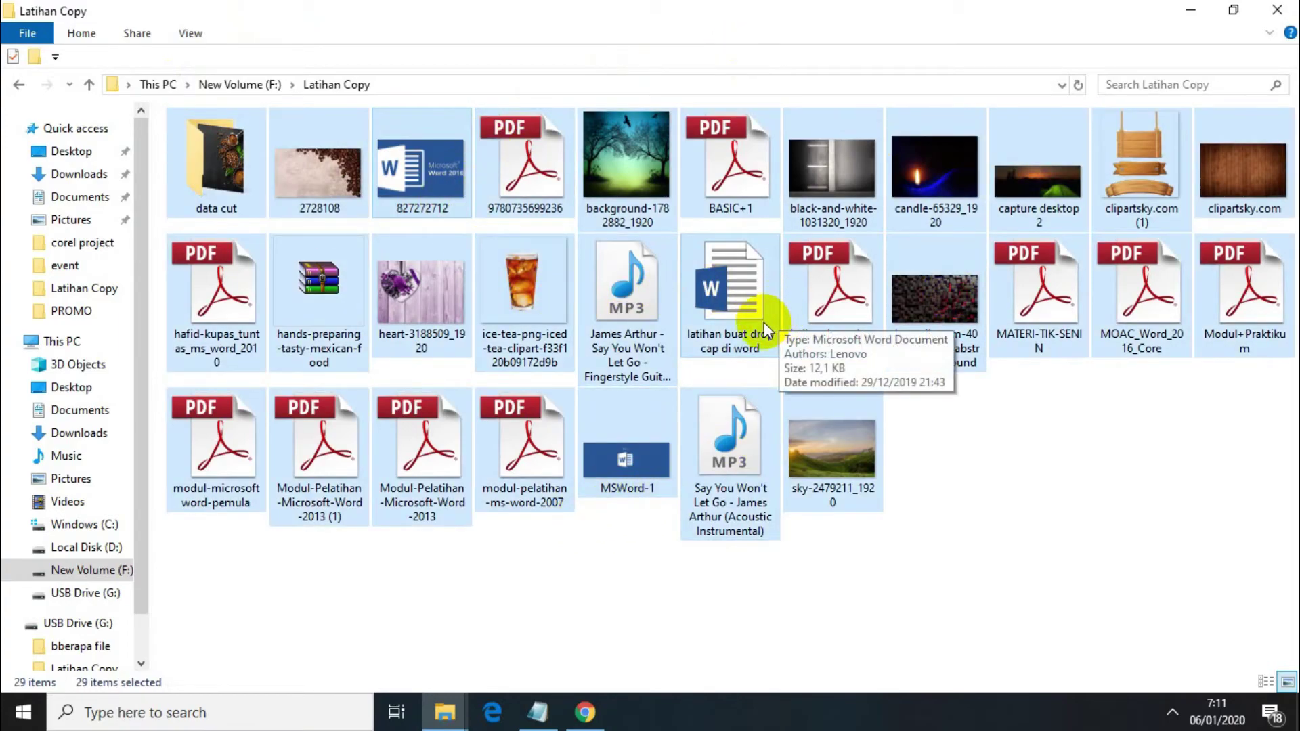
click(807, 450)
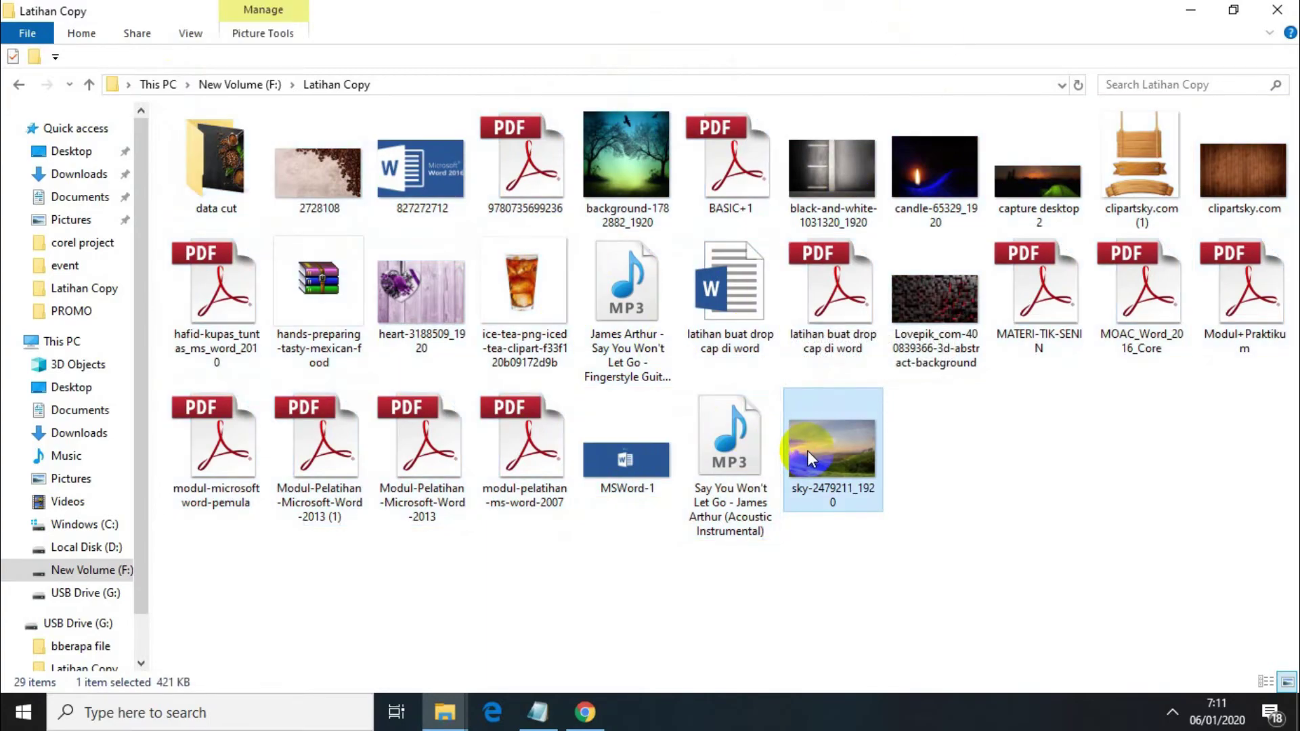
key(ctrl+a)
click(987, 460)
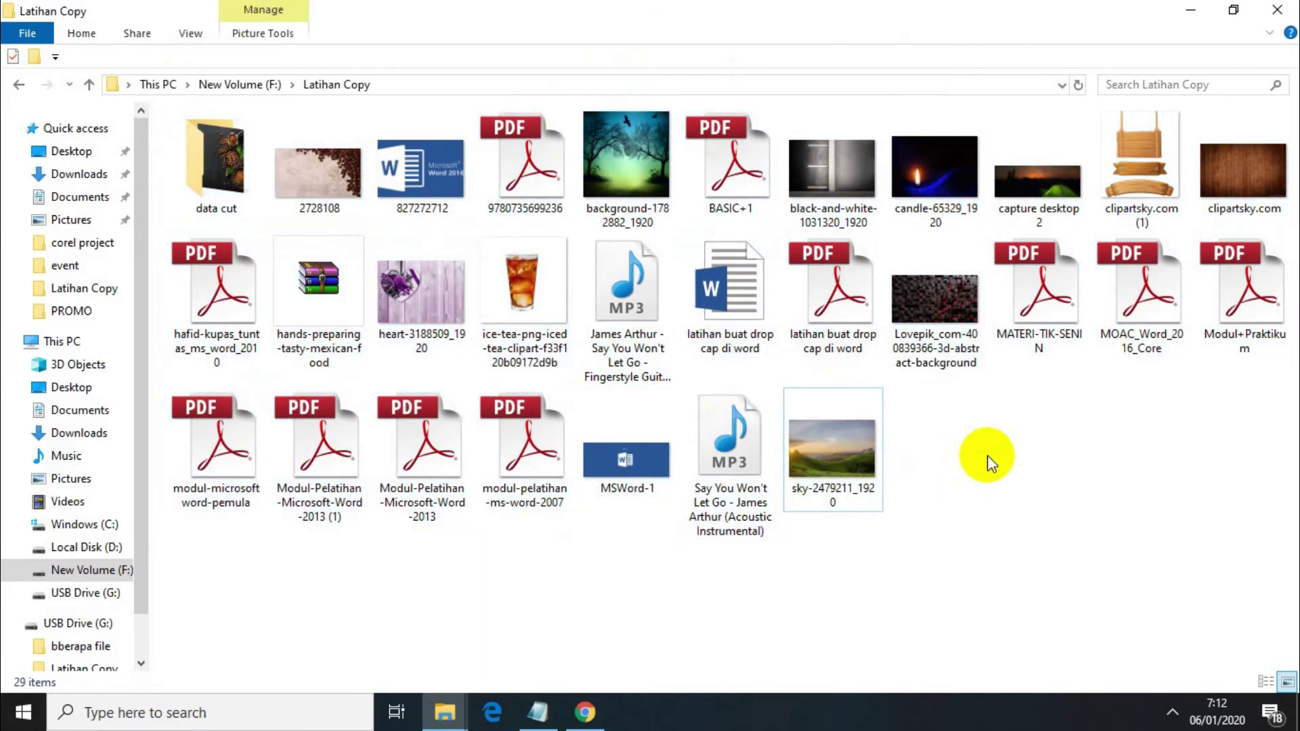
right_click(988, 461)
click(980, 491)
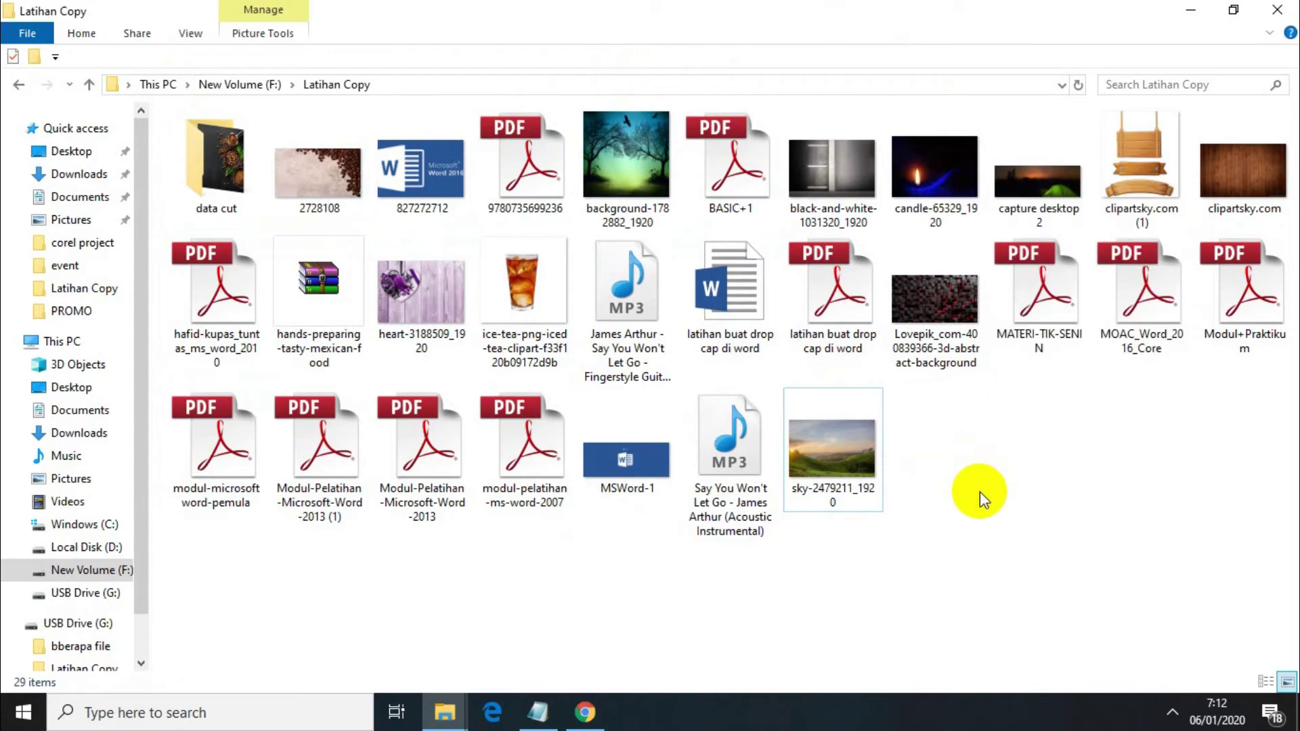
- Select all items in the Latihan Copy folder and copy them to the clipboard
key(ctrl+a)
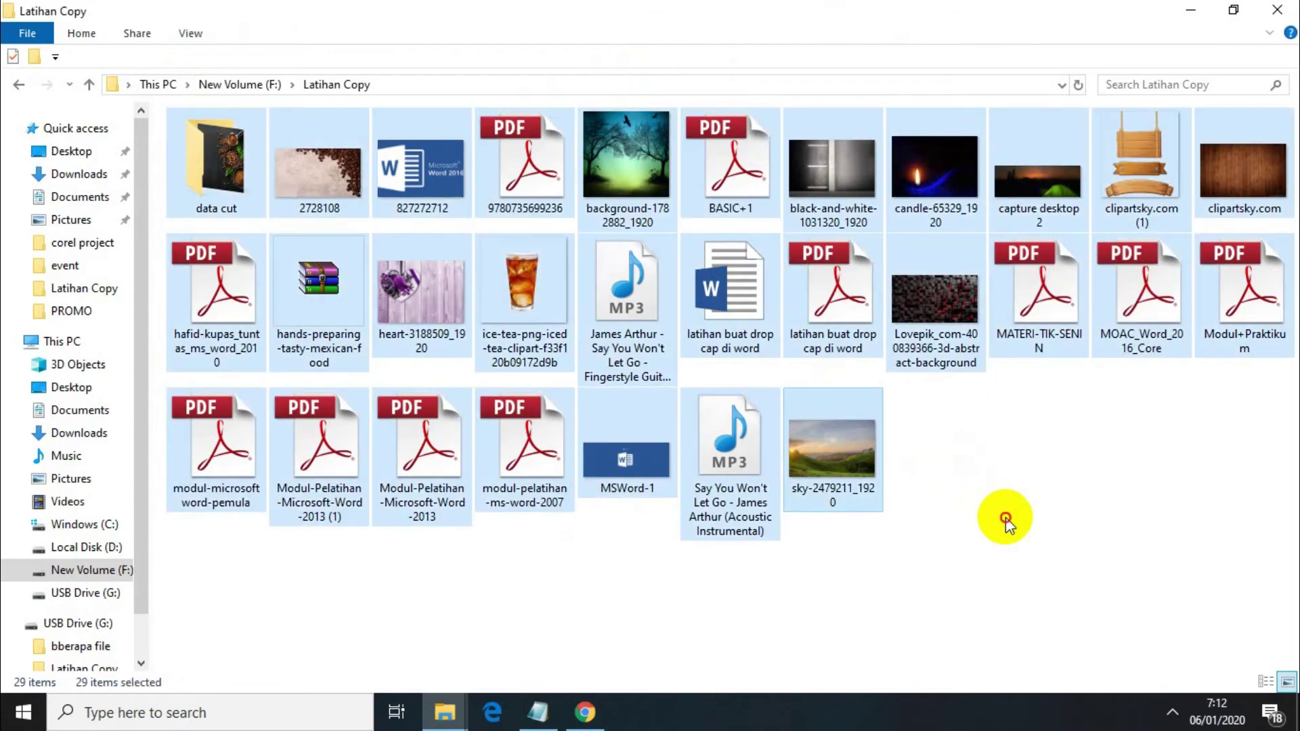
right_click(664, 331)
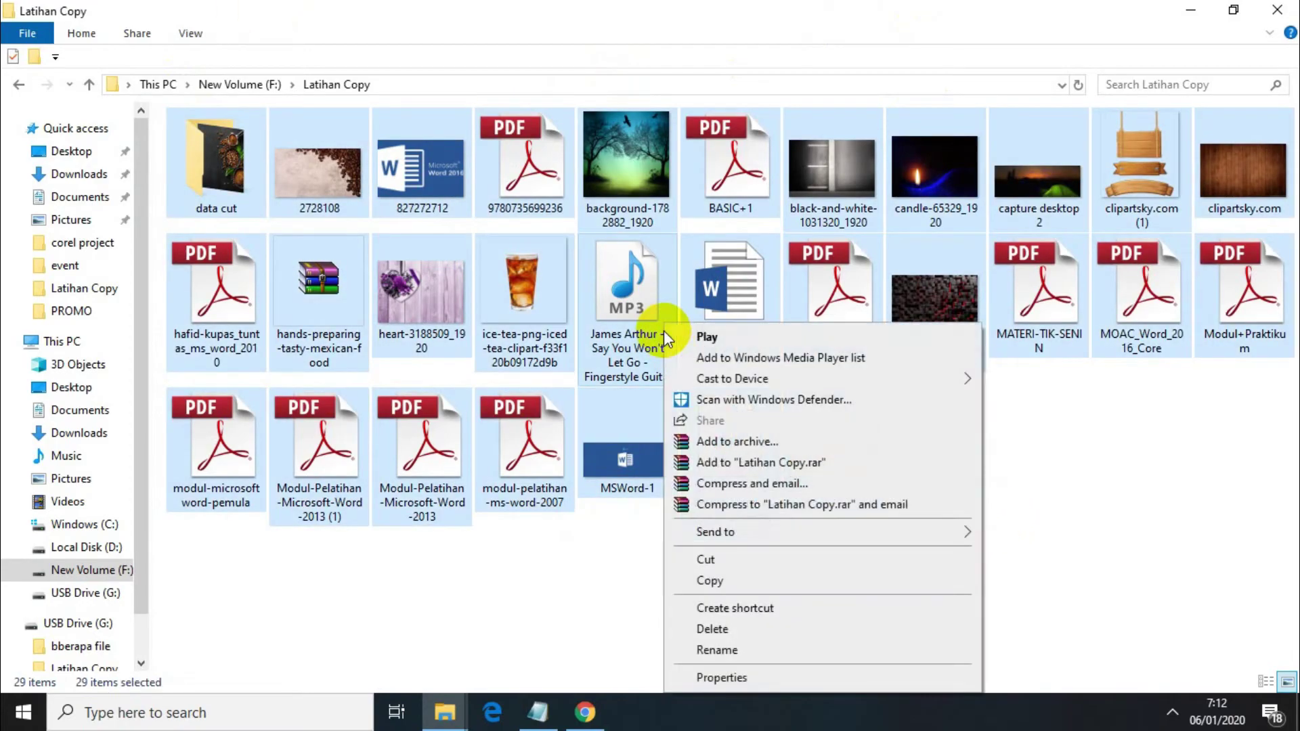
click(733, 579)
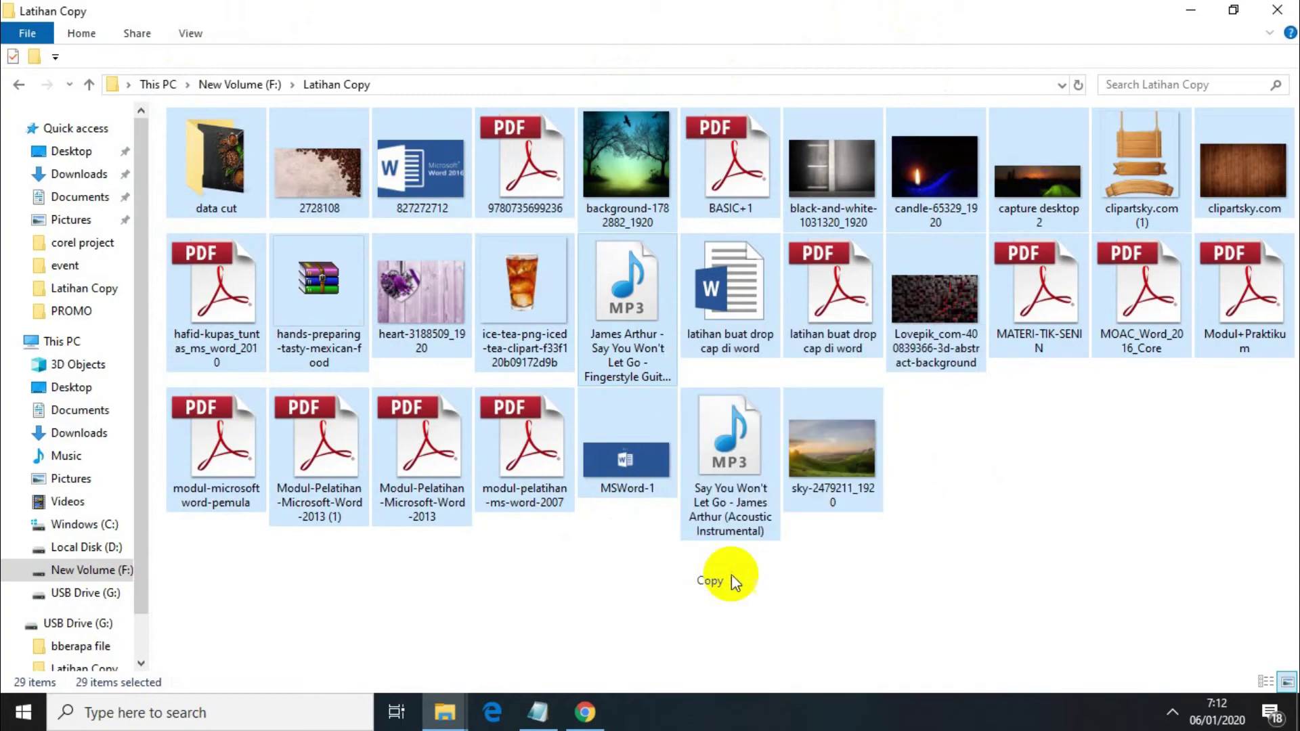
- Create a folder named cntrl + A blok semua and copy on USB Drive (G:) and paste the copied items into it
click(91, 600)
right_click(362, 479)
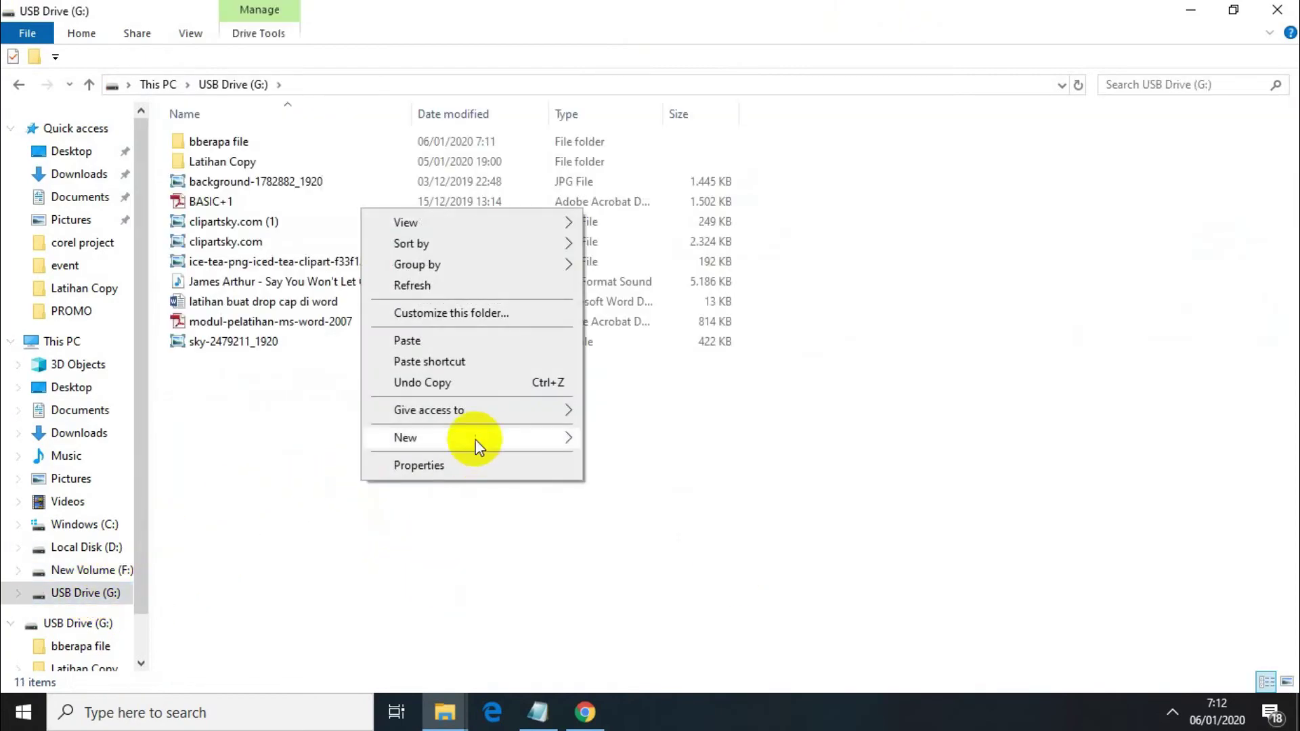
mouse_move(477, 444)
click(640, 441)
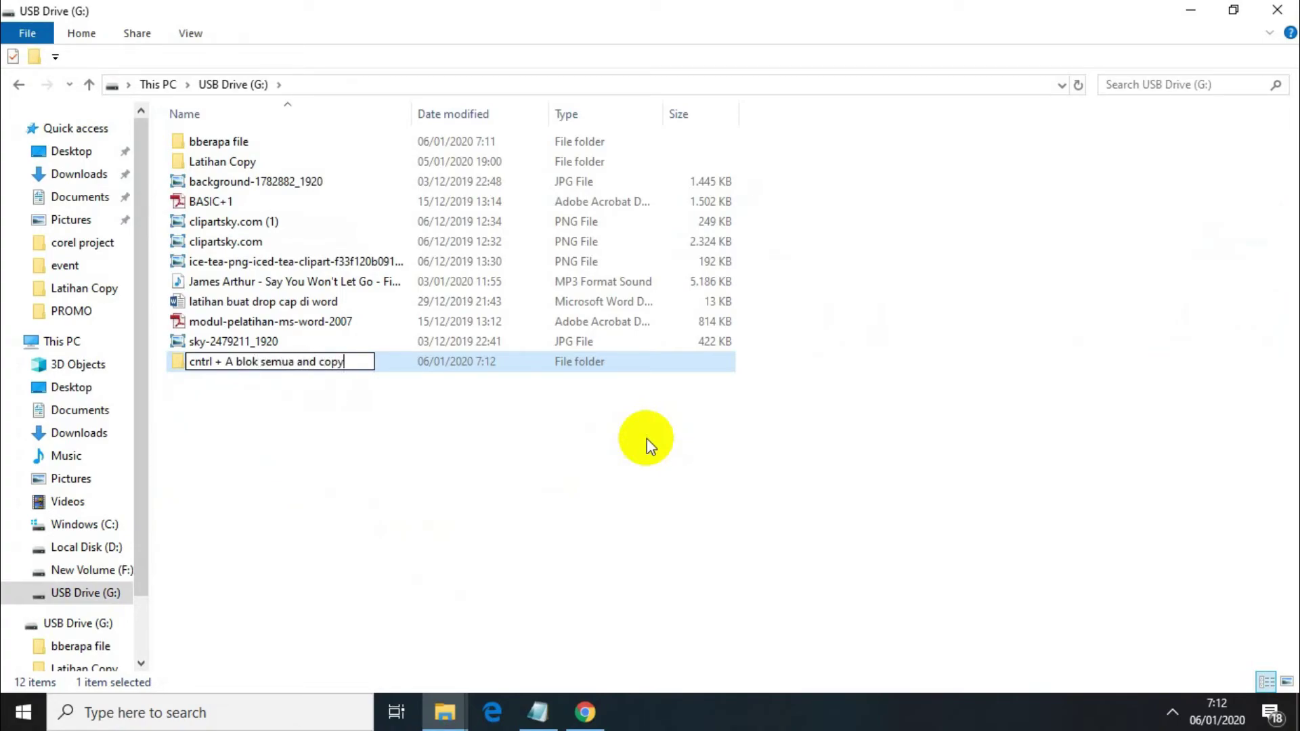
key(Return)
key(Return)
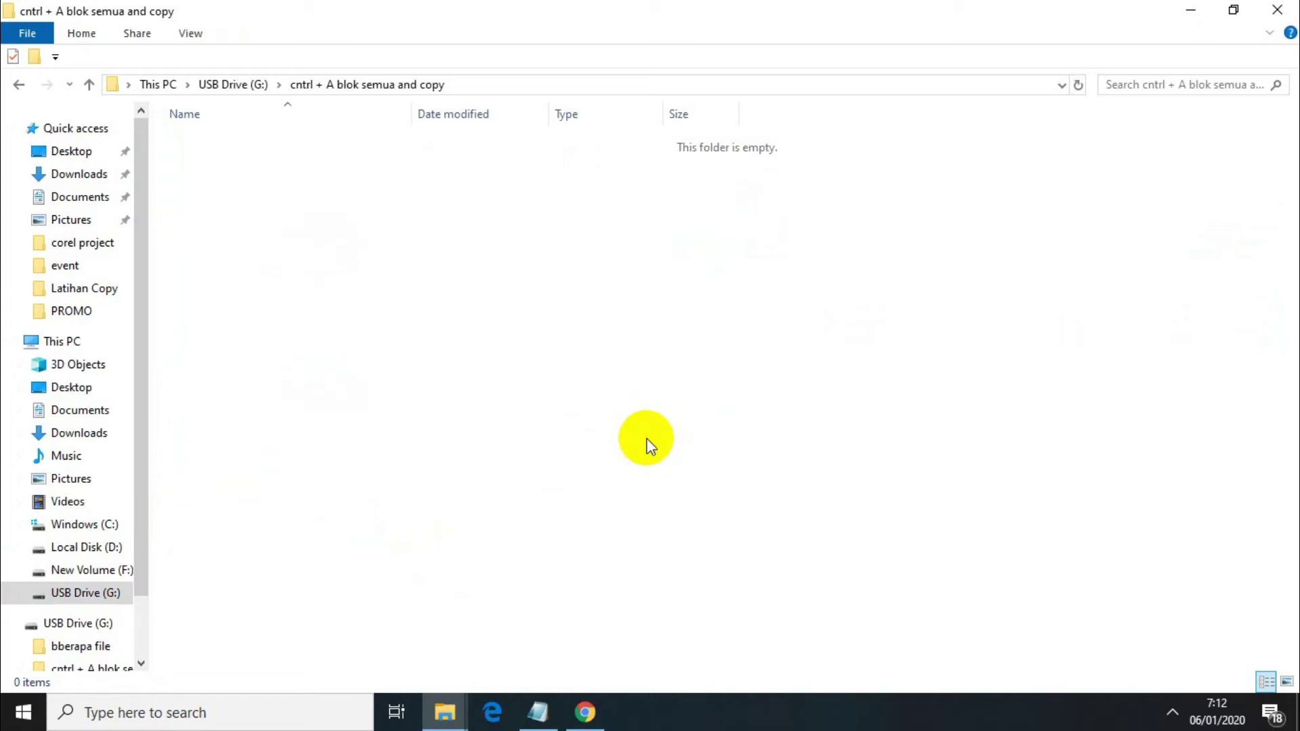
key(ctrl+v)
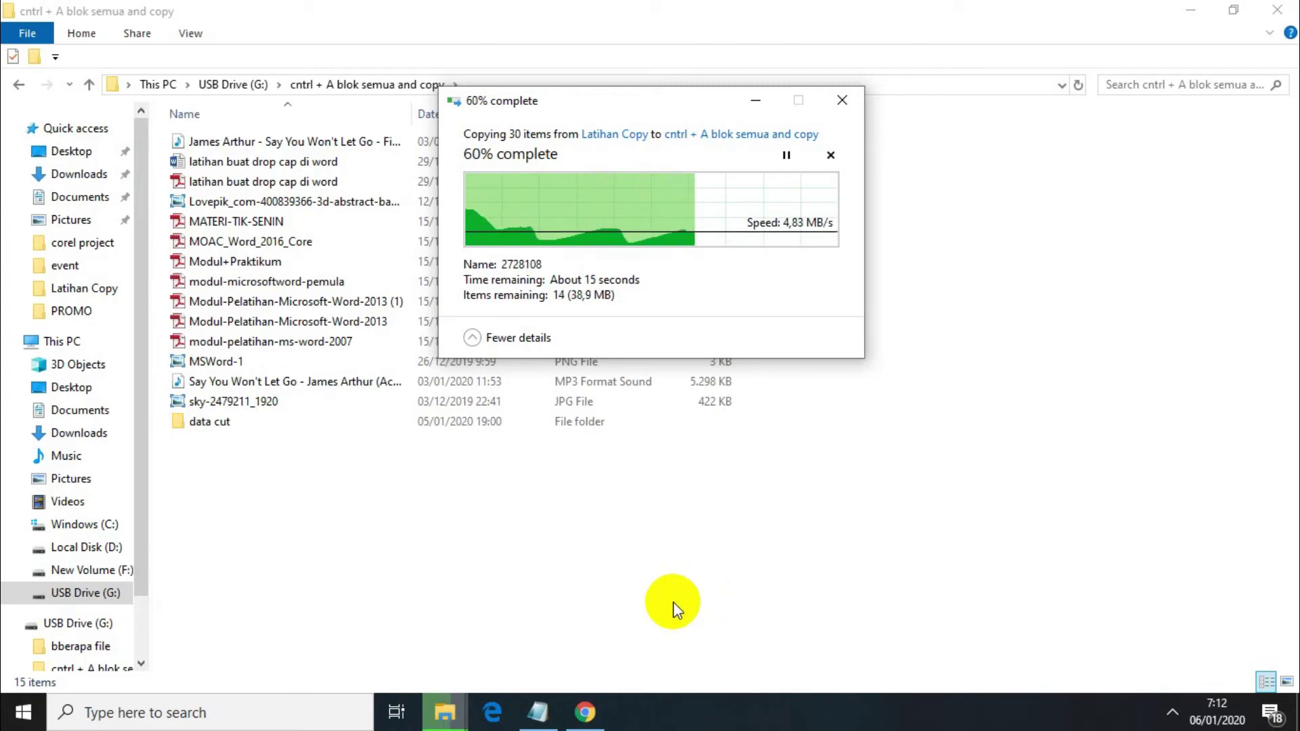
- Highlight item 5, Perbedaan Cut dan Copy, in the Notepad list and return to File Explorer
click(540, 716)
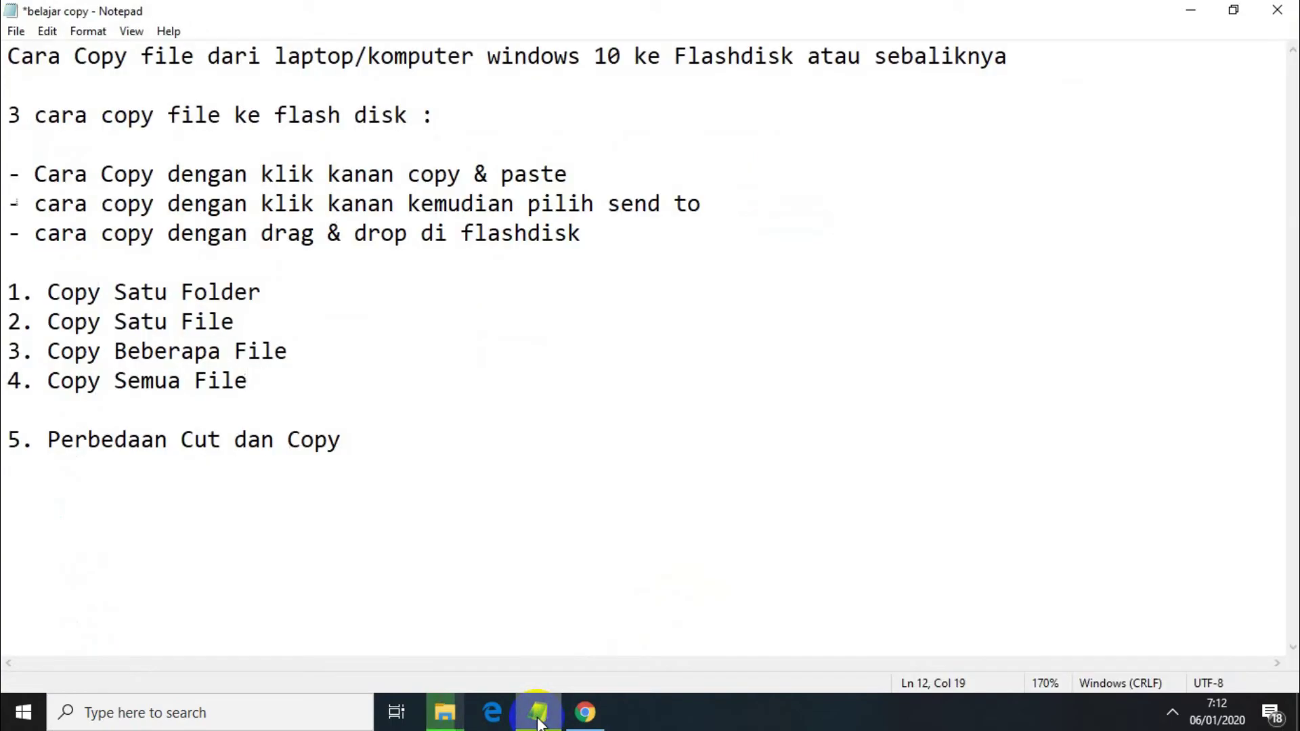
drag(369, 444, 37, 466)
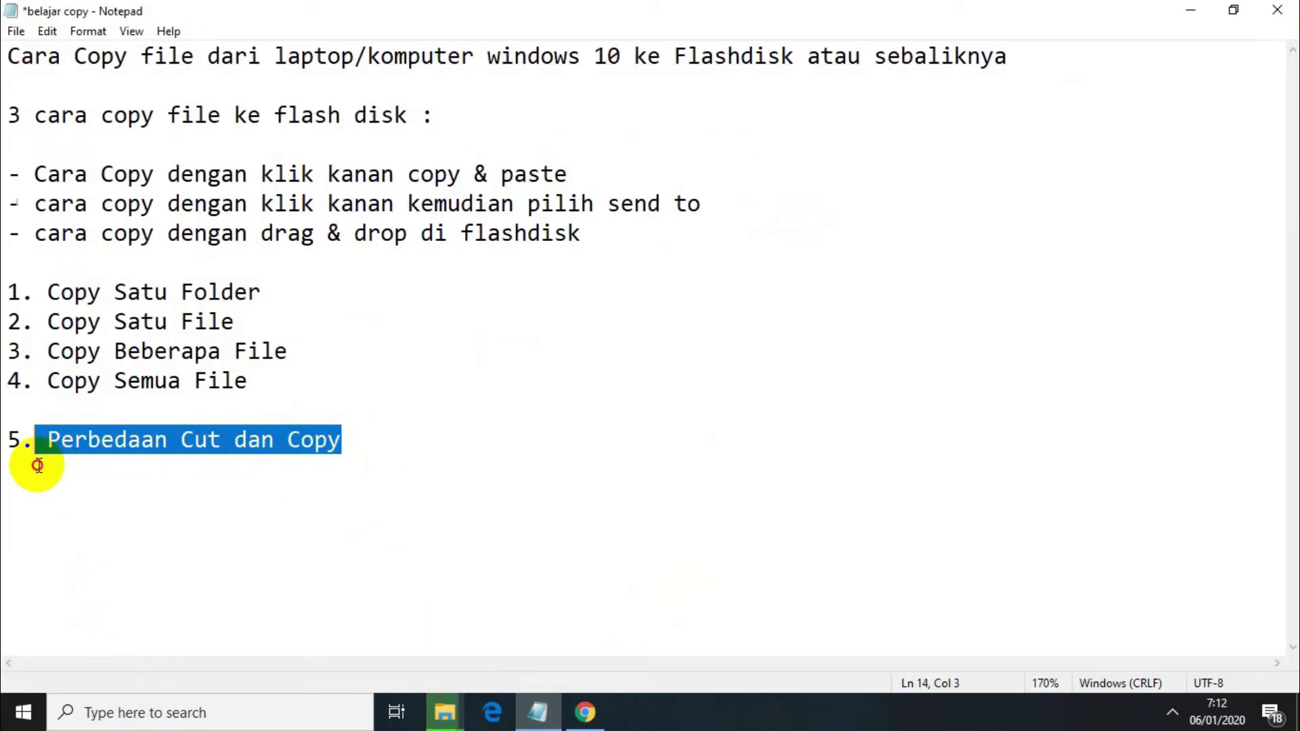
click(529, 724)
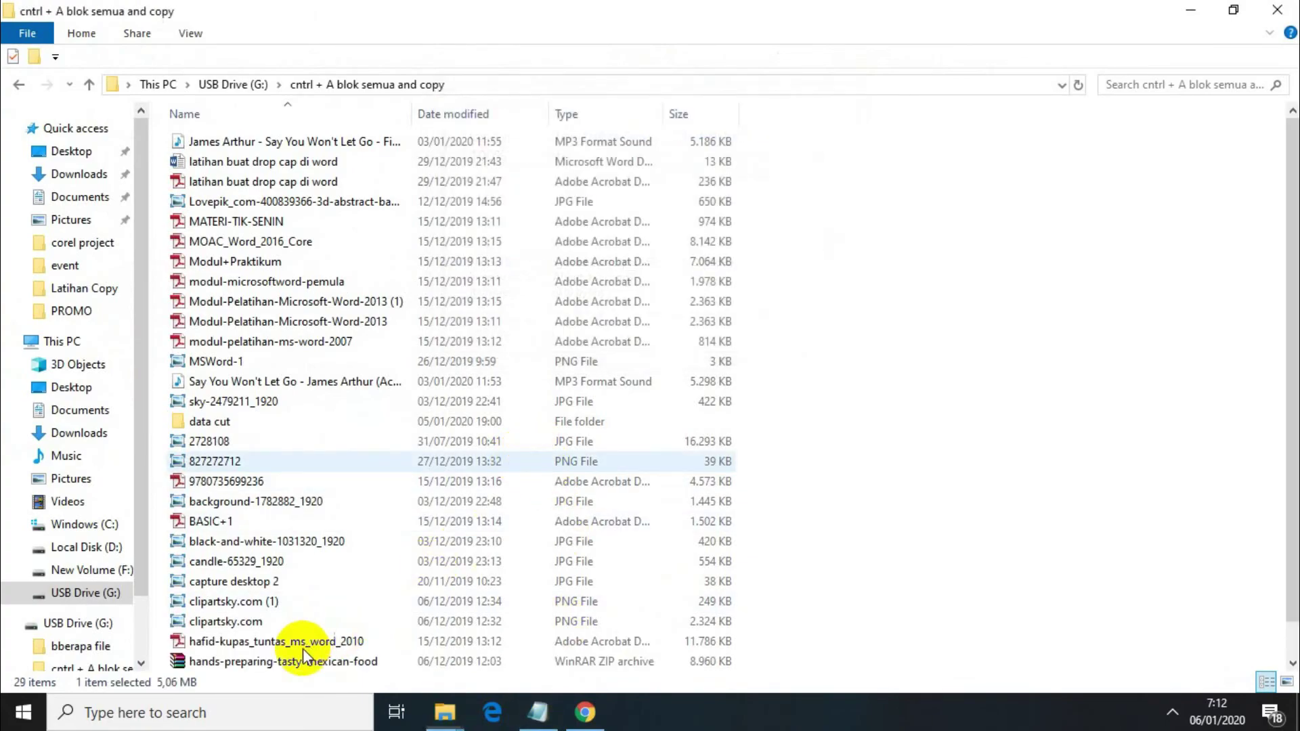
- Select all the pasted items to check them, and go back to the root of USB Drive (G:)
key(ctrl+a)
scroll(332, 586, up, 1)
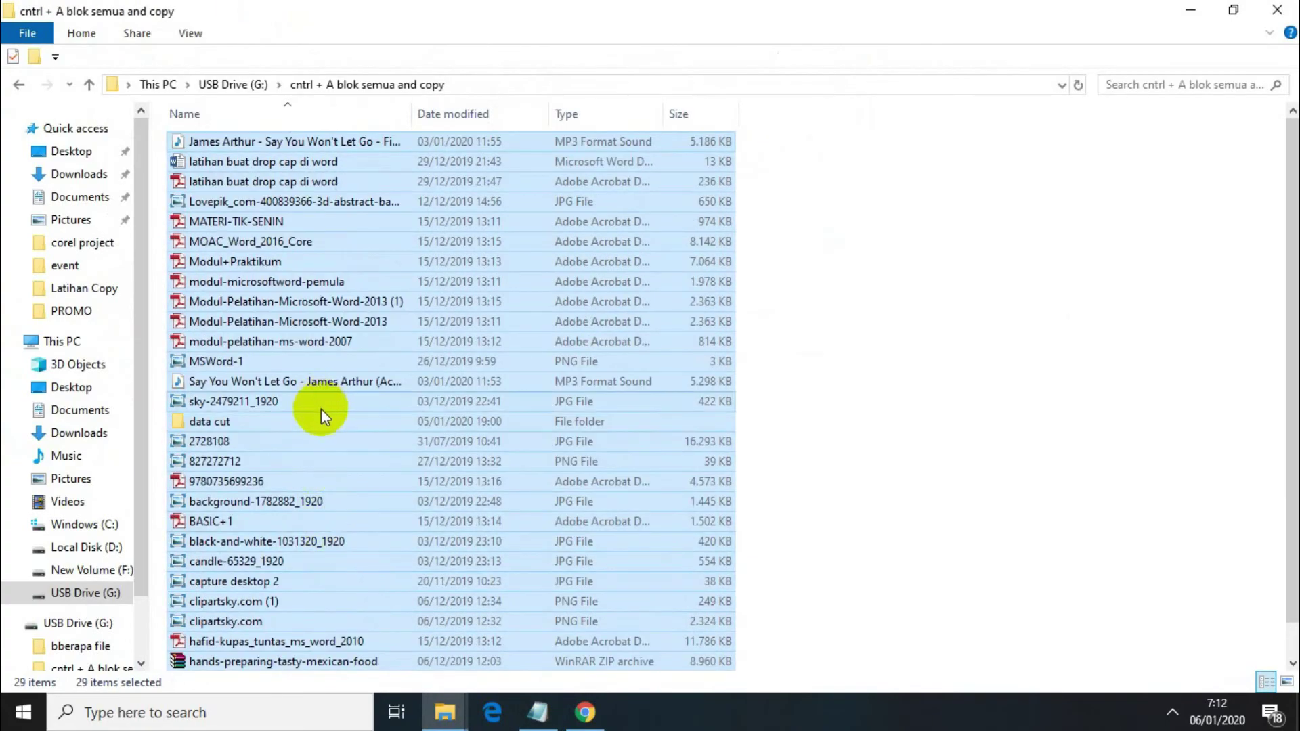
click(263, 84)
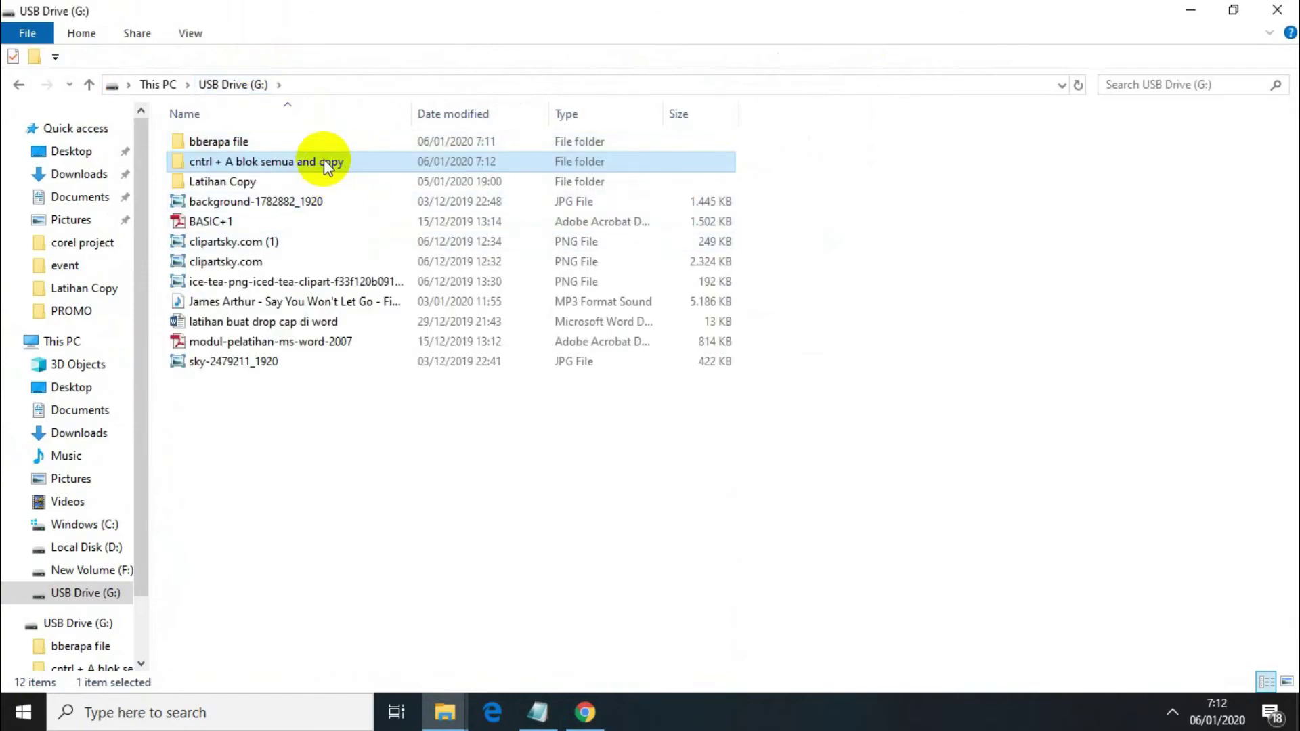
- Open the Latihan Copy folder on New Volume (F:) and place its window side by side with the USB Drive (G:) window
click(58, 342)
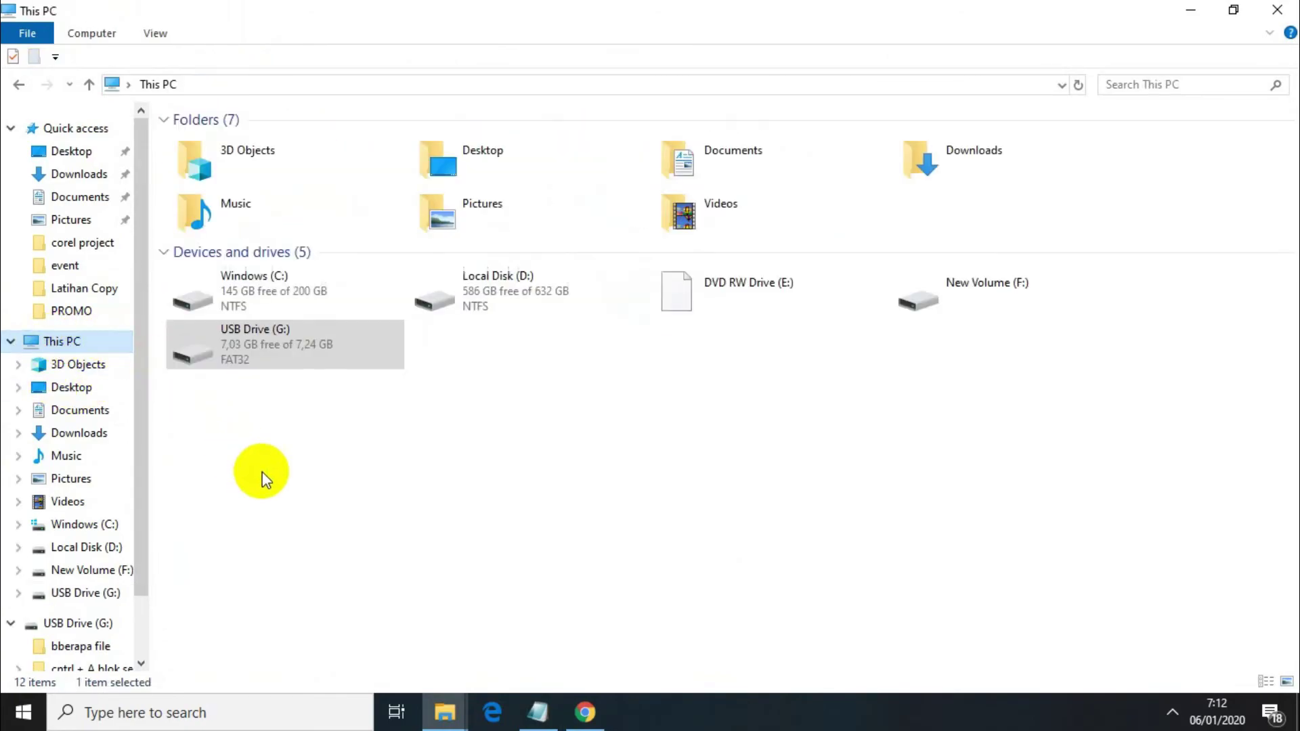
double_click(1104, 270)
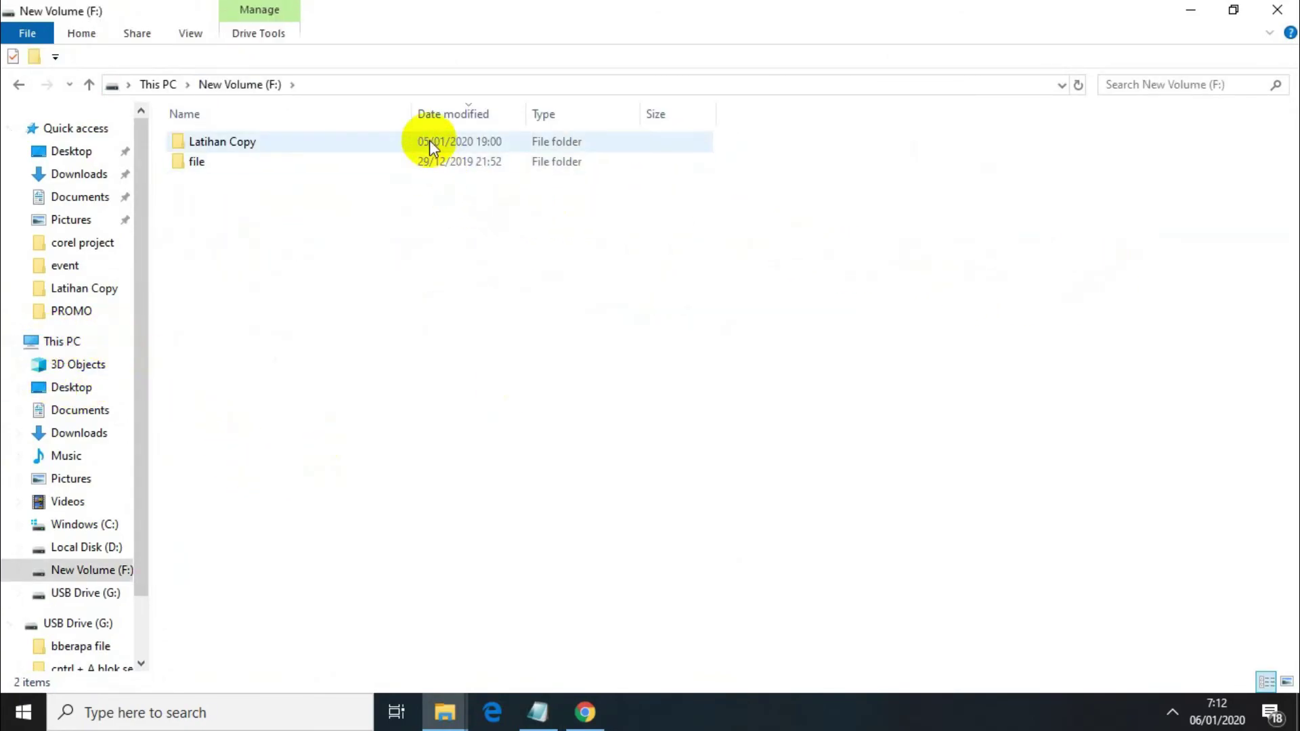
double_click(430, 141)
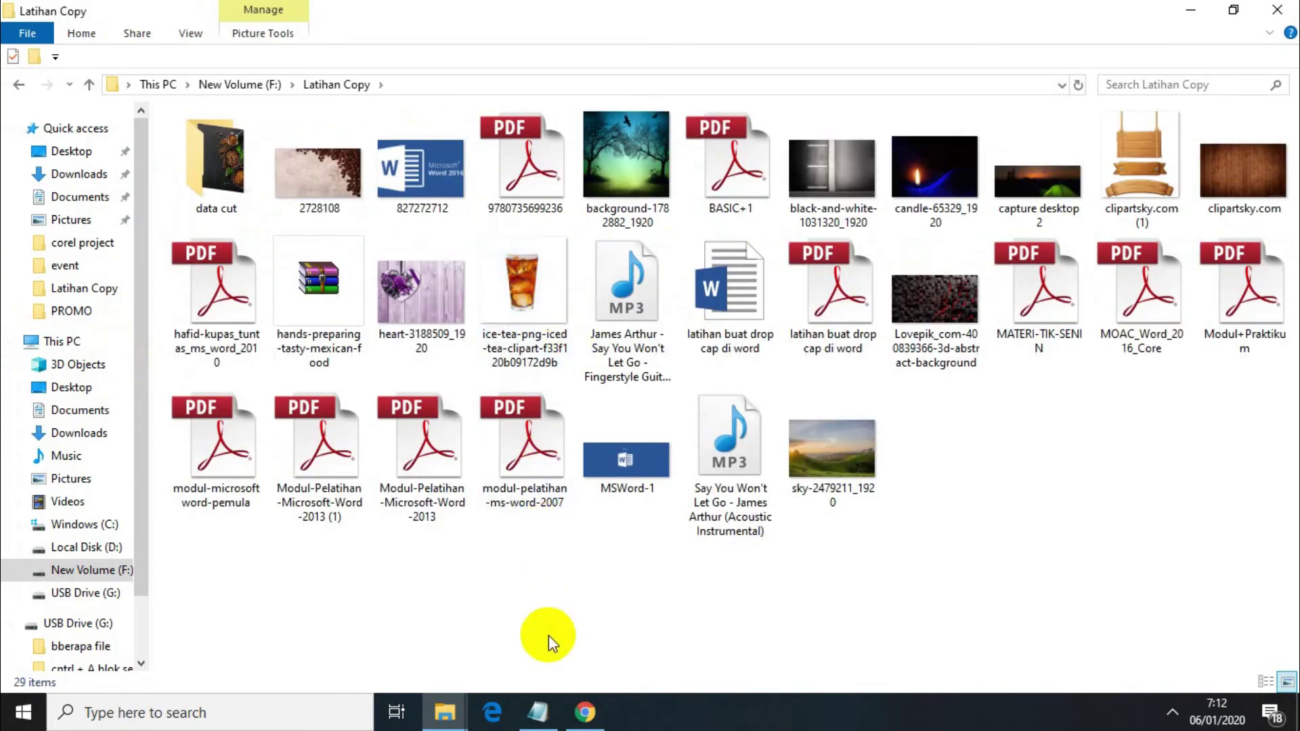
mouse_move(447, 715)
click(509, 643)
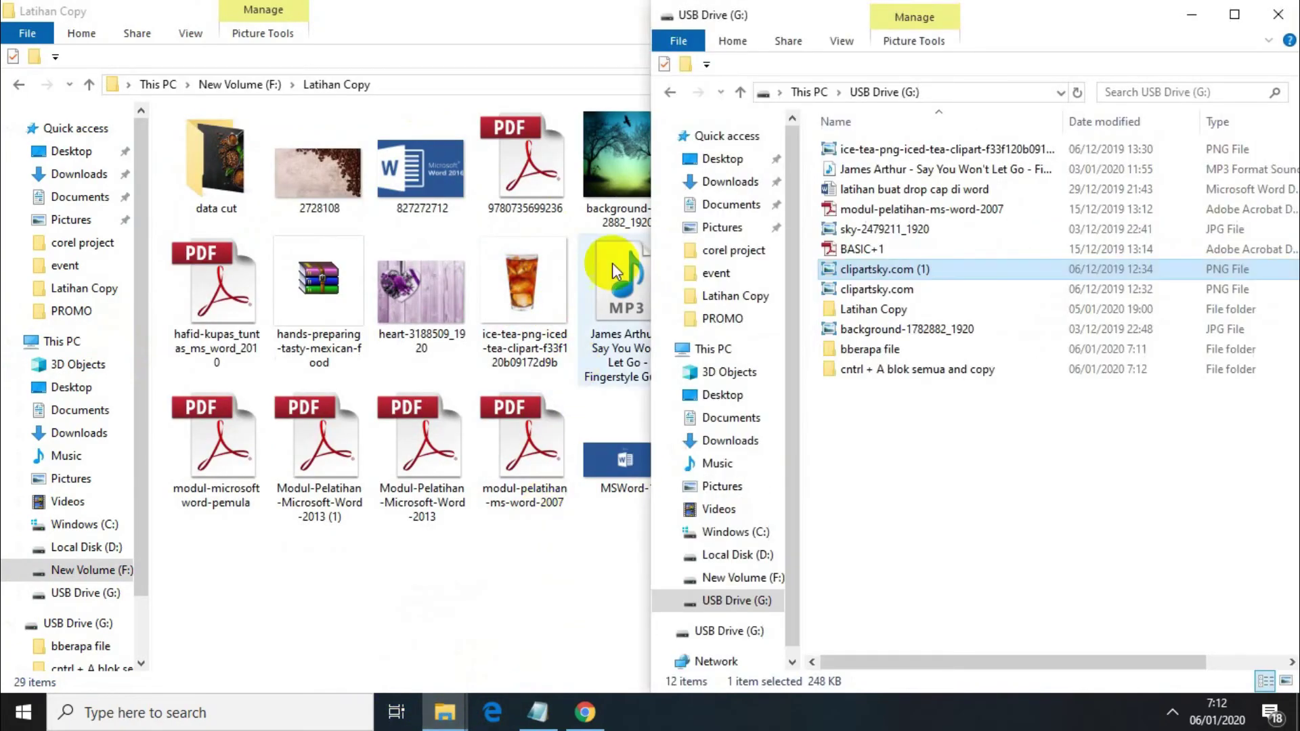
drag(532, 10, 1, 379)
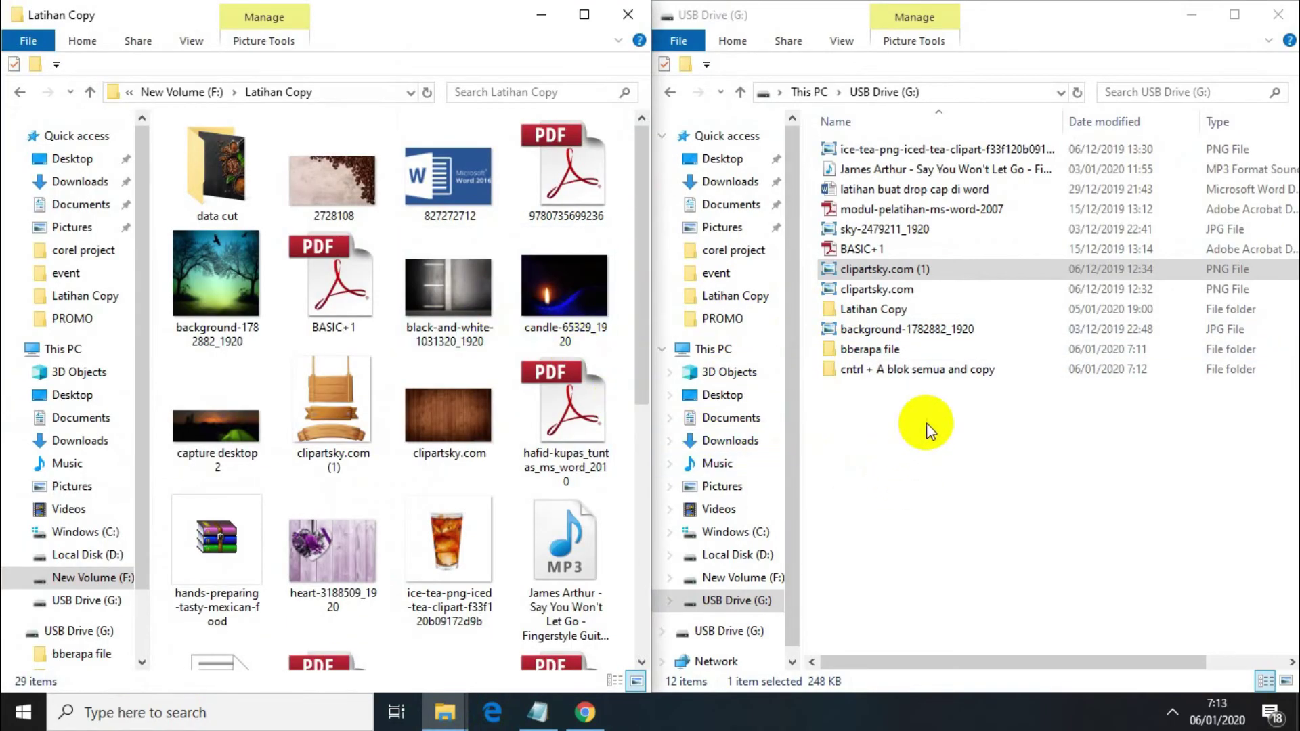
- Cut the clipartsky.com (1) image in the Latihan Copy folder
click(329, 449)
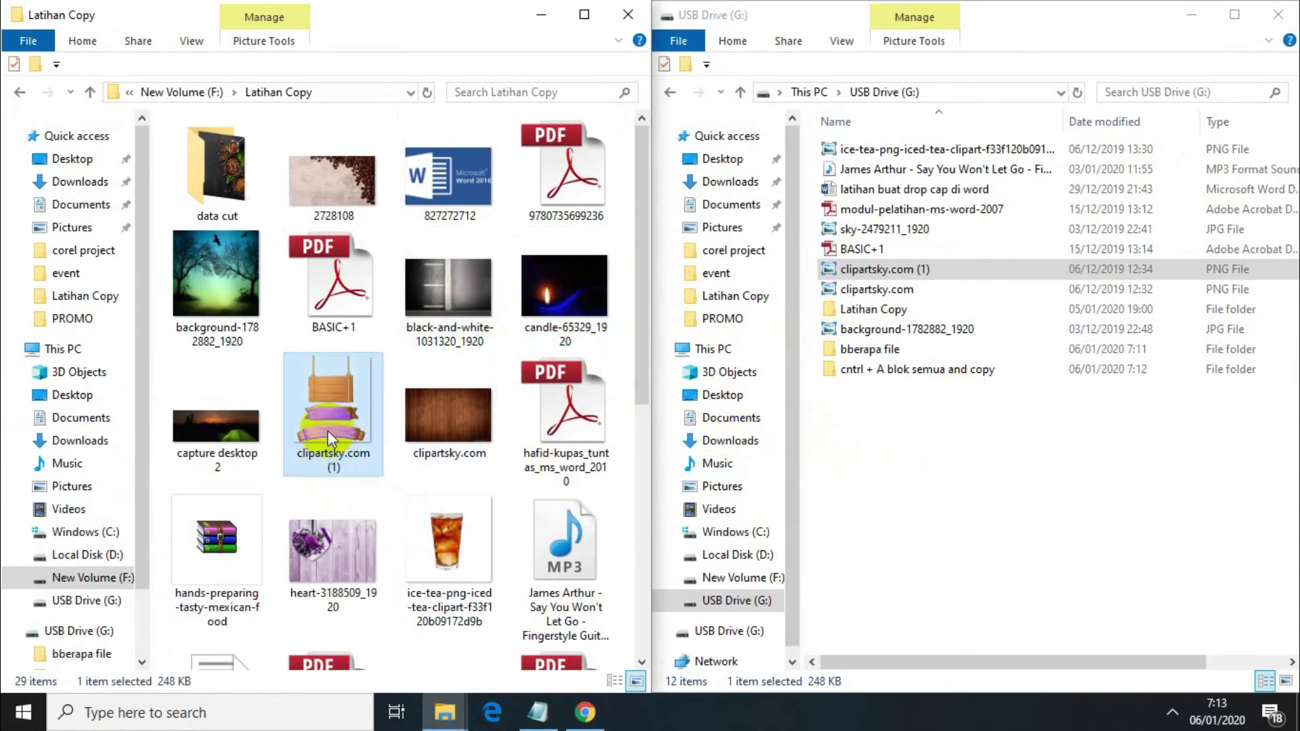
right_click(328, 429)
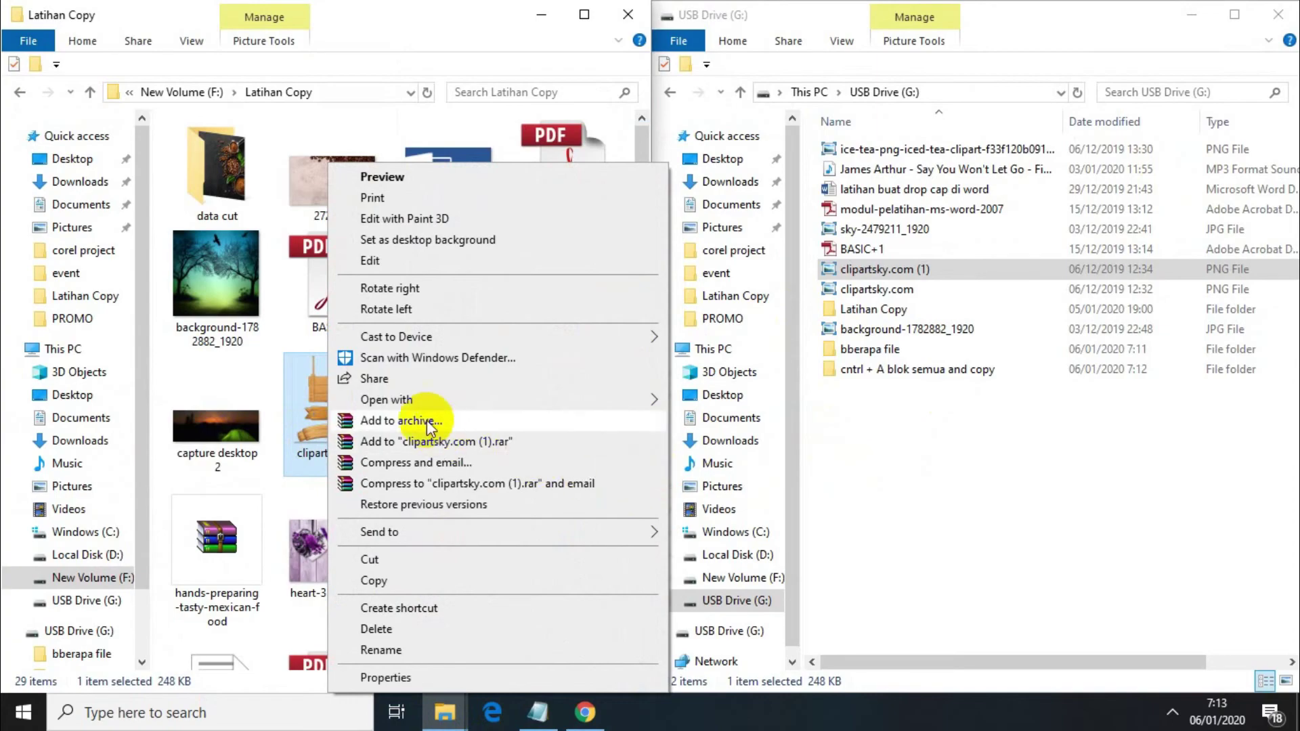
click(294, 411)
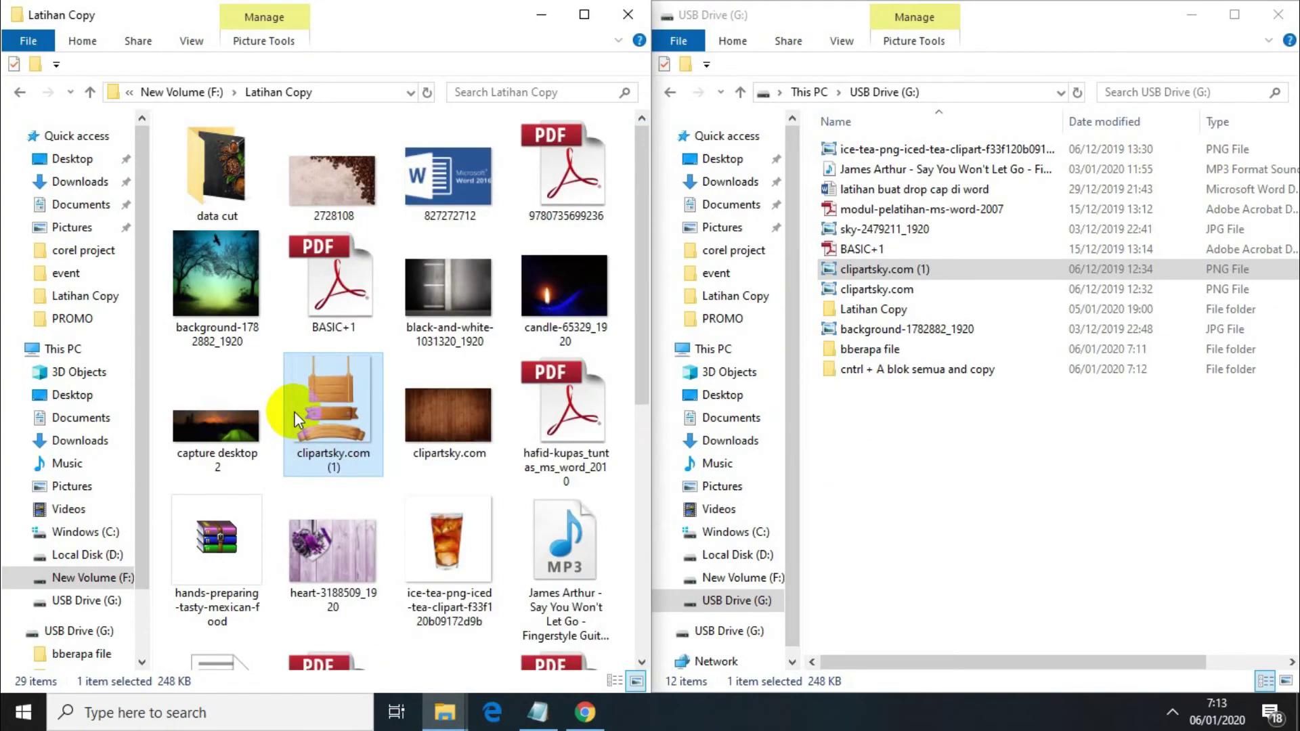
right_click(351, 412)
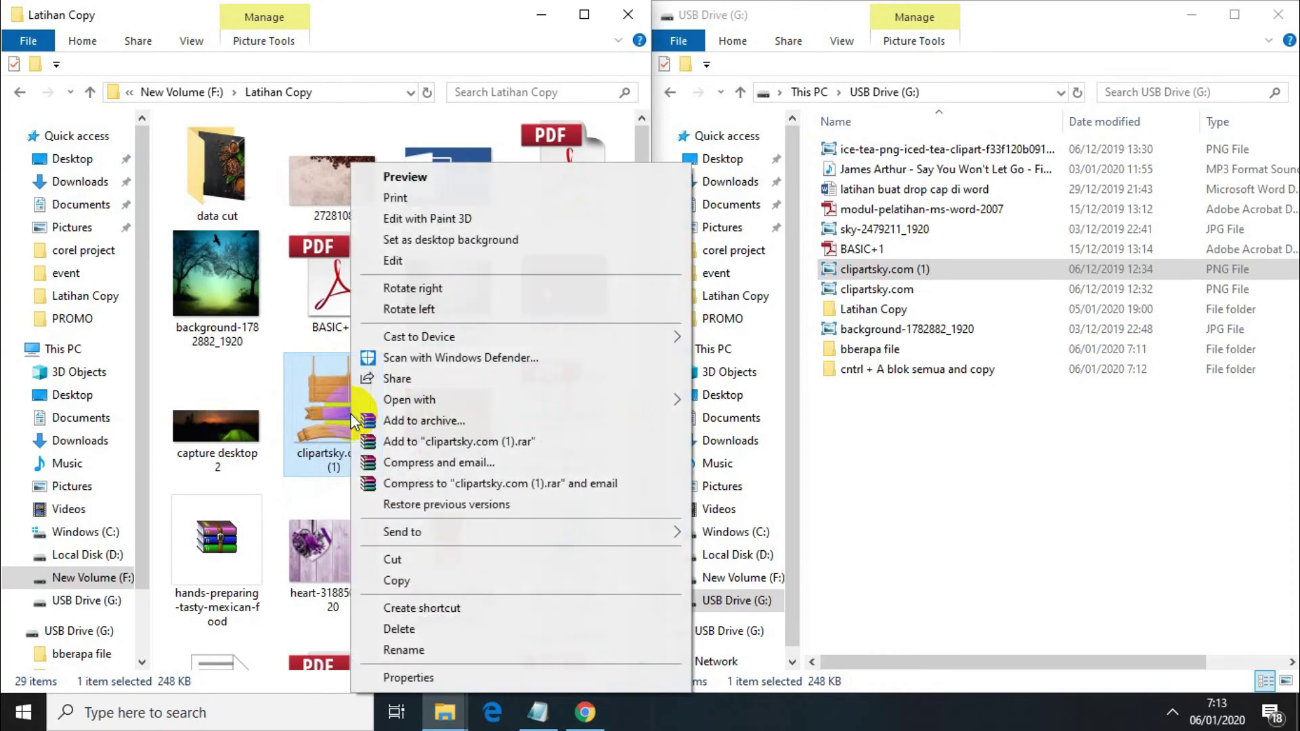
click(437, 559)
click(440, 450)
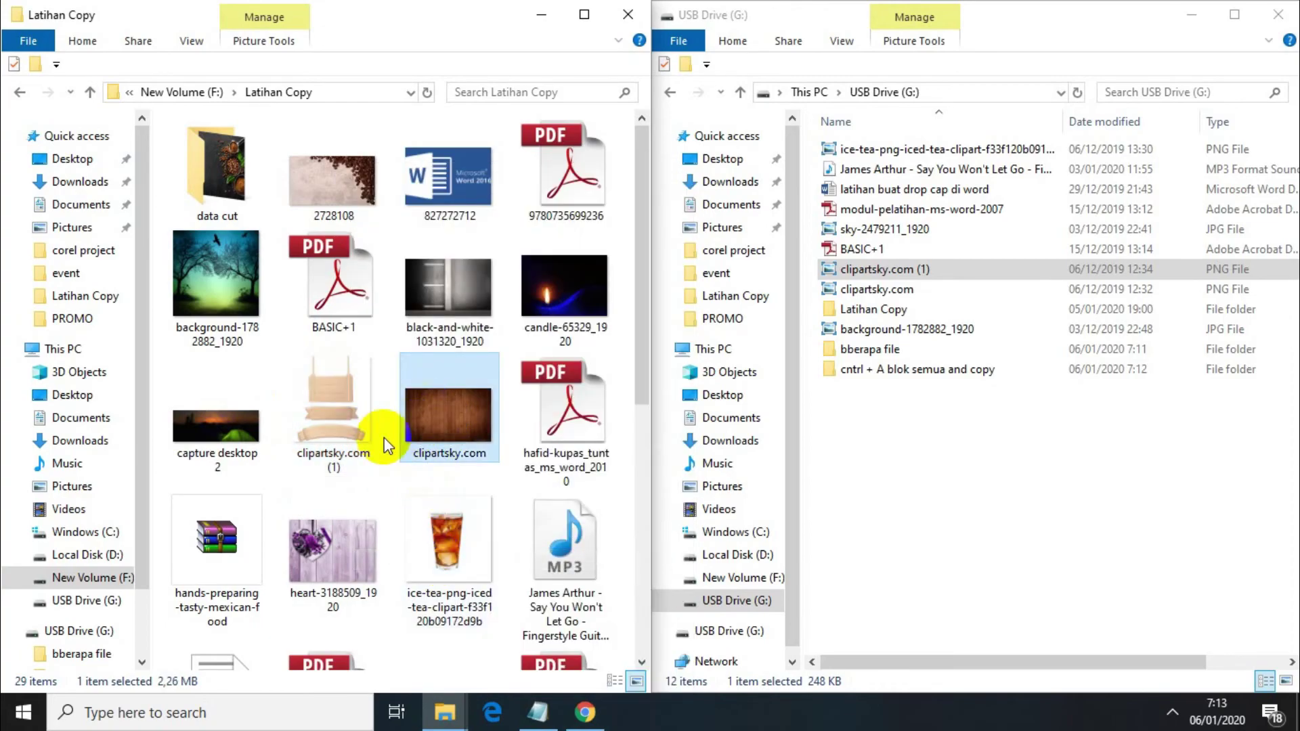
- Paste the cut image into USB Drive (G:), replacing the file of the same name in the destination
click(929, 400)
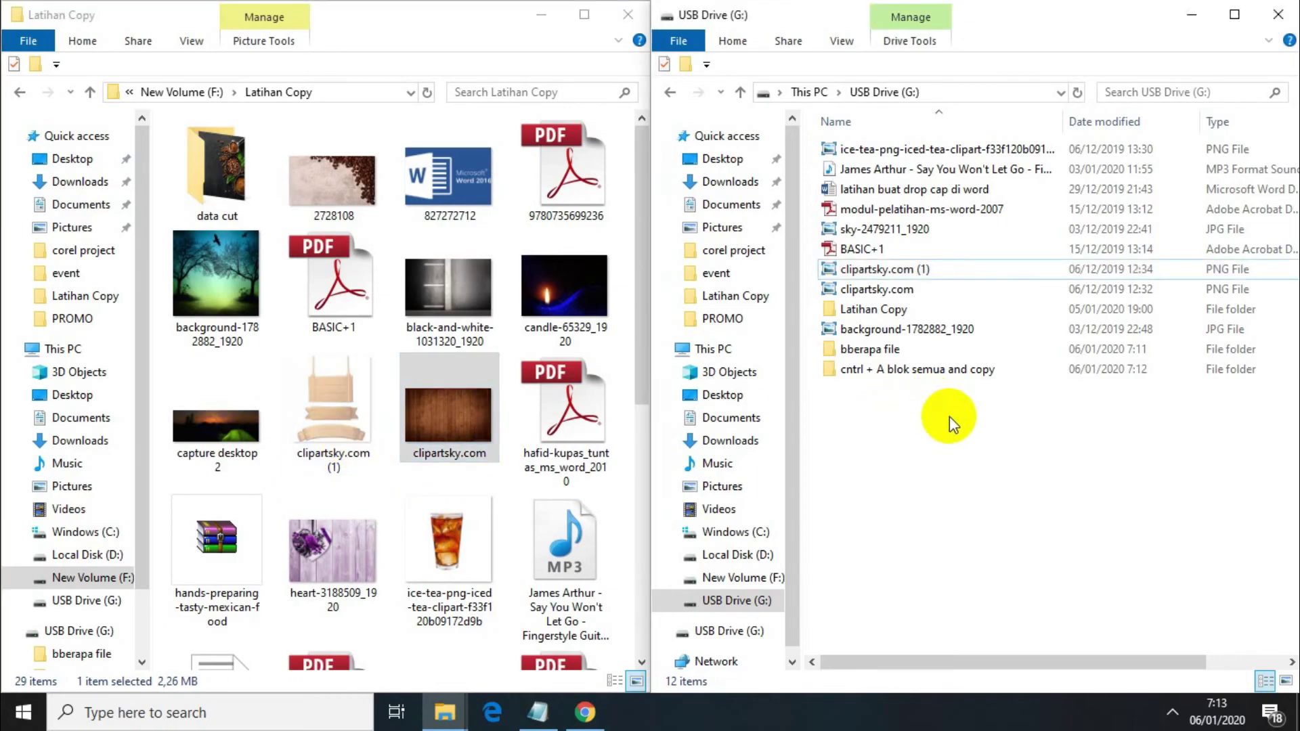
right_click(943, 410)
click(1007, 546)
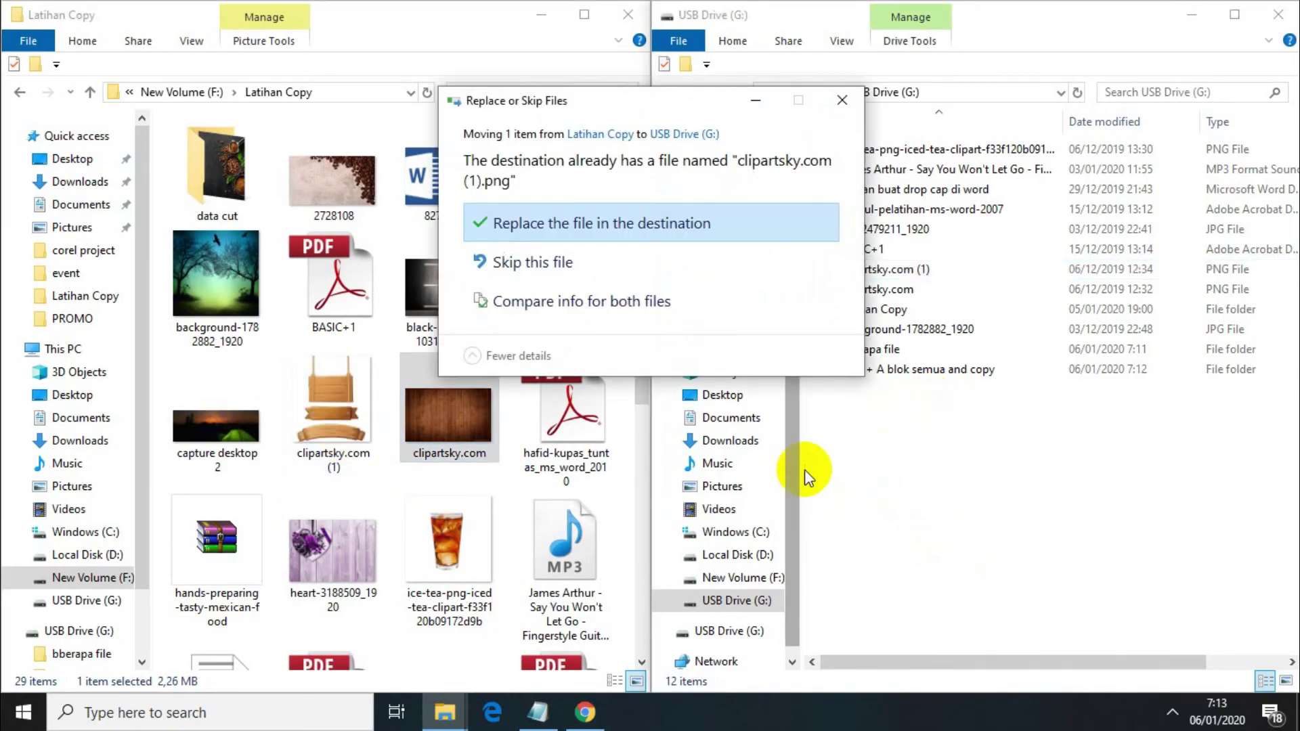
click(604, 237)
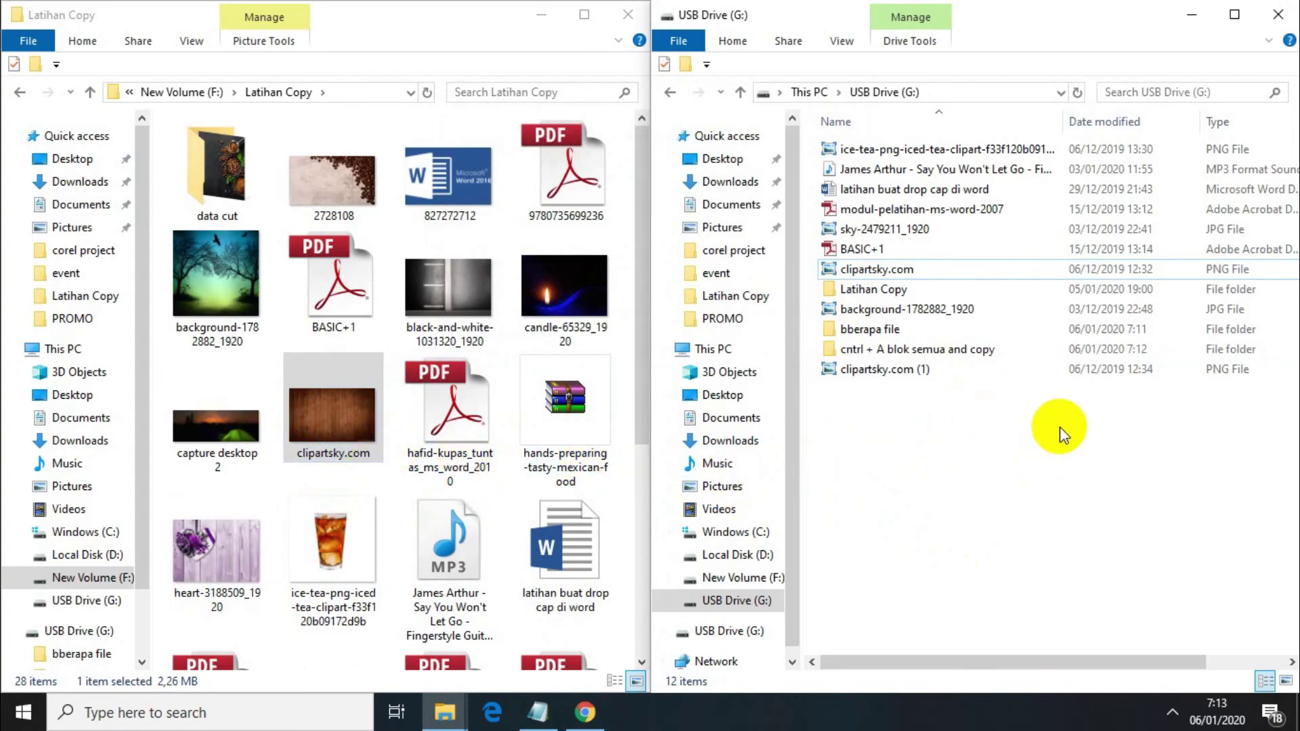
- Cut the background-1782882_1920 image in the Latihan Copy folder
click(336, 414)
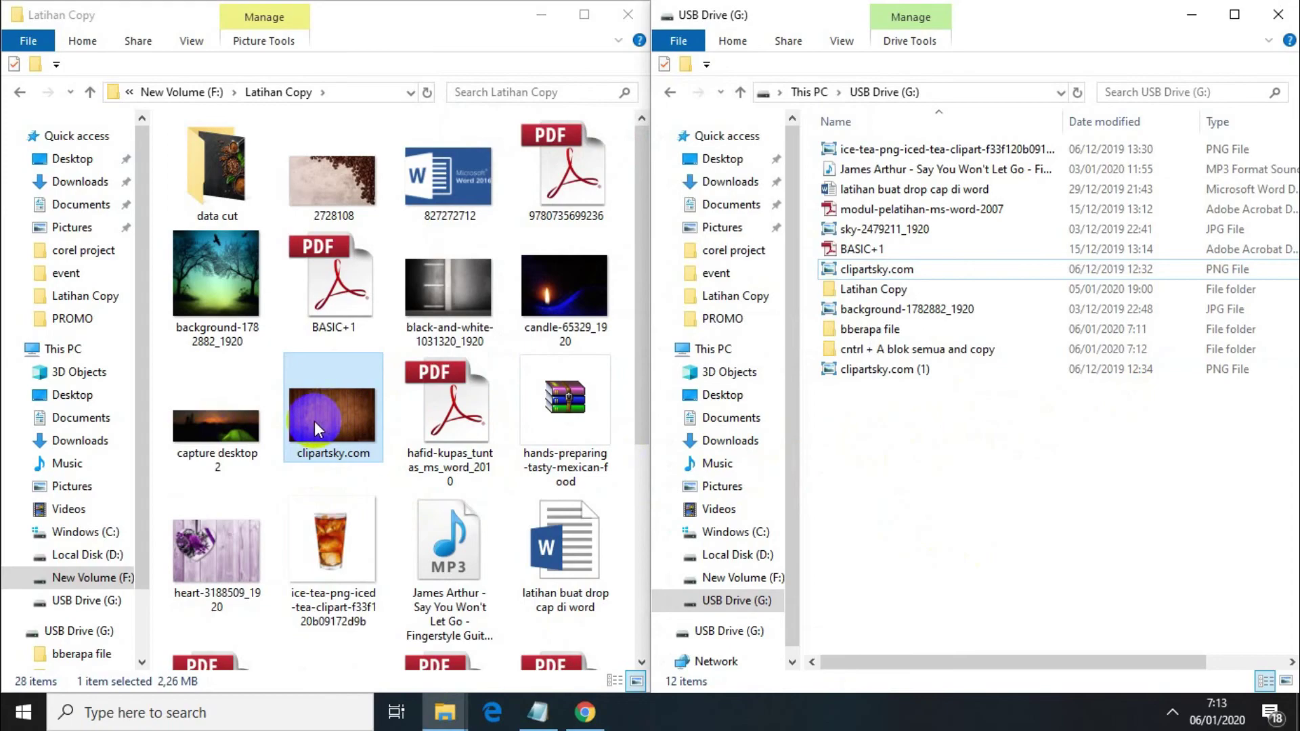
click(471, 421)
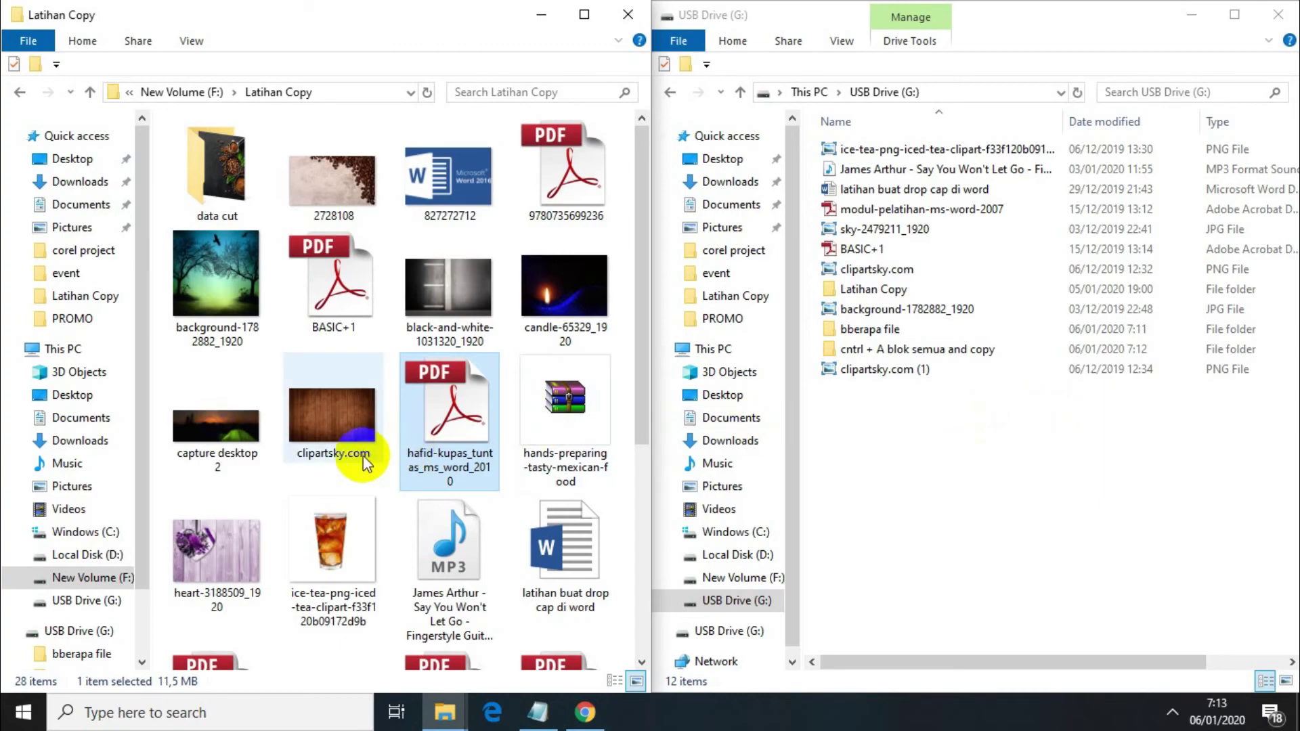
click(306, 405)
right_click(209, 287)
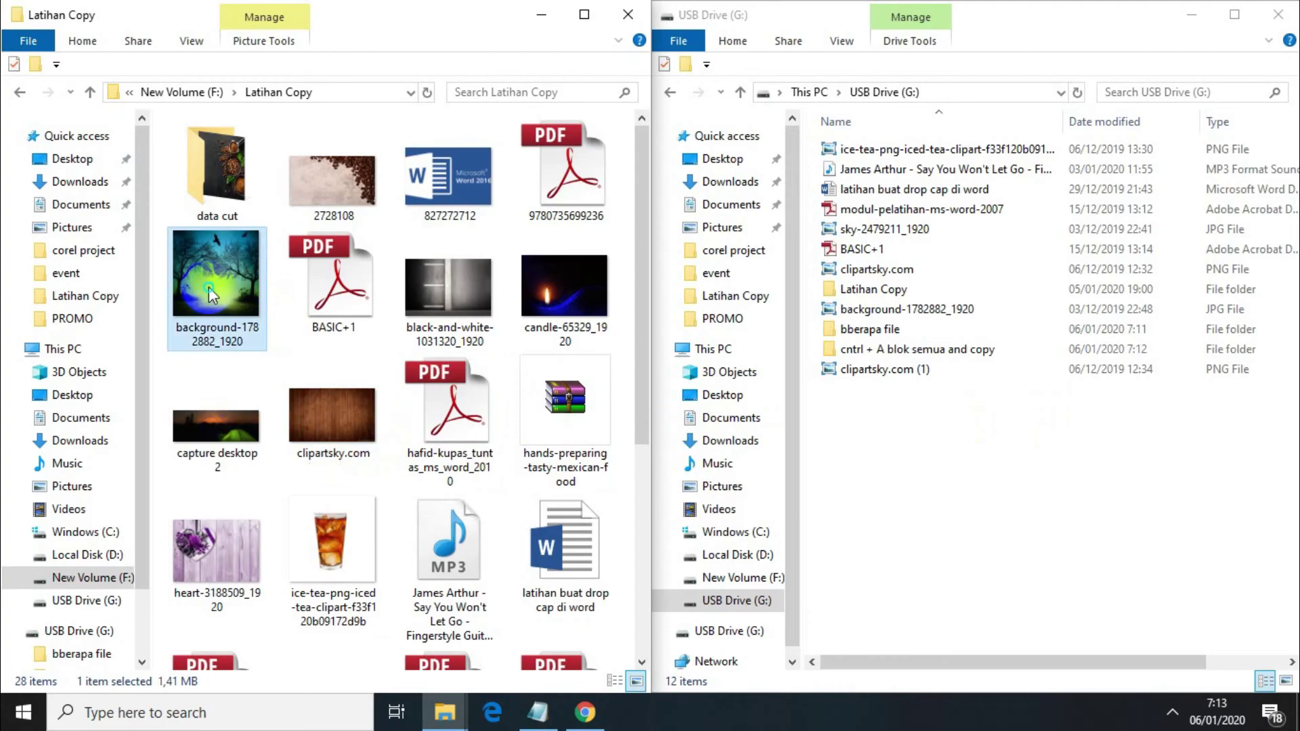
click(267, 580)
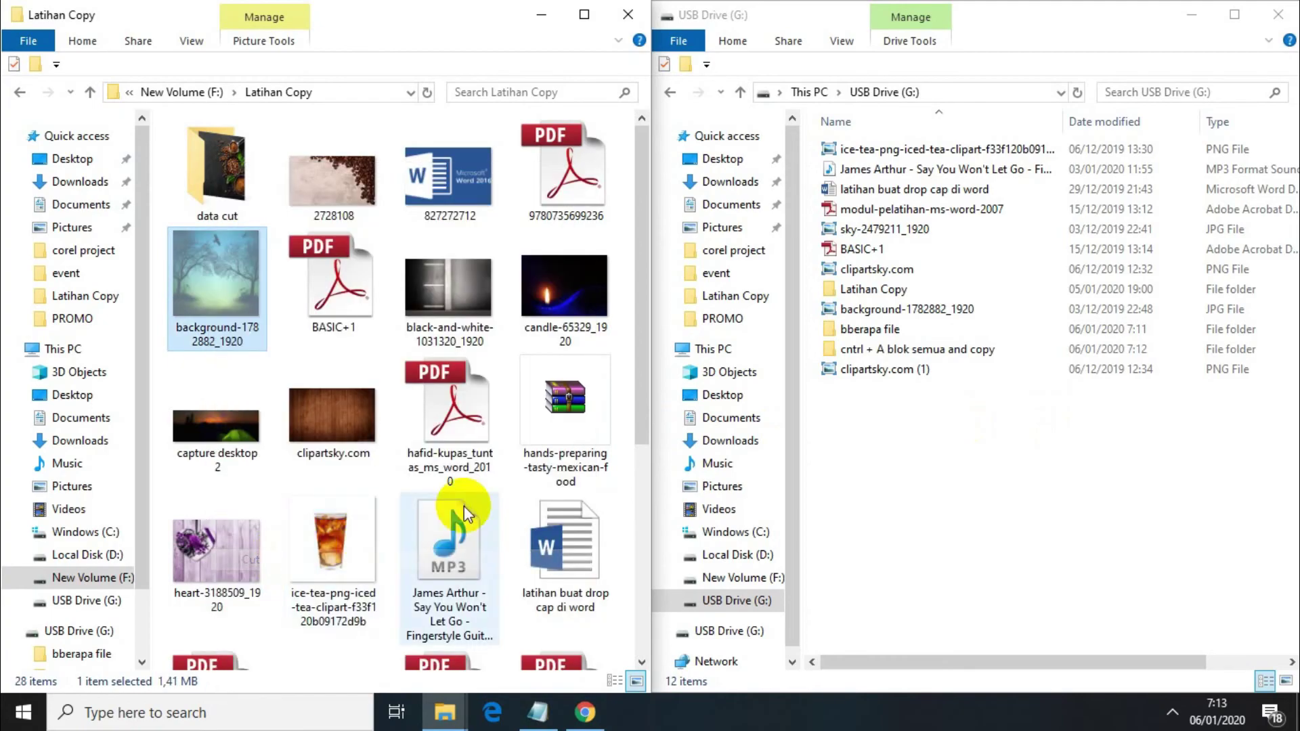
- Paste the cut background image into USB Drive (G:), replacing the file of the same name, and check the Latihan Copy folder's remaining contents
right_click(938, 430)
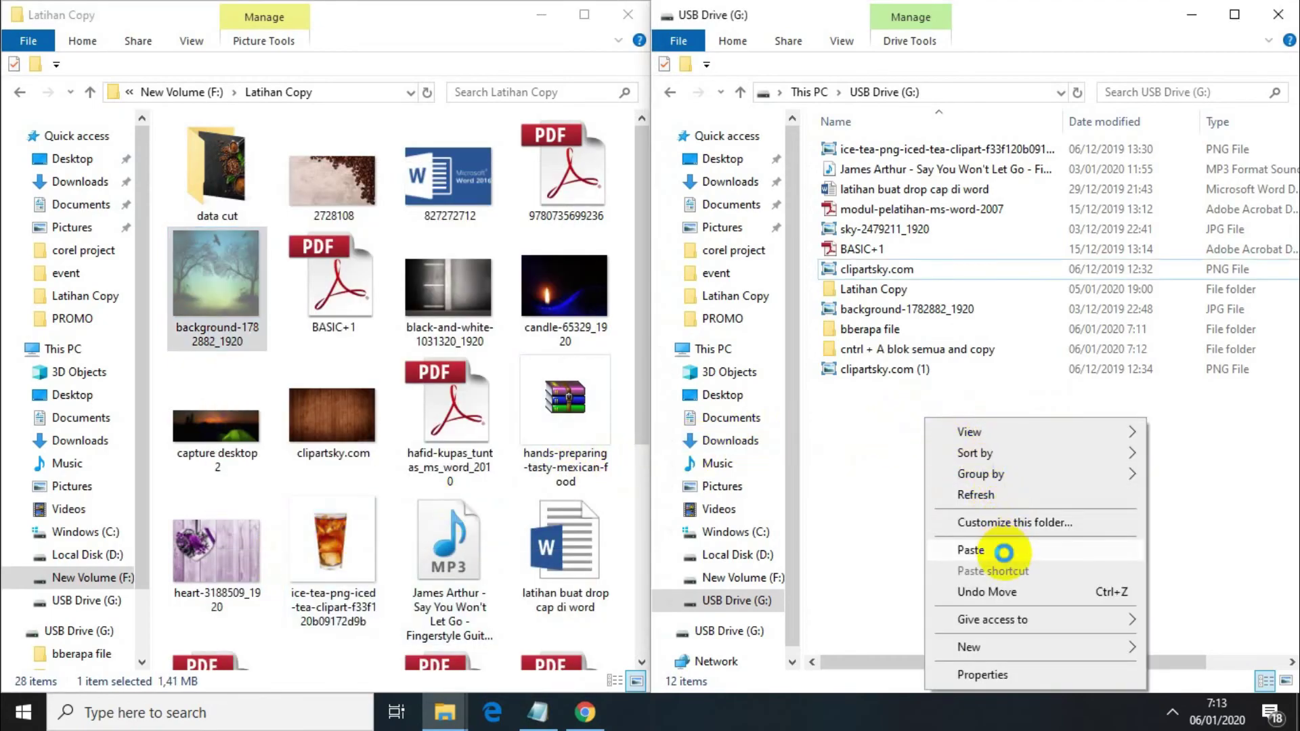
click(975, 548)
click(696, 223)
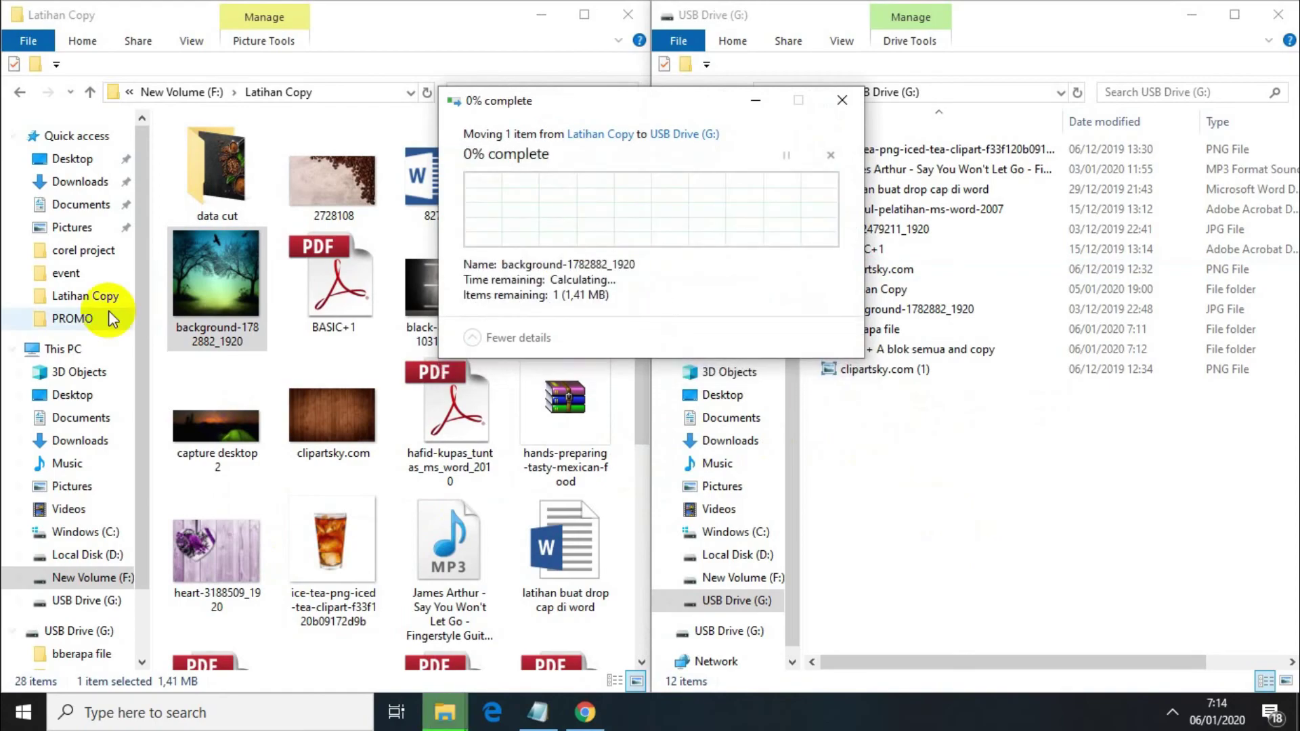
click(234, 298)
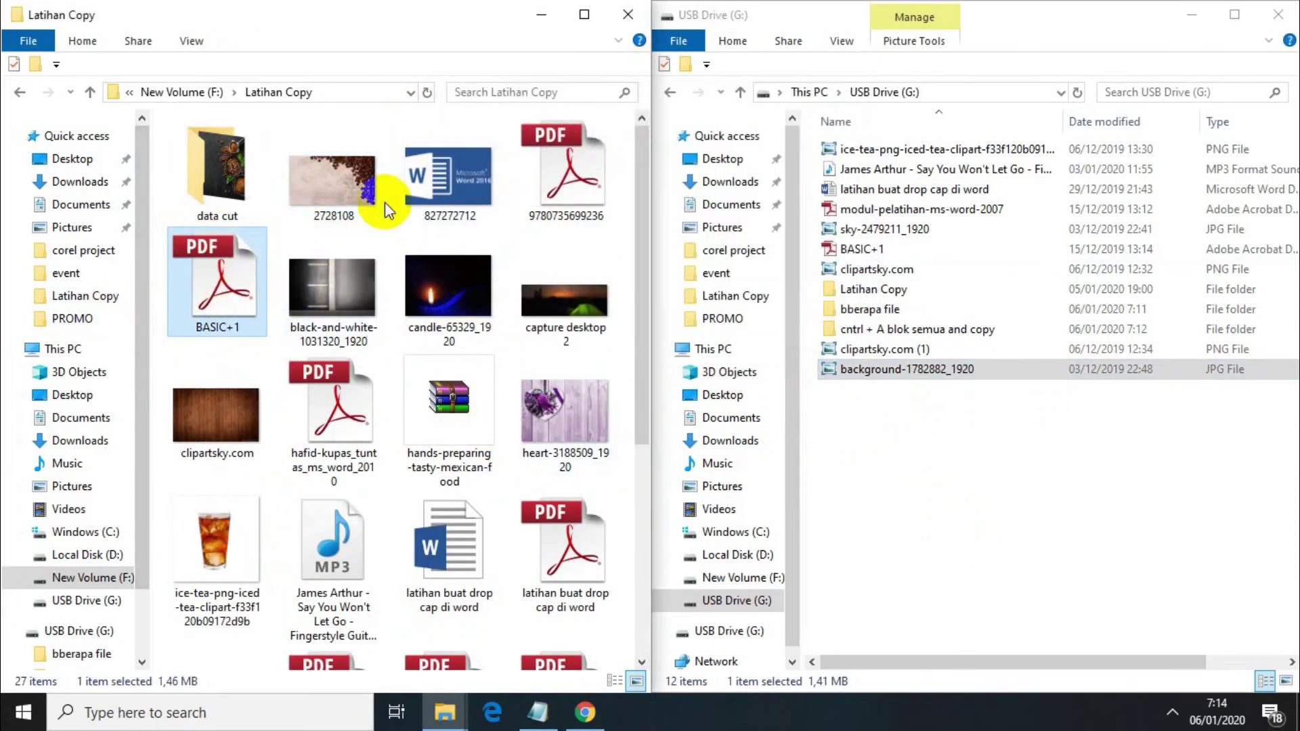
scroll(413, 271, down, 5)
scroll(408, 339, up, 5)
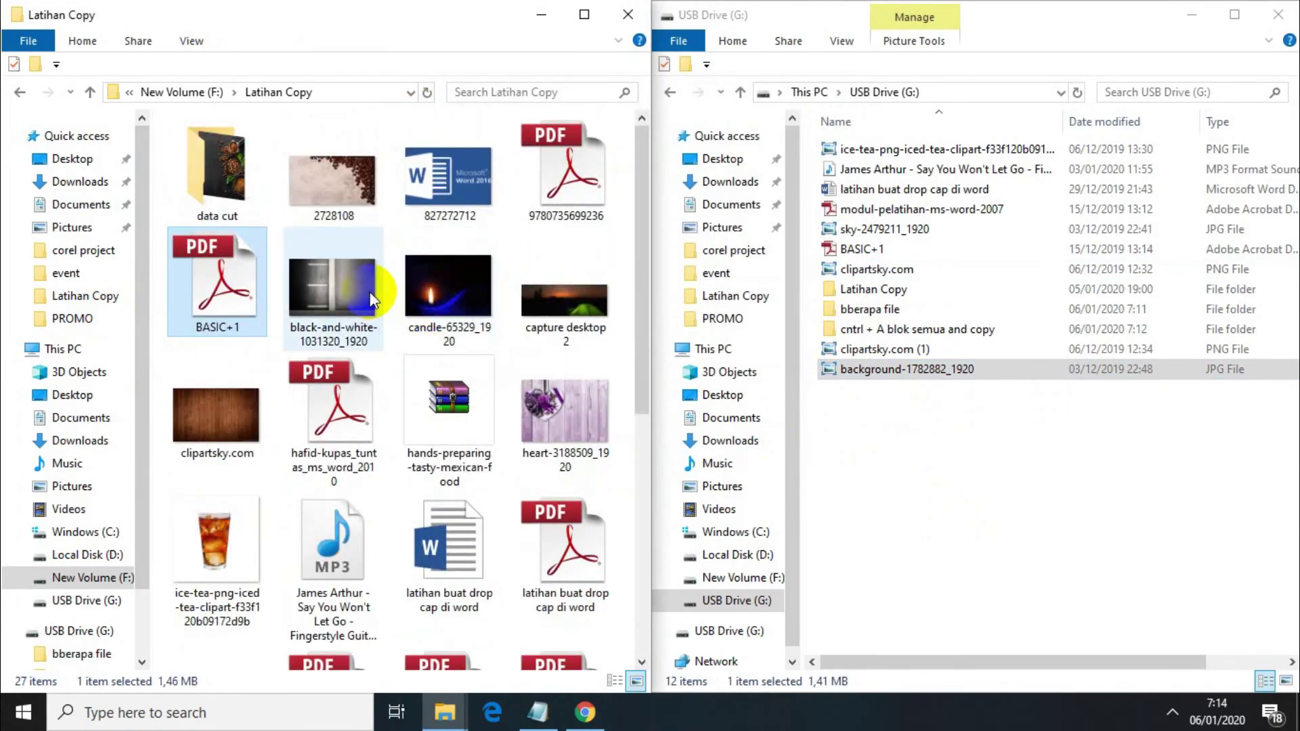
- Switch to the belajar copy notes in Notepad and review the three copy methods, the copy cases and the cut versus copy topic
click(549, 721)
click(355, 162)
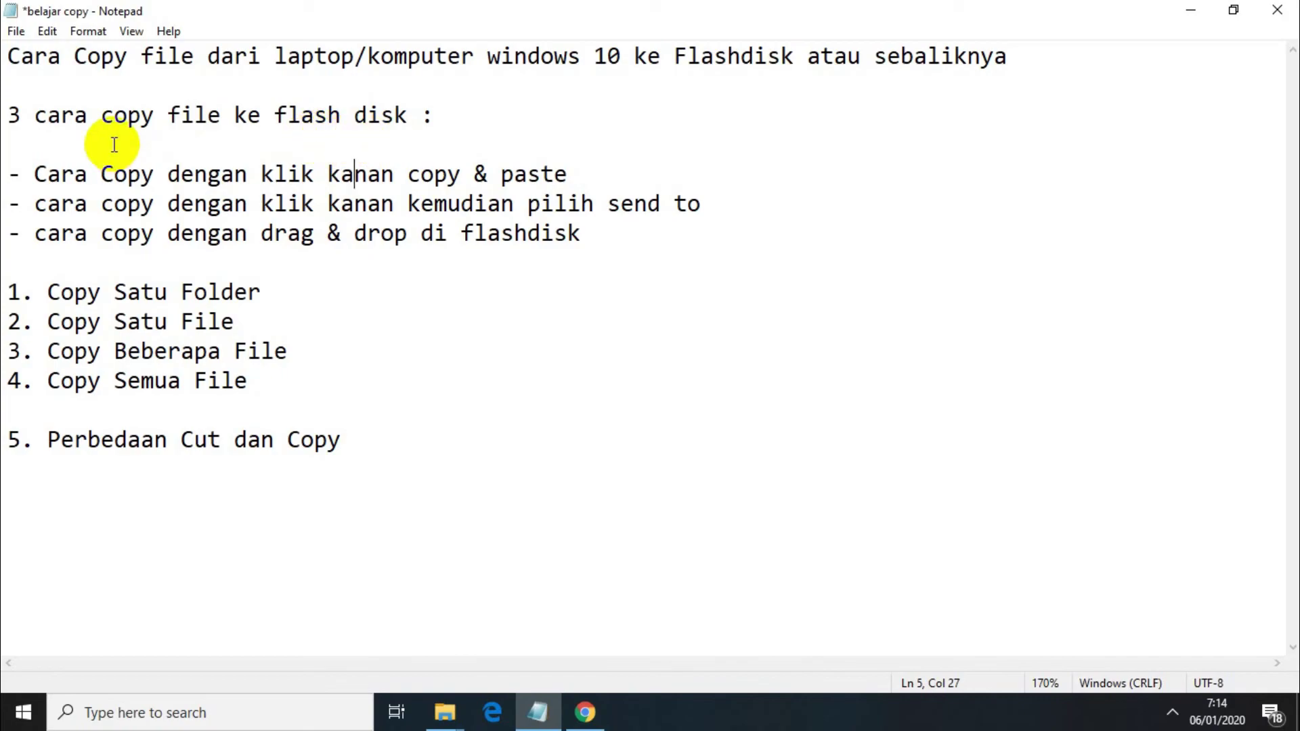
drag(13, 172, 651, 175)
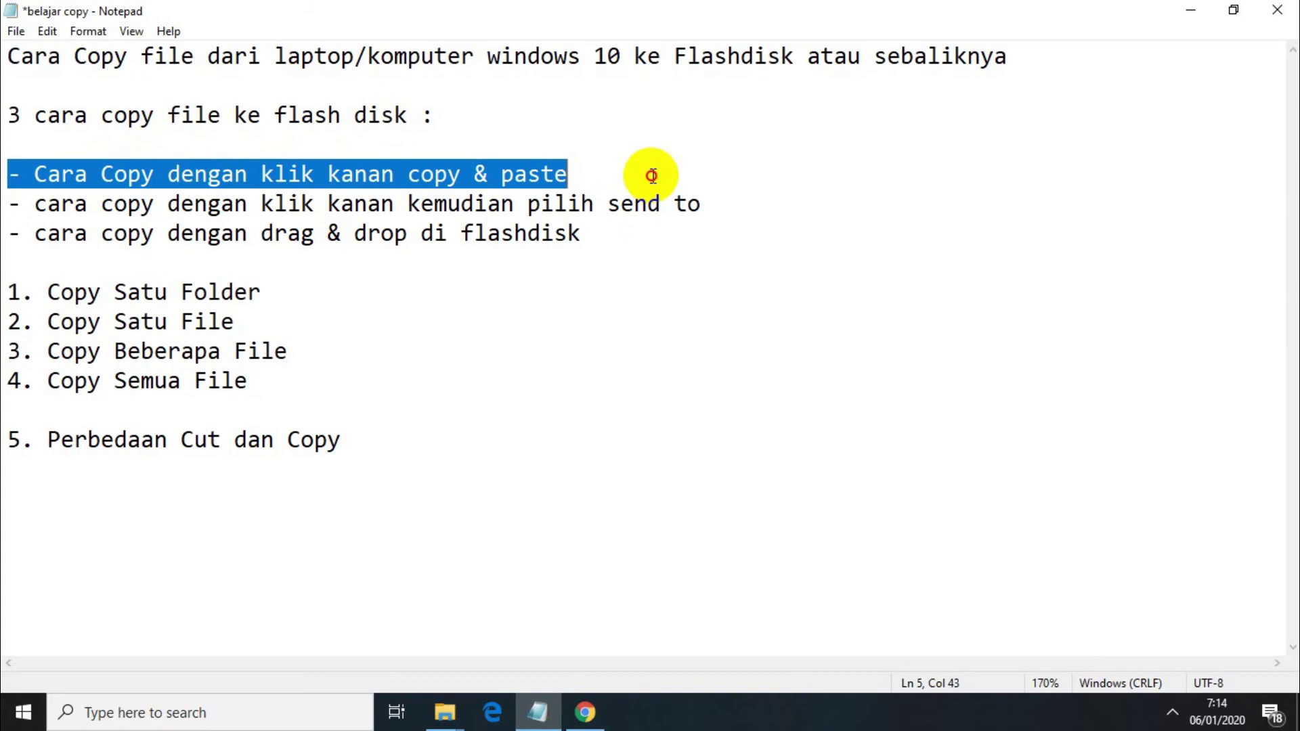
click(728, 211)
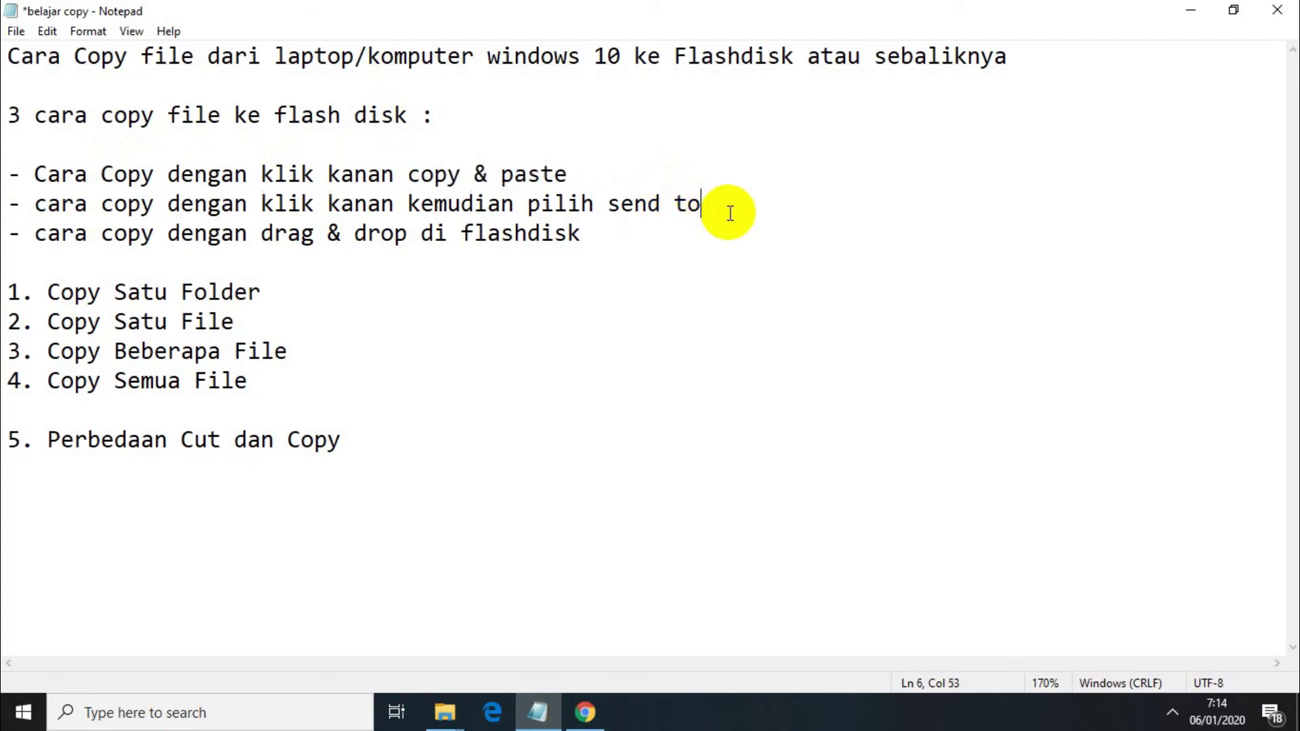
click(646, 257)
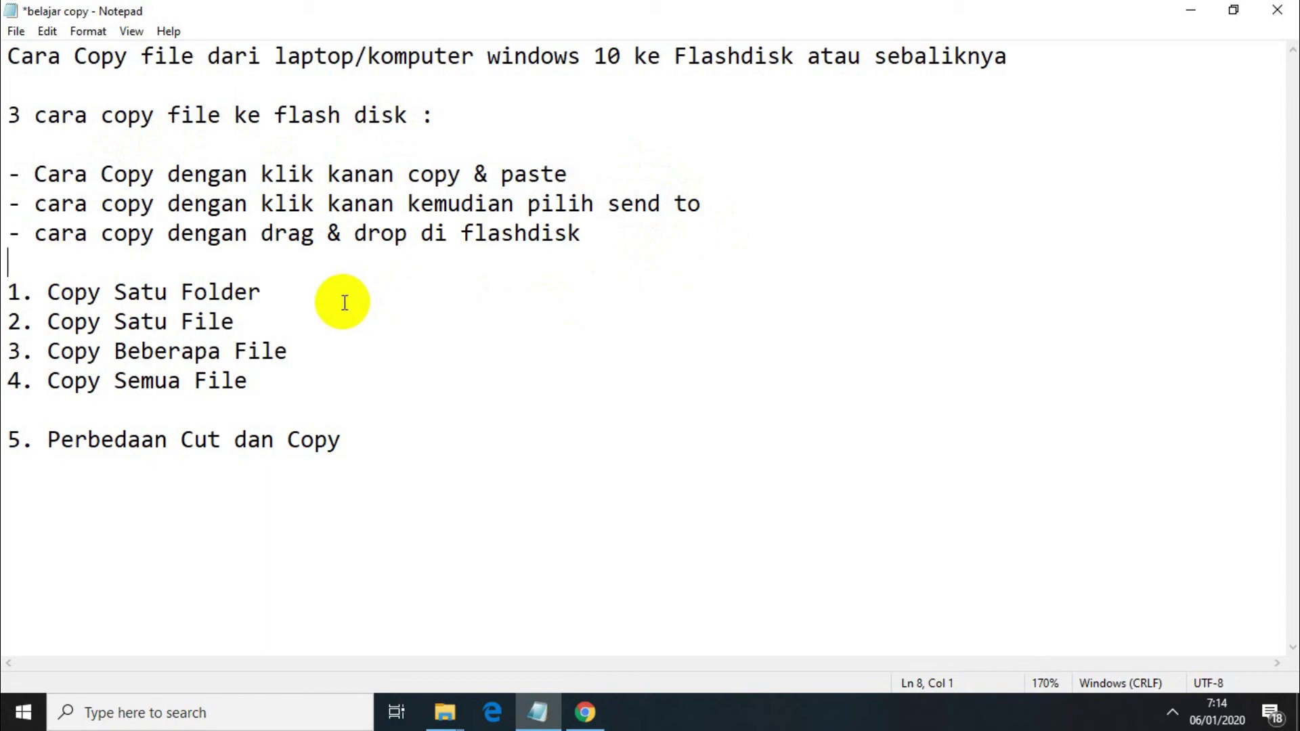
click(344, 327)
click(389, 369)
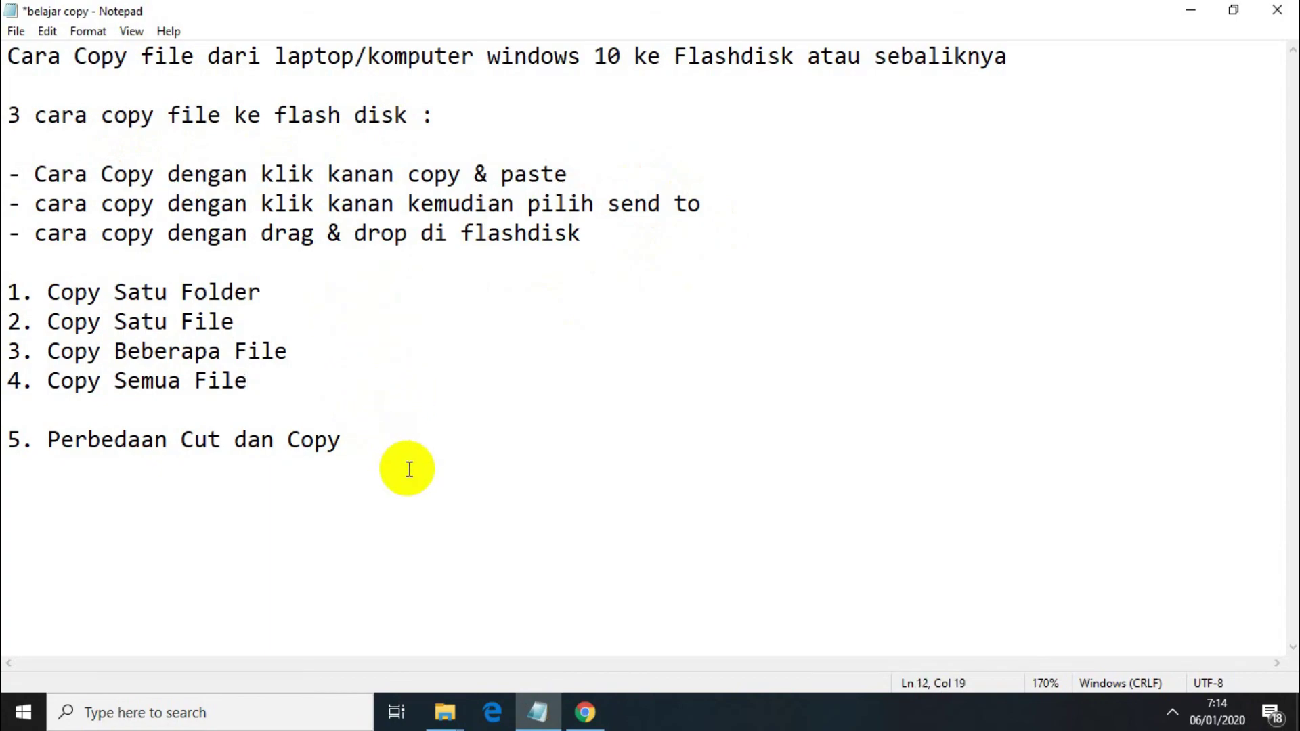
click(383, 440)
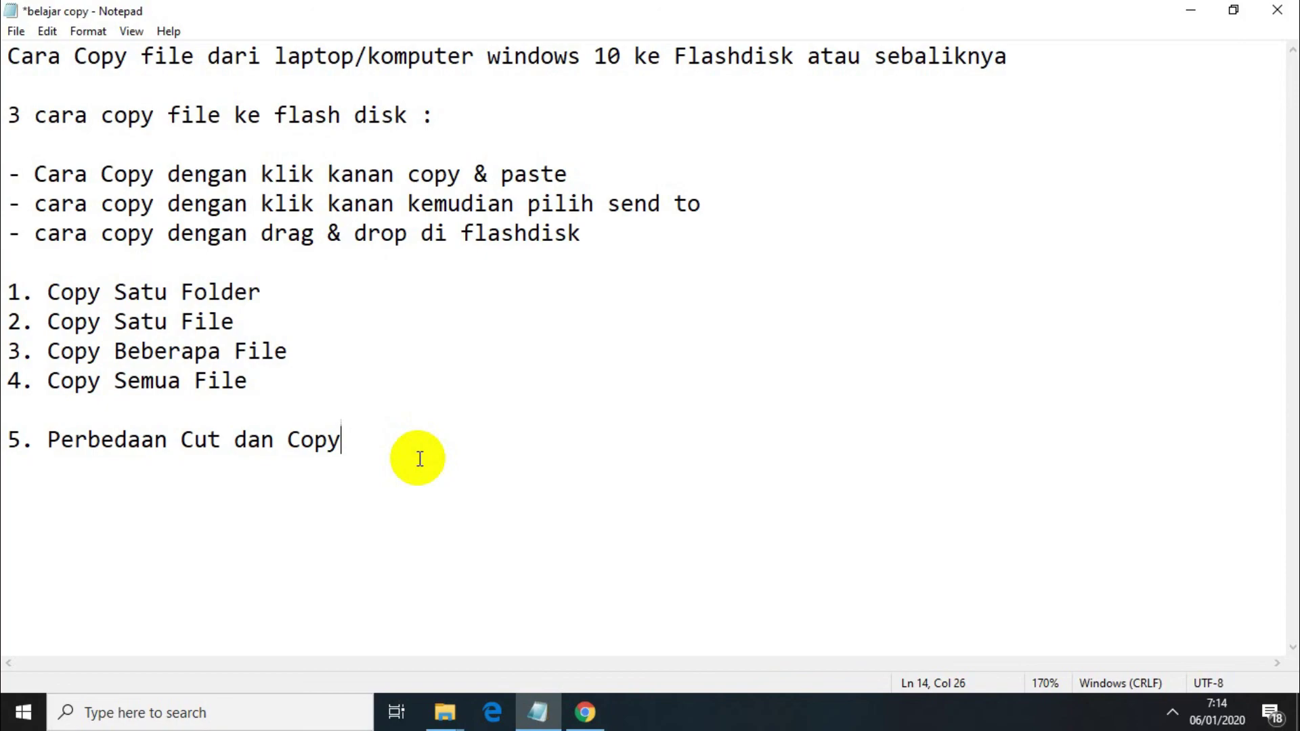
click(1175, 712)
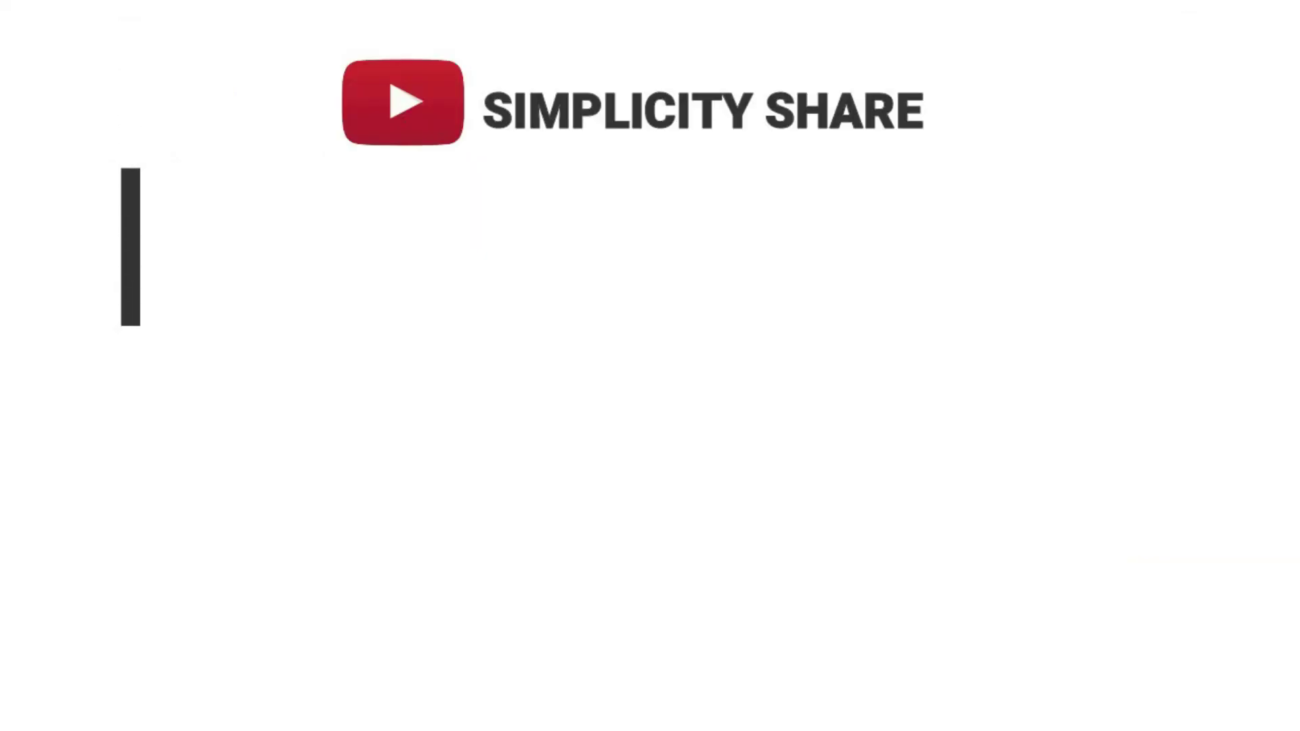